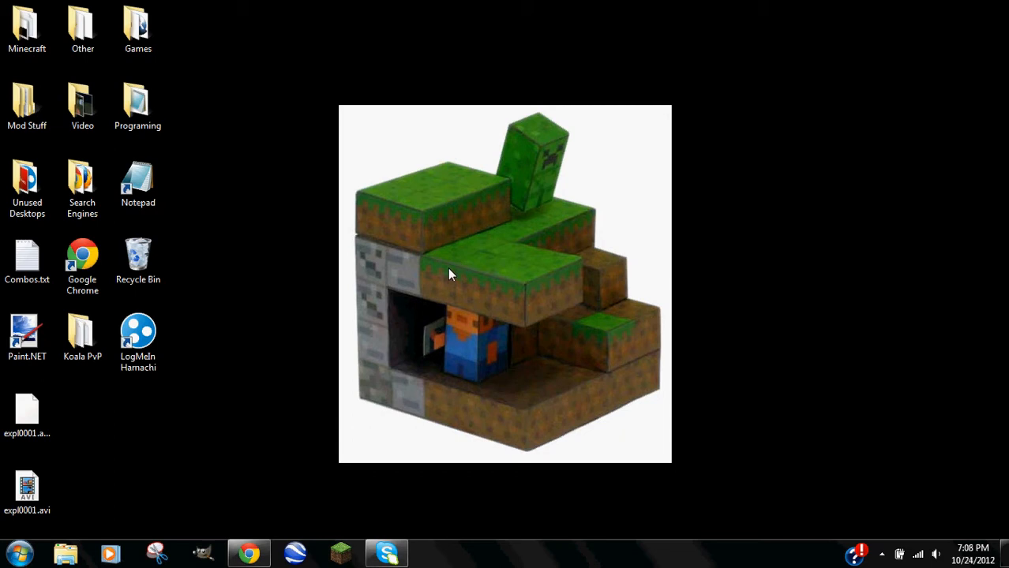
Move the spare expl0001 file into Video and return the in-use expl0001.avi to its desktop spot.
{"action": "left_click_drag", "start_coordinate": [26, 412], "coordinate": [87, 99]}
{"action": "left_click_drag", "start_coordinate": [26, 485], "coordinate": [351, 118]}
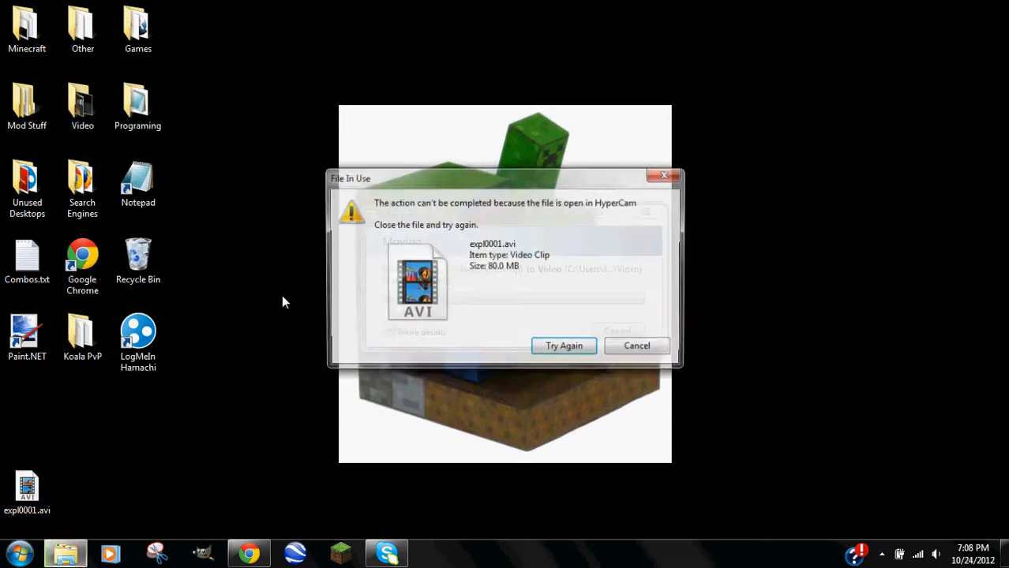
{"action": "left_click", "coordinate": [635, 349]}
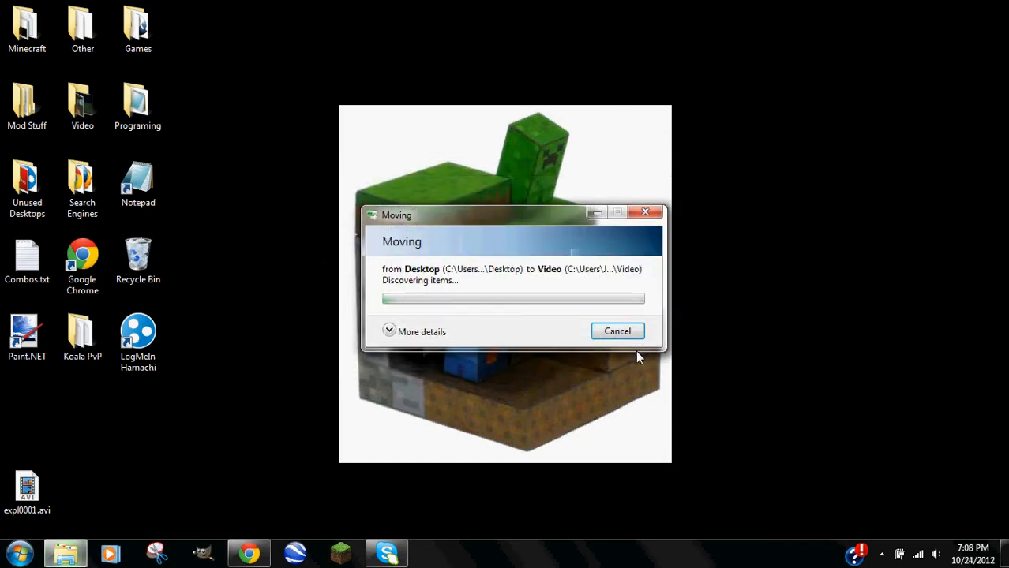
{"action": "left_click_drag", "start_coordinate": [27, 488], "coordinate": [27, 415]}
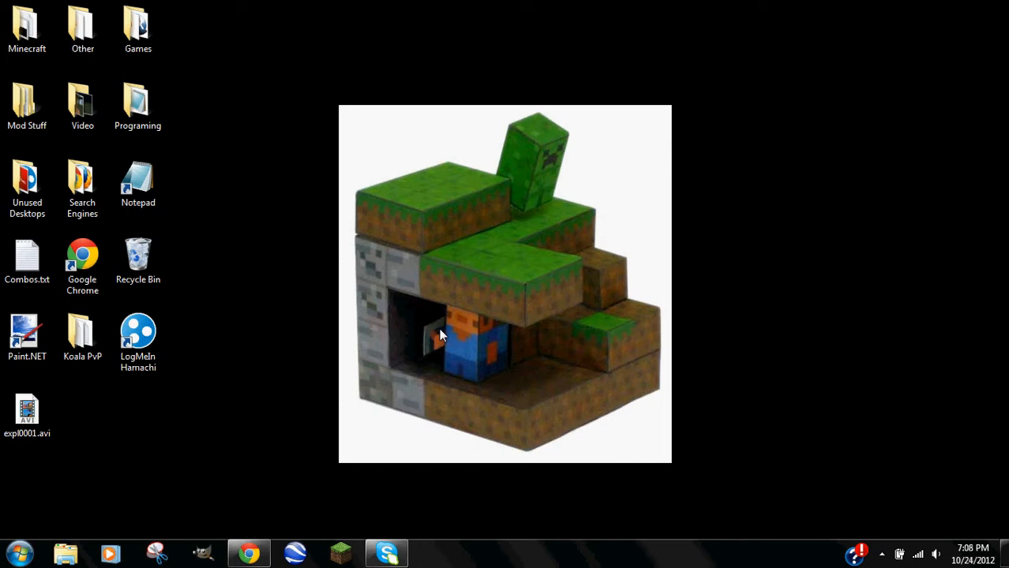
Return to minecraft.net and open its Download page.
{"action": "left_click", "coordinate": [251, 555]}
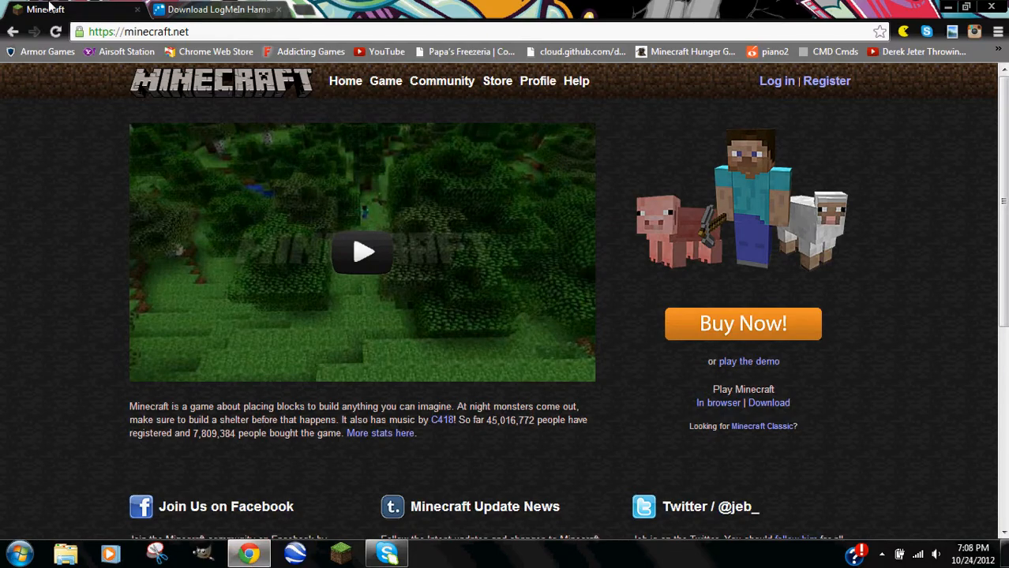
{"action": "left_click_drag", "start_coordinate": [124, 32], "coordinate": [194, 29]}
{"action": "left_click", "coordinate": [194, 29]}
{"action": "left_click", "coordinate": [764, 404]}
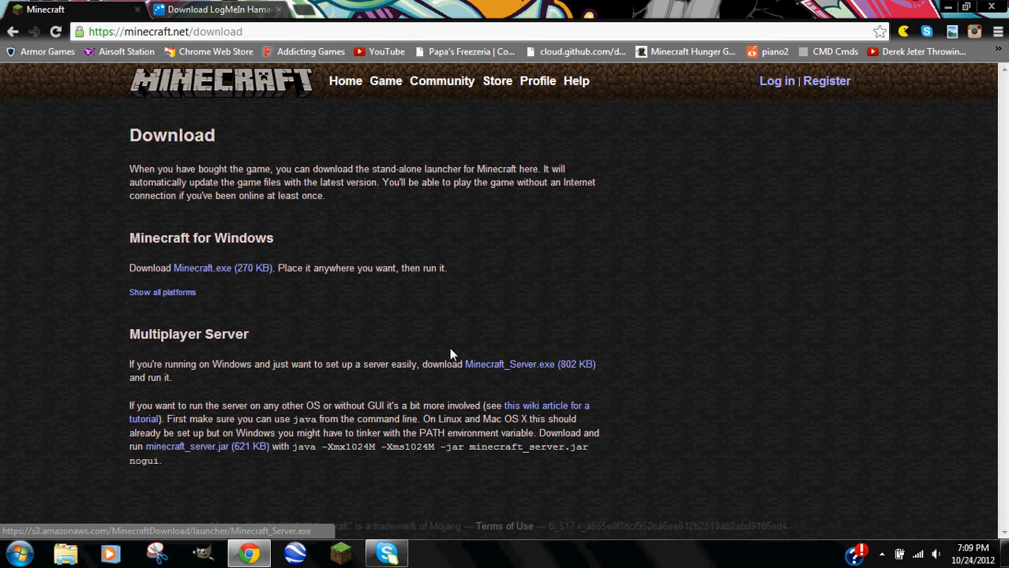
Download Minecraft_Server.exe from the Multiplayer Server section and show it in the Downloads folder.
{"action": "left_click_drag", "start_coordinate": [134, 337], "coordinate": [255, 336]}
{"action": "left_click", "coordinate": [266, 344]}
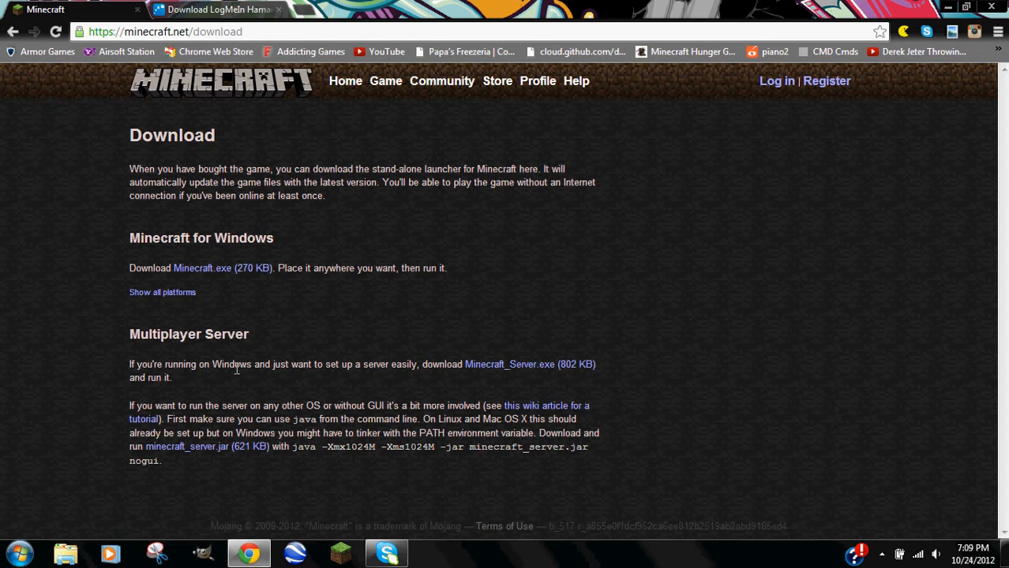
{"action": "left_click", "coordinate": [487, 365]}
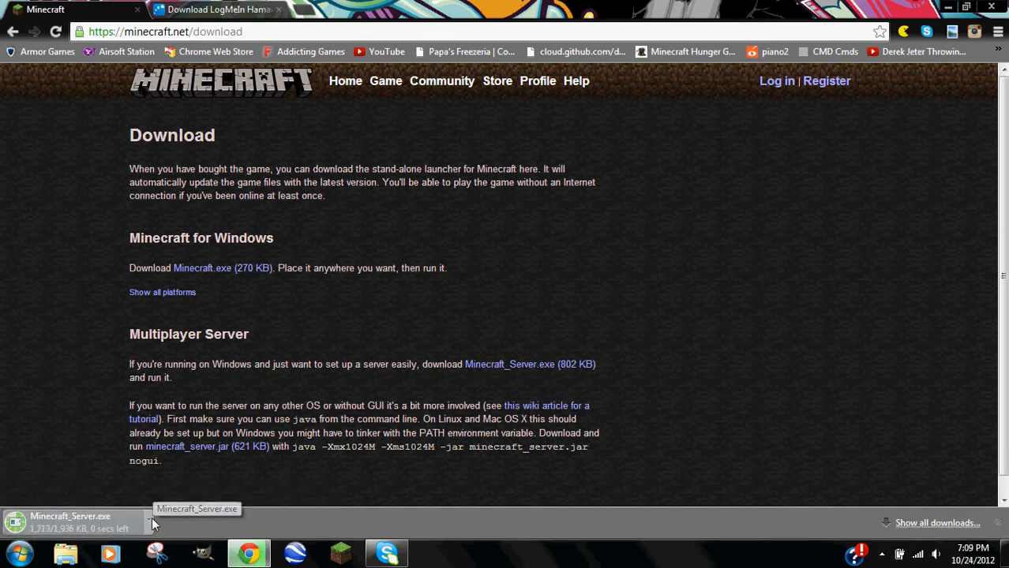
{"action": "left_click", "coordinate": [148, 519]}
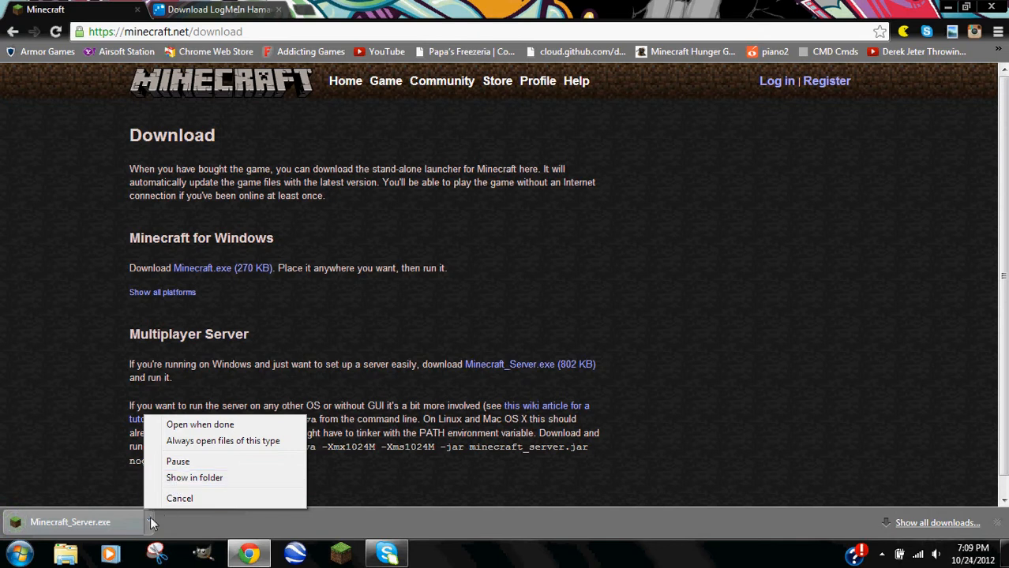
{"action": "left_click", "coordinate": [190, 478]}
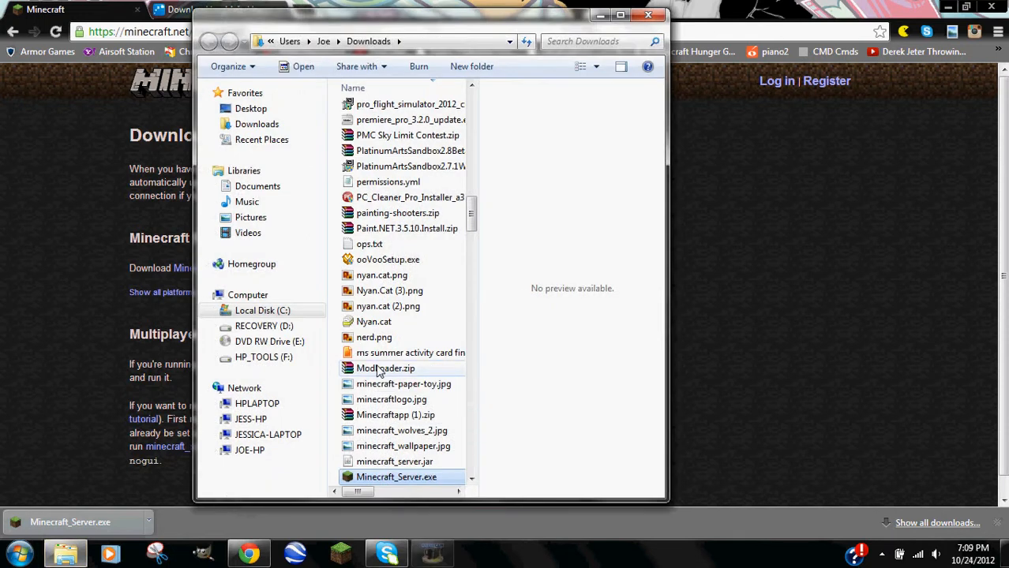
Place Minecraft_Server.exe on the desktop and create a new desktop folder named 'Youtubes Server'.
{"action": "left_click", "coordinate": [947, 6]}
{"action": "left_click_drag", "start_coordinate": [401, 488], "coordinate": [138, 423]}
{"action": "left_click_drag", "start_coordinate": [462, 6], "coordinate": [719, 16]}
{"action": "right_click", "coordinate": [236, 240]}
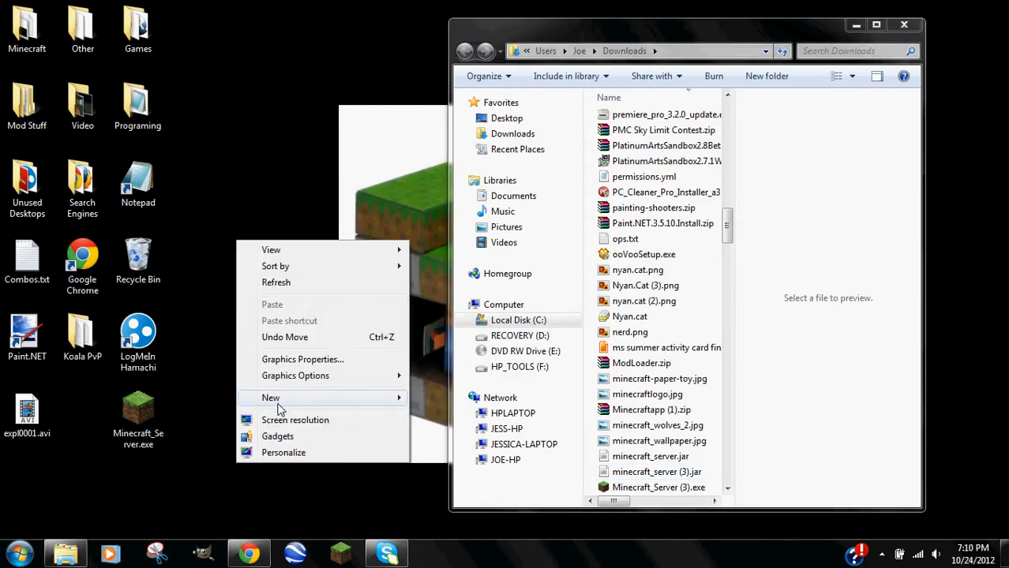
{"action": "mouse_move", "coordinate": [278, 399]}
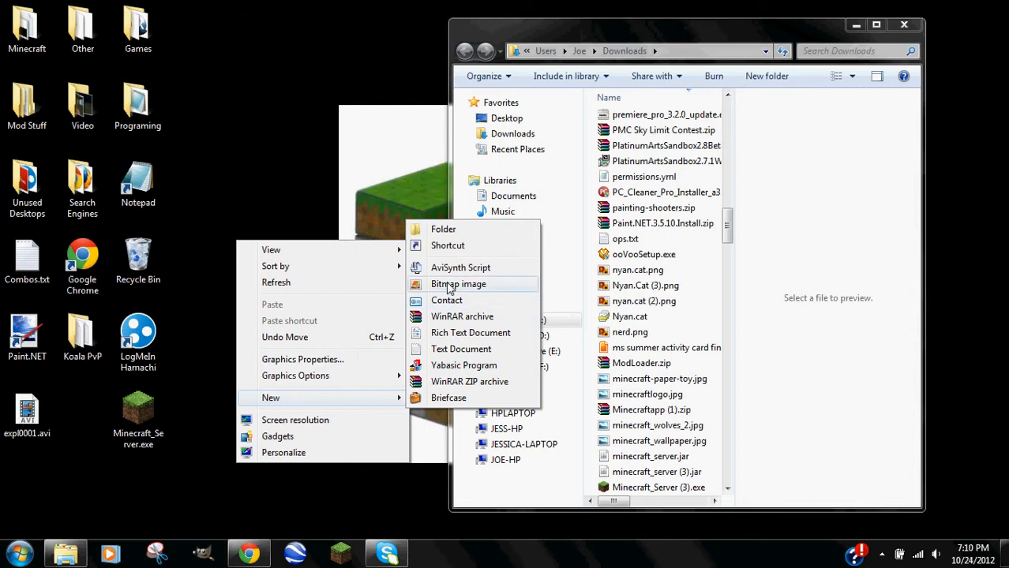
{"action": "left_click", "coordinate": [444, 229]}
{"action": "type", "text": "Youtubes"}
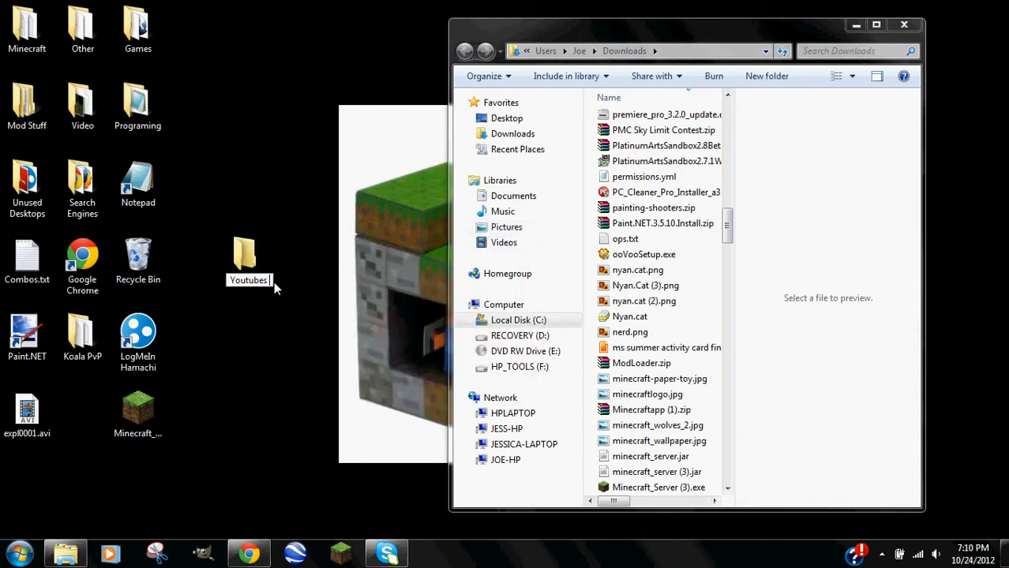
{"action": "type", "text": " Server"}
{"action": "key", "text": "Return"}
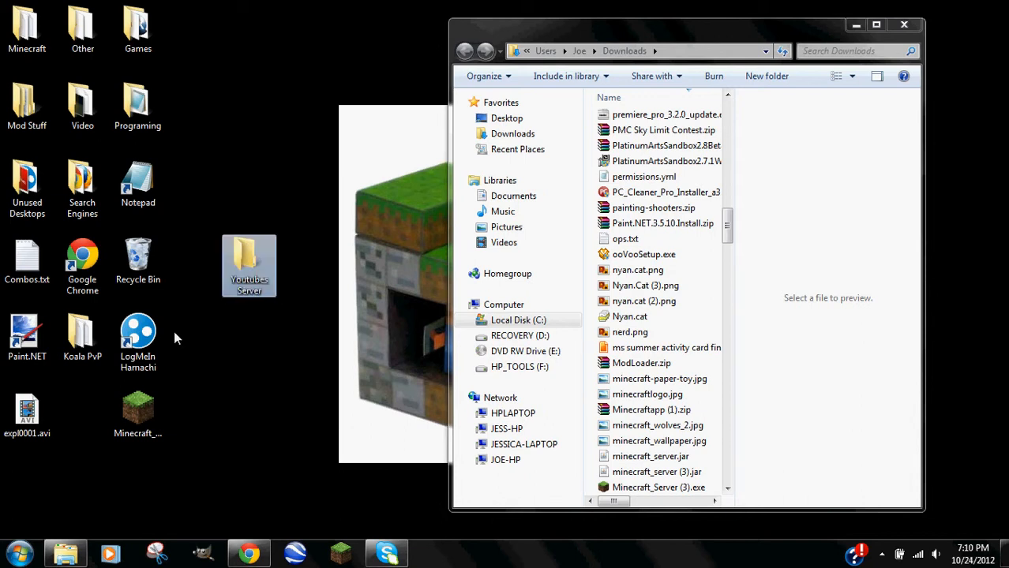
Move Minecraft_Server.exe into Youtubes Server and close the Downloads window.
{"action": "left_click_drag", "start_coordinate": [127, 418], "coordinate": [249, 254]}
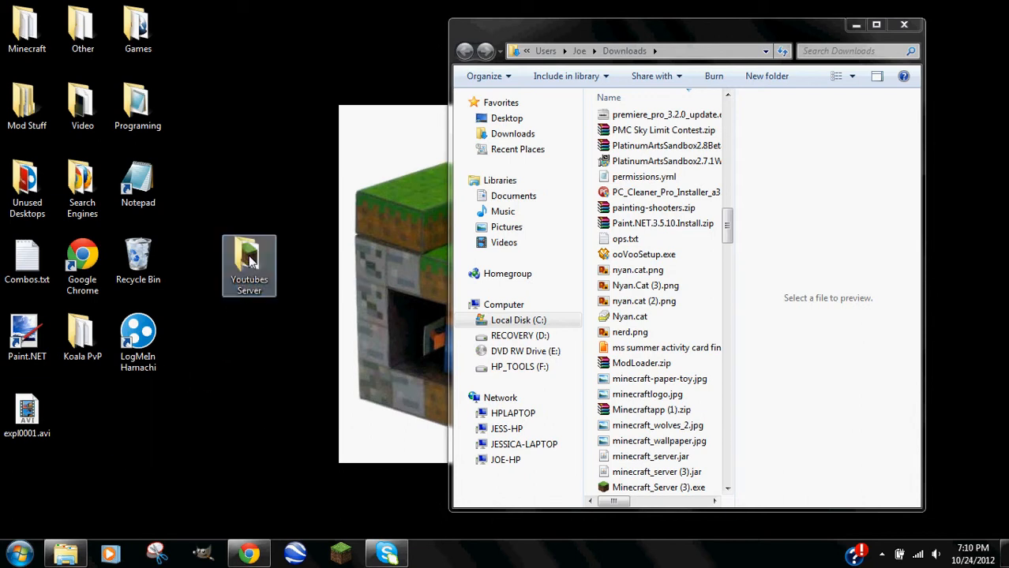
{"action": "left_click", "coordinate": [905, 26]}
{"action": "left_click_drag", "start_coordinate": [269, 259], "coordinate": [771, 166]}
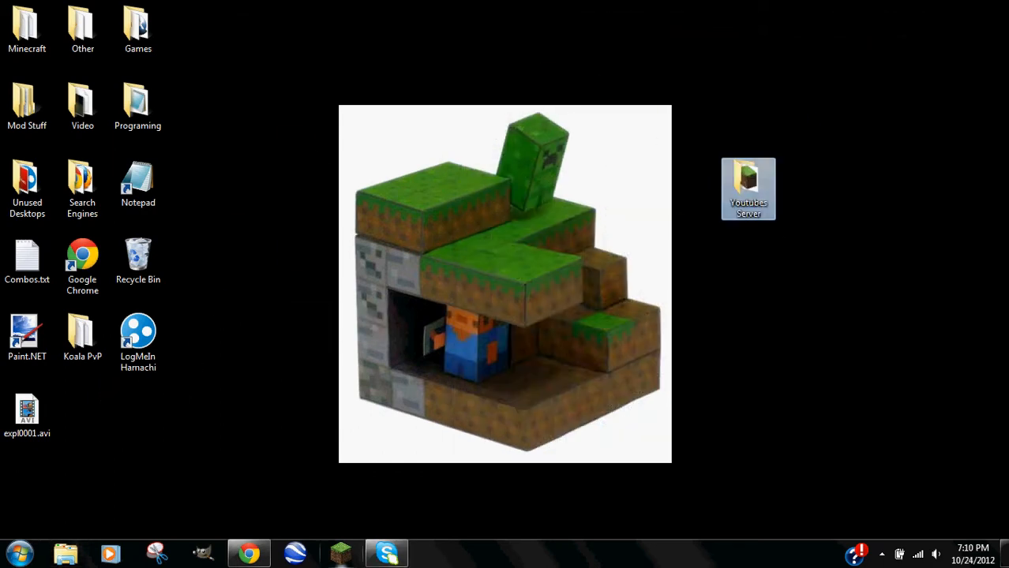
Restore the browser and switch to the LogMeIn Hamachi download tab.
{"action": "left_click", "coordinate": [249, 554]}
{"action": "left_click", "coordinate": [220, 10]}
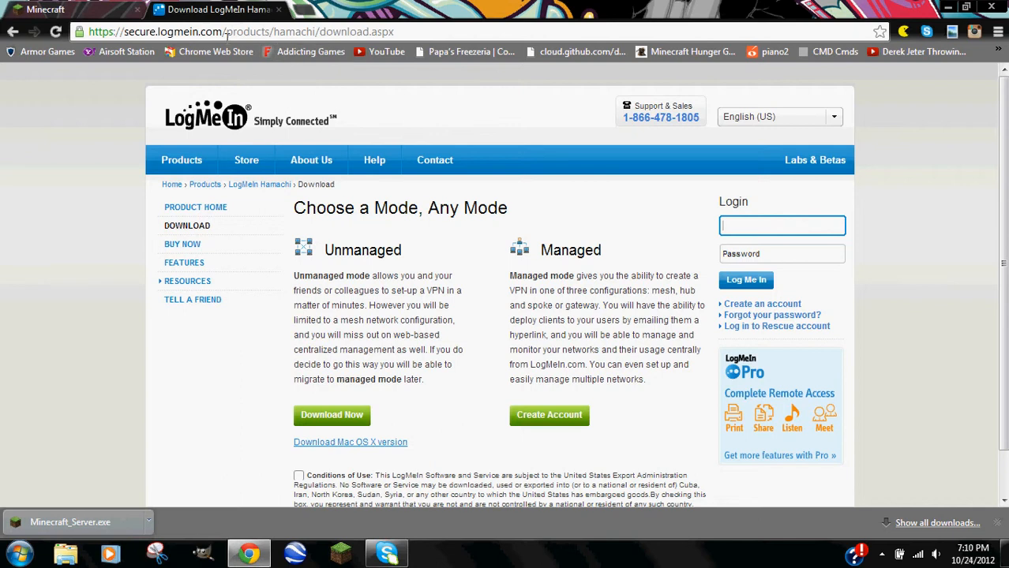
{"action": "left_click_drag", "start_coordinate": [125, 32], "coordinate": [401, 22]}
{"action": "left_click", "coordinate": [406, 26]}
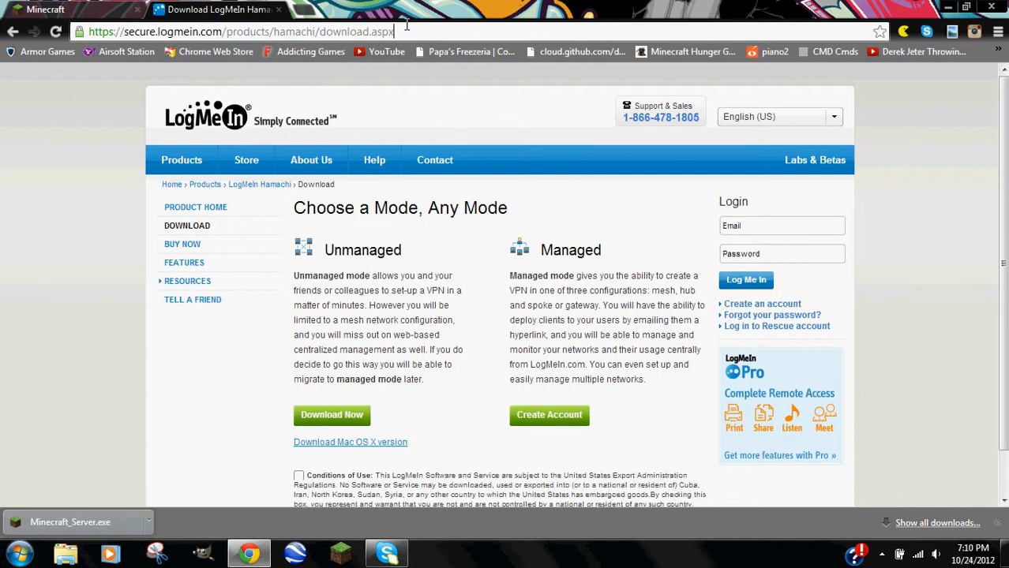
{"action": "left_click", "coordinate": [294, 10]}
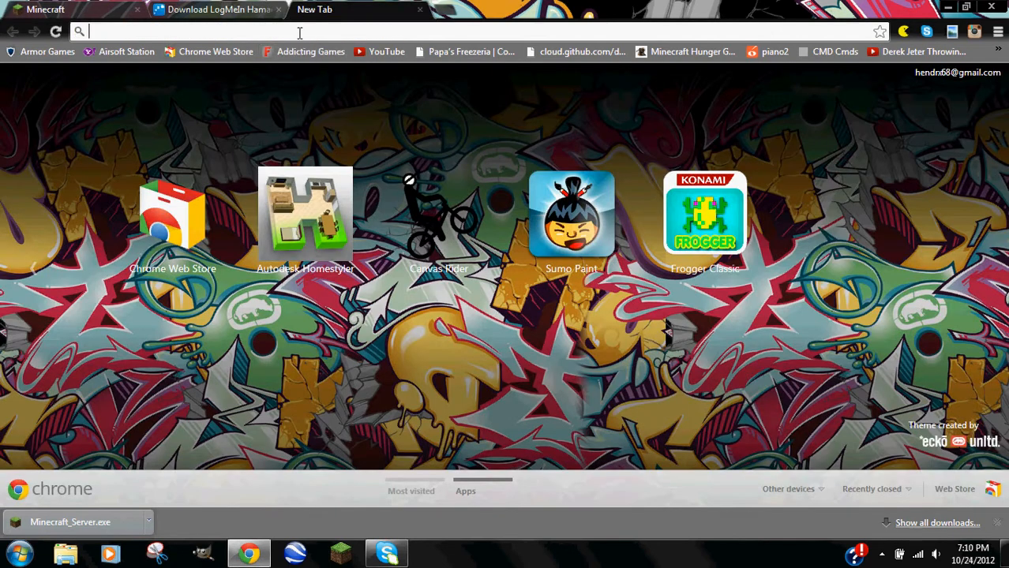
{"action": "type", "text": "www.google.com"}
{"action": "key", "text": "Return"}
{"action": "left_click", "coordinate": [387, 299]}
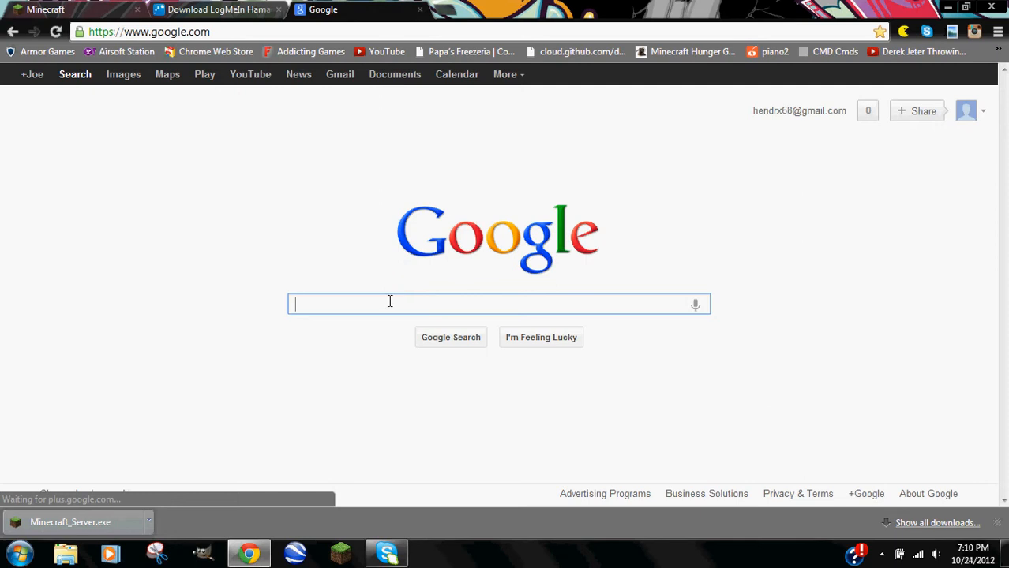
{"action": "type", "text": "Log"}
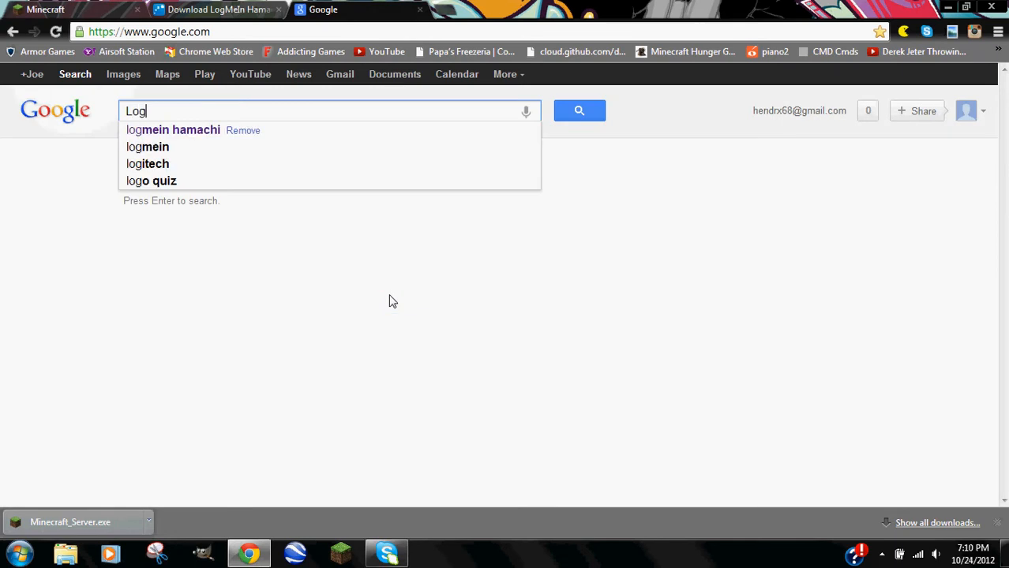
{"action": "type", "text": "mein hamachi"}
{"action": "key", "text": "Return"}
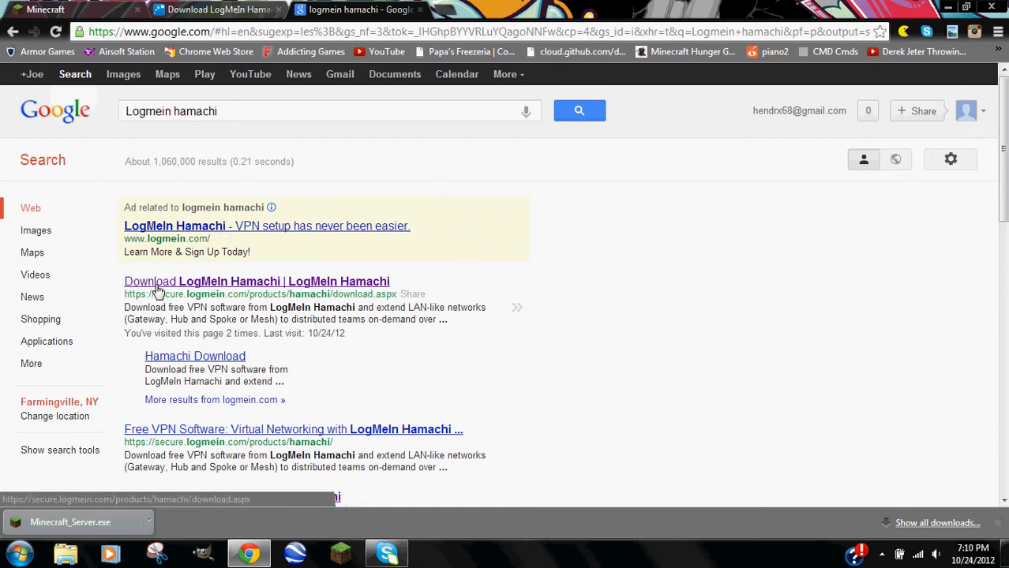
Open the Download LogMeIn Hamachi result, close the duplicate tab, and minimize the browser.
{"action": "left_click", "coordinate": [337, 282]}
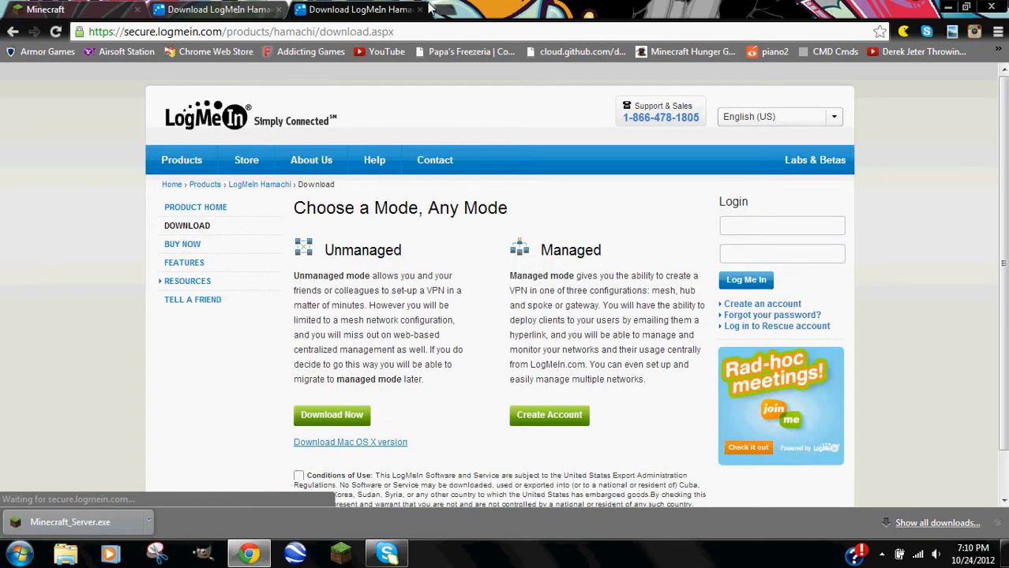
{"action": "left_click", "coordinate": [419, 9]}
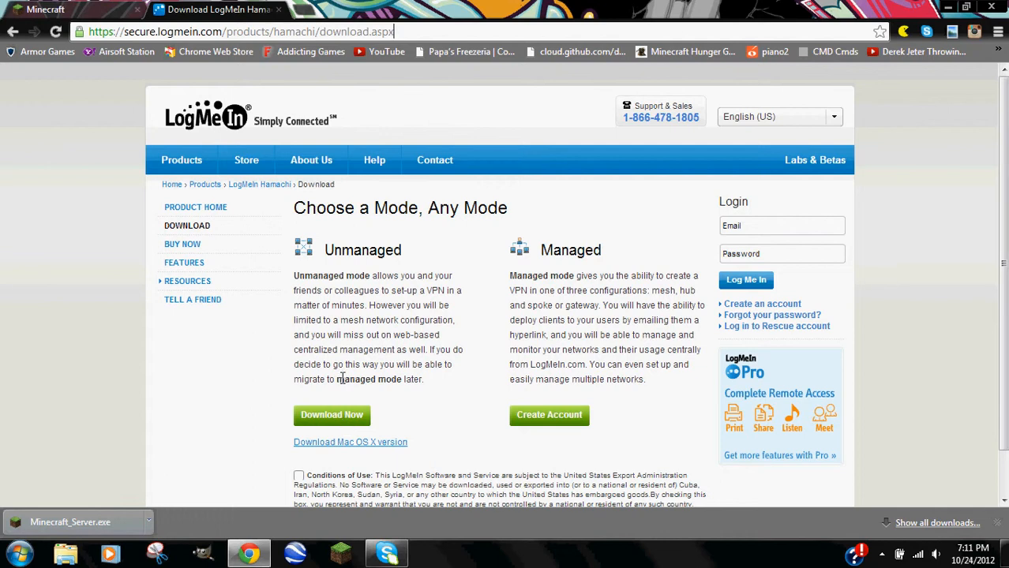
{"action": "left_click", "coordinate": [948, 8]}
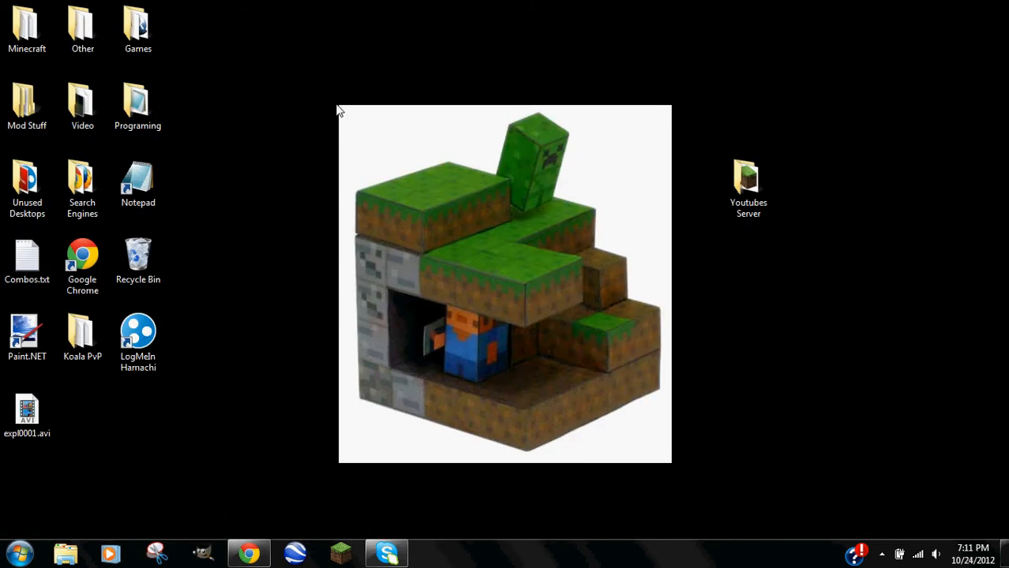
Launch LogMeIn Hamachi from its desktop shortcut and scroll through the joined networks list.
{"action": "double_click", "coordinate": [130, 338]}
{"action": "left_click_drag", "start_coordinate": [664, 88], "coordinate": [235, 64]}
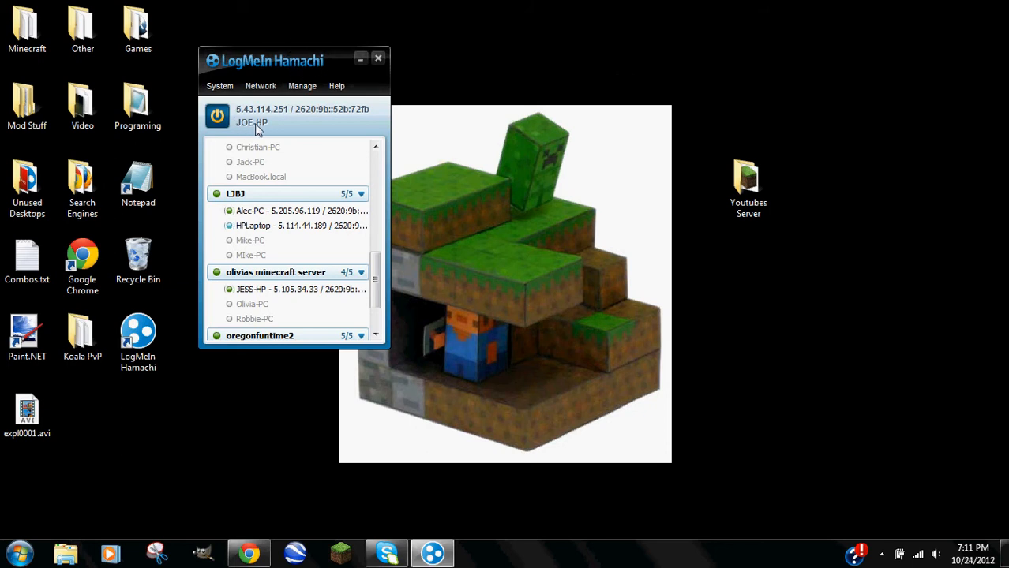
{"action": "left_click_drag", "start_coordinate": [376, 284], "coordinate": [378, 164]}
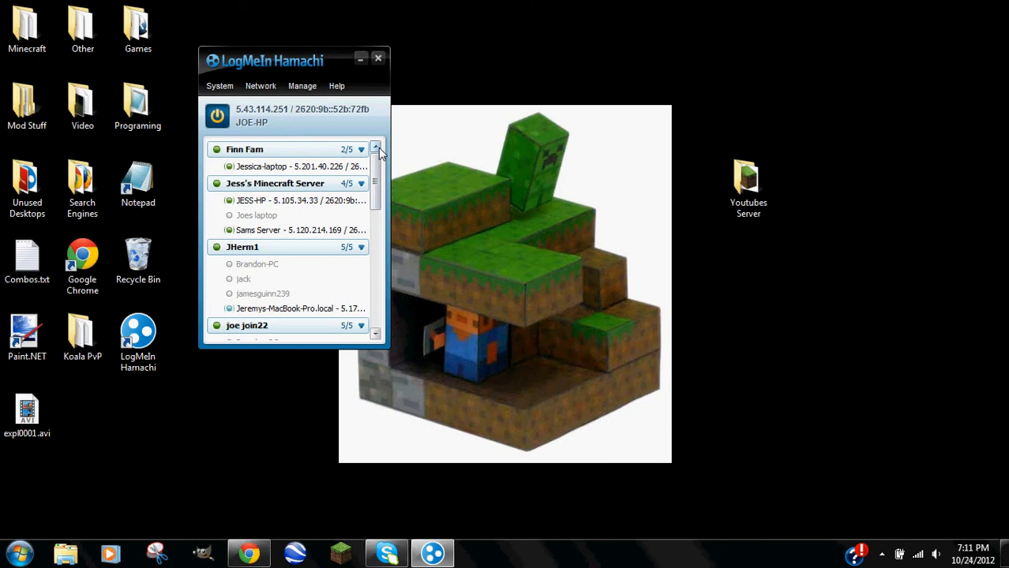
{"action": "left_click", "coordinate": [376, 335]}
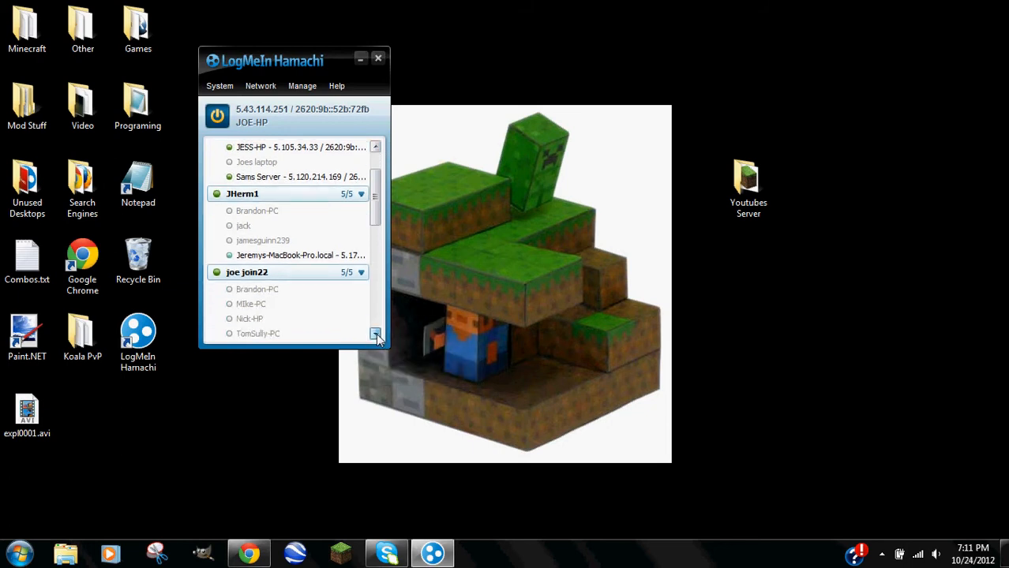
{"action": "left_click_drag", "start_coordinate": [371, 207], "coordinate": [368, 122]}
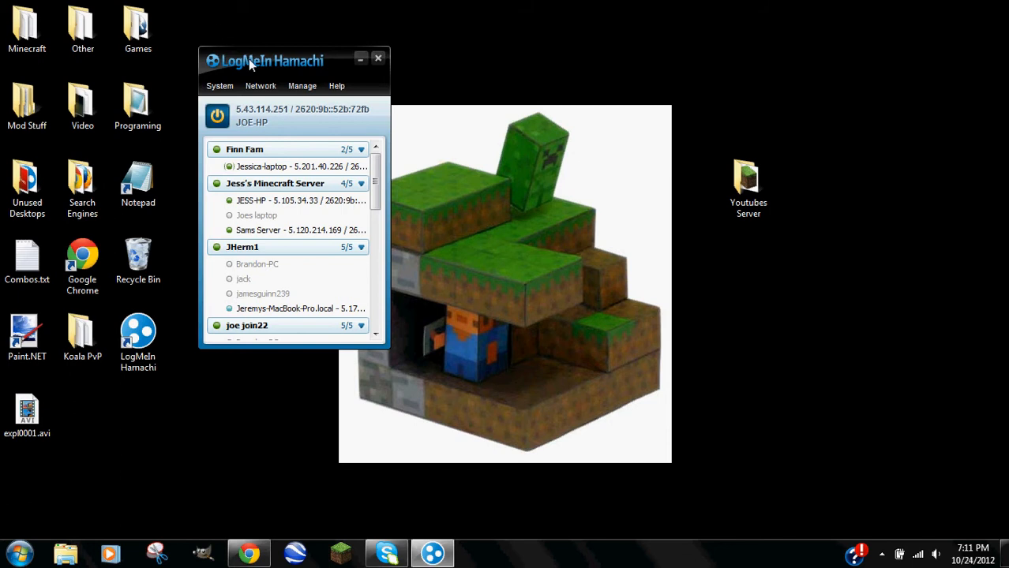
Run Minecraft_Server.exe from the Youtubes Server folder, allowing it past the security warning.
{"action": "double_click", "coordinate": [748, 179]}
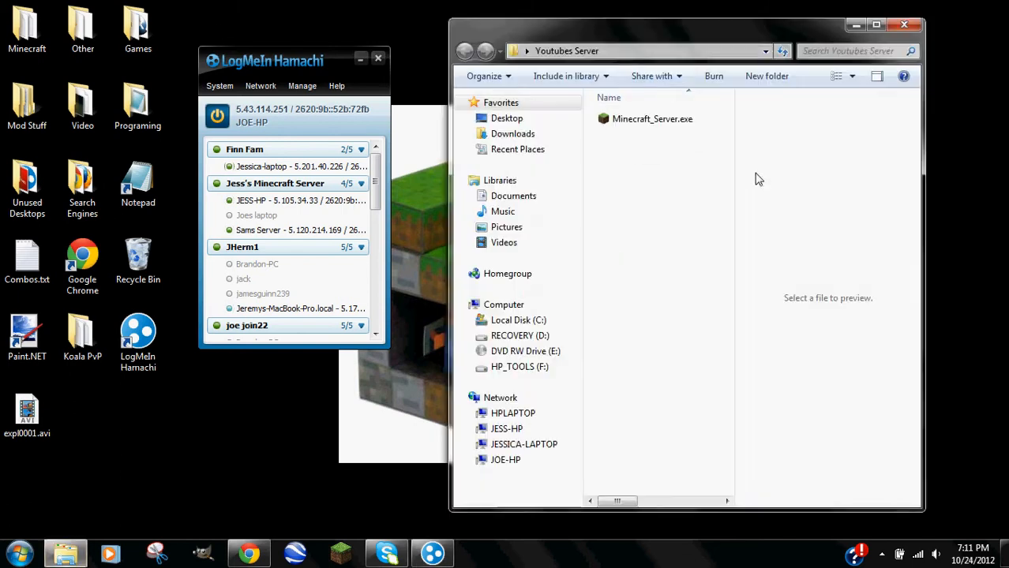
{"action": "left_click_drag", "start_coordinate": [642, 34], "coordinate": [652, 45]}
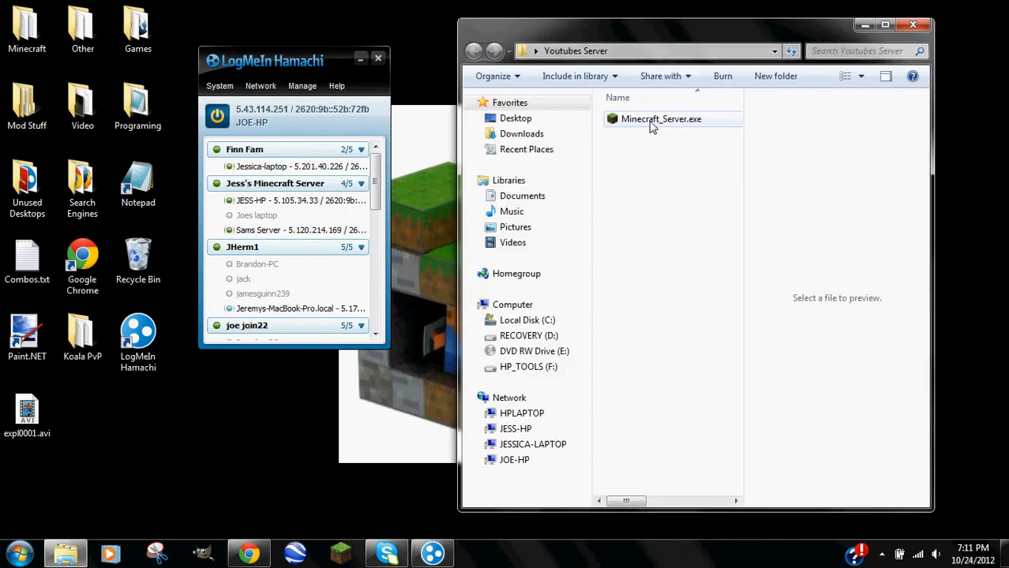
{"action": "left_click_drag", "start_coordinate": [770, 30], "coordinate": [689, 40]}
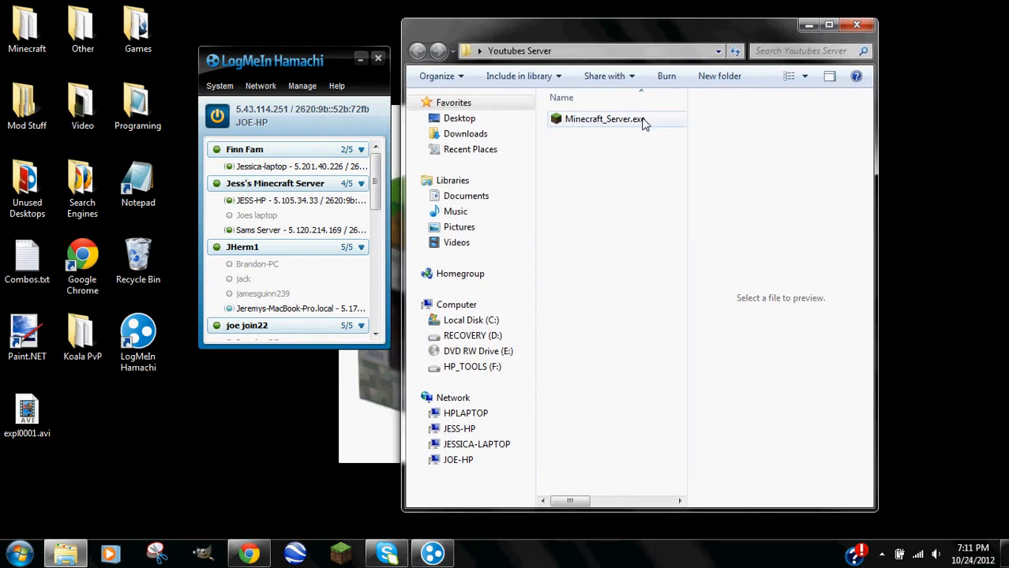
{"action": "double_click", "coordinate": [621, 125]}
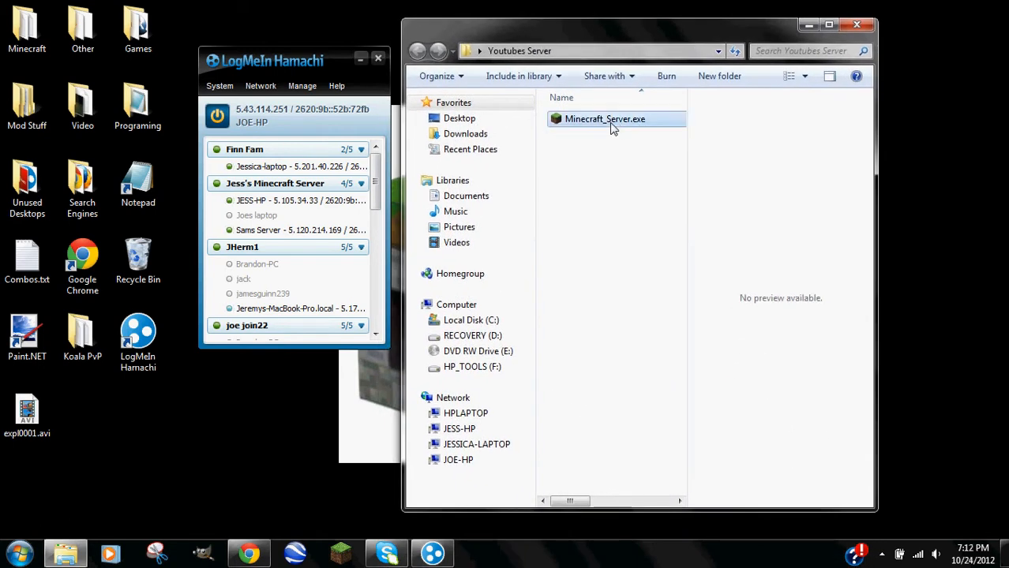
{"action": "left_click", "coordinate": [564, 291]}
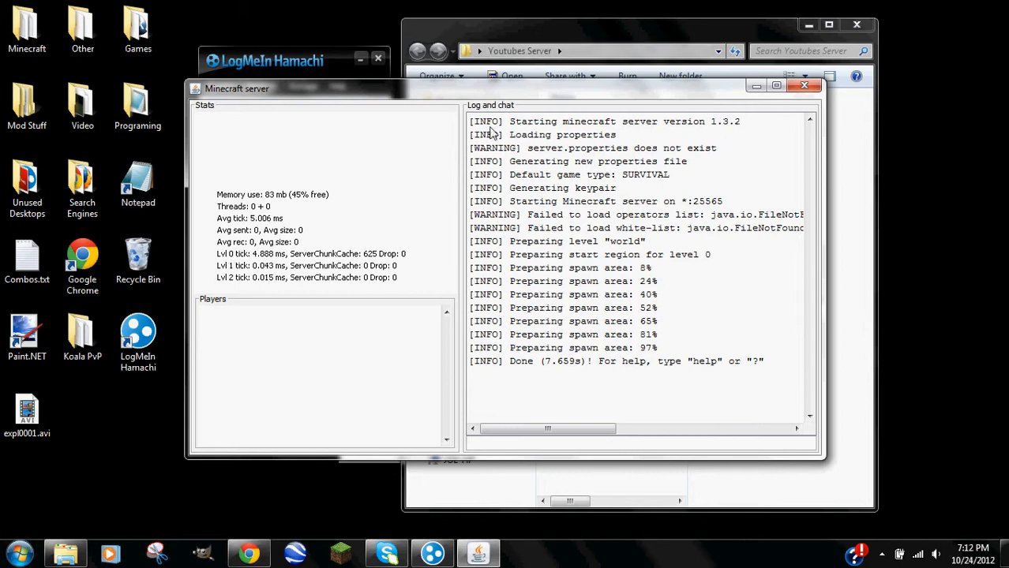
Enter the 'stop' command in the server console to save the world and shut down.
{"action": "left_click_drag", "start_coordinate": [517, 134], "coordinate": [471, 151]}
{"action": "left_click", "coordinate": [519, 154]}
{"action": "left_click", "coordinate": [538, 254]}
{"action": "left_click", "coordinate": [526, 443]}
{"action": "type", "text": "stop"}
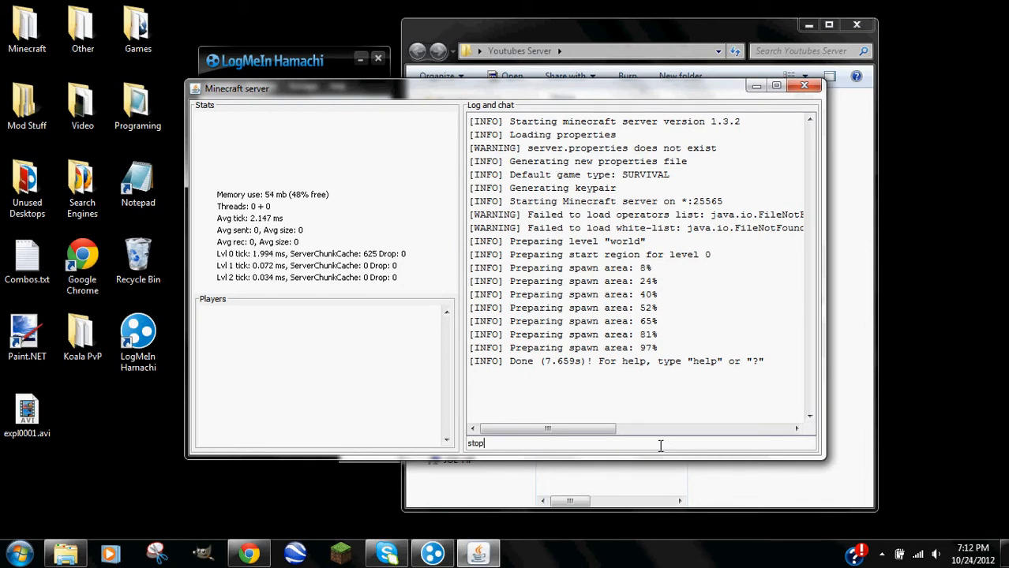
{"action": "key", "text": "Return"}
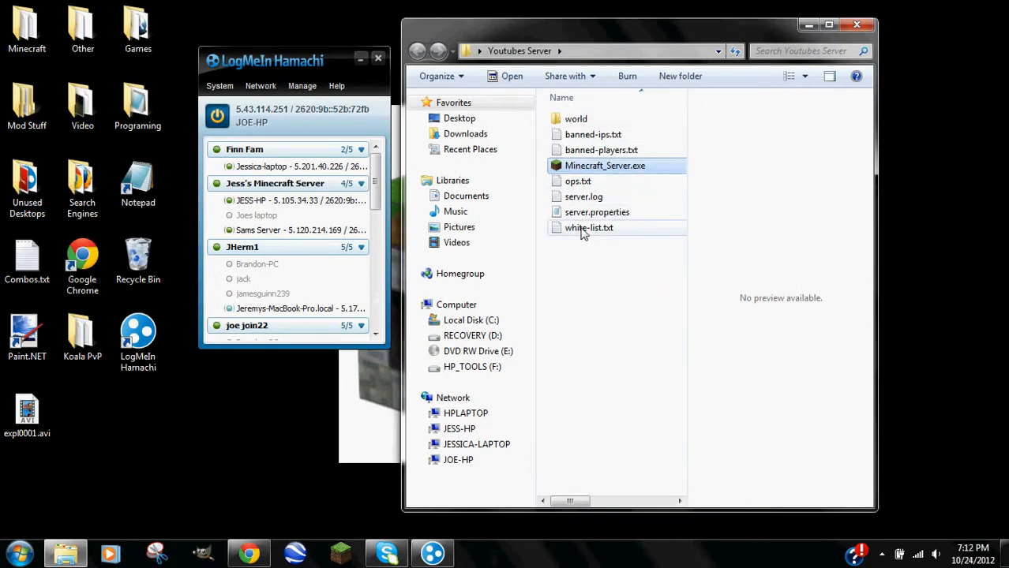
Open server.properties in Notepad and bring up the Format > Font dialog.
{"action": "left_click", "coordinate": [597, 263]}
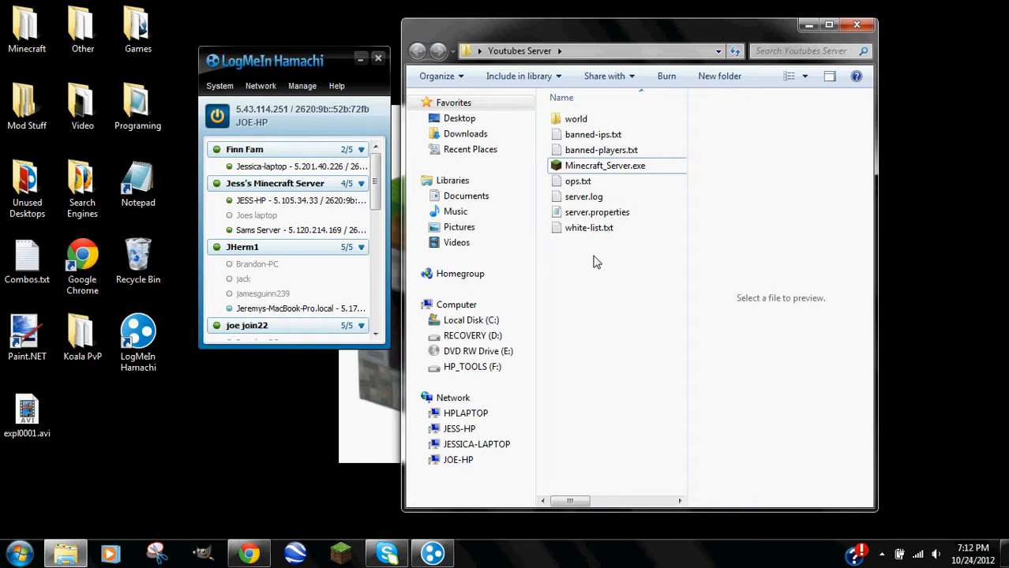
{"action": "double_click", "coordinate": [597, 210]}
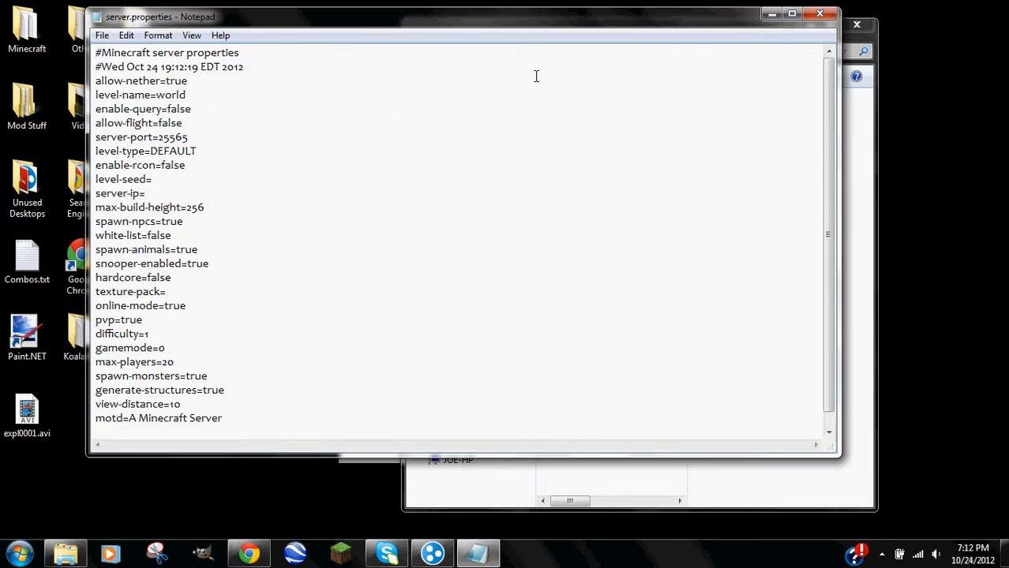
{"action": "left_click_drag", "start_coordinate": [540, 21], "coordinate": [556, 330]}
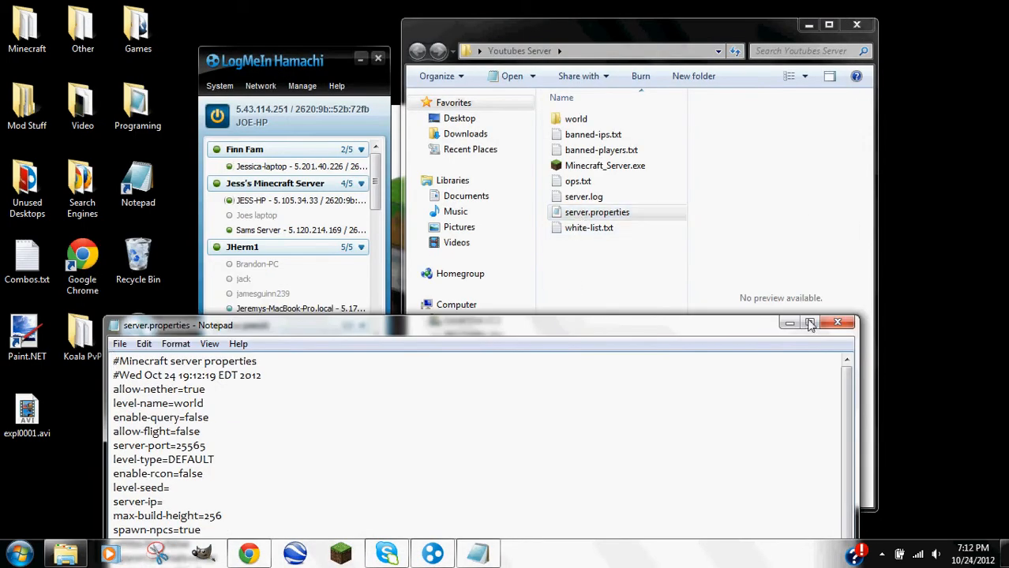
{"action": "left_click", "coordinate": [838, 322]}
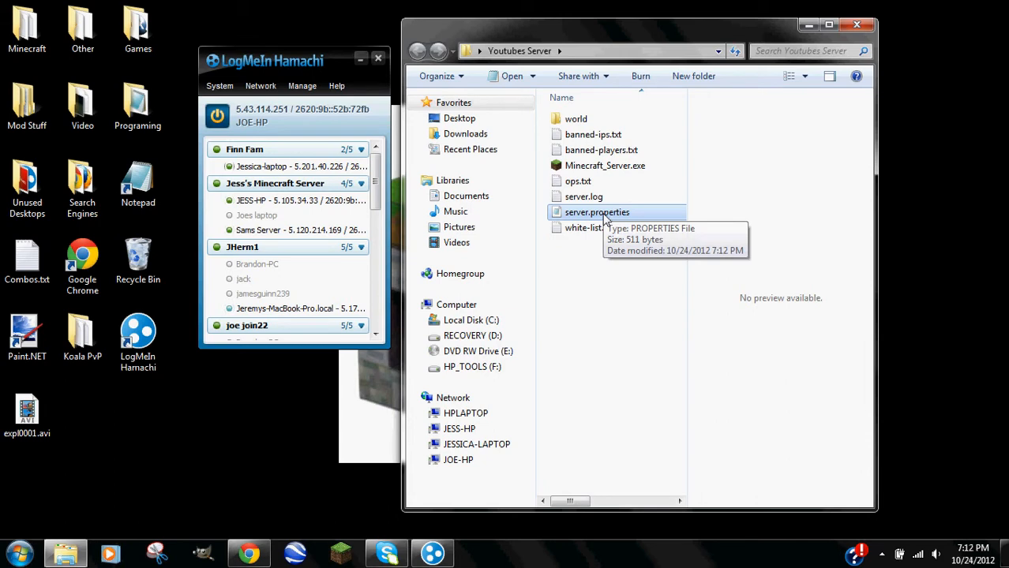
{"action": "double_click", "coordinate": [607, 221]}
{"action": "left_click_drag", "start_coordinate": [554, 332], "coordinate": [501, 7]}
{"action": "left_click", "coordinate": [68, 23]}
{"action": "left_click", "coordinate": [91, 60]}
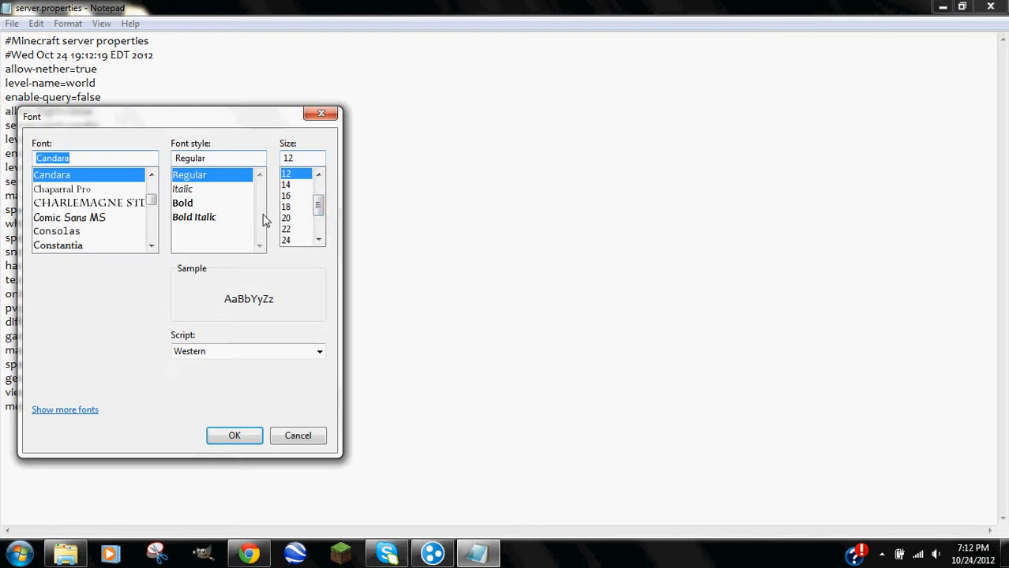
Set the font size to 22 and review the header, allow-nether and allow-flight lines.
{"action": "left_click", "coordinate": [287, 229]}
{"action": "left_click", "coordinate": [227, 434]}
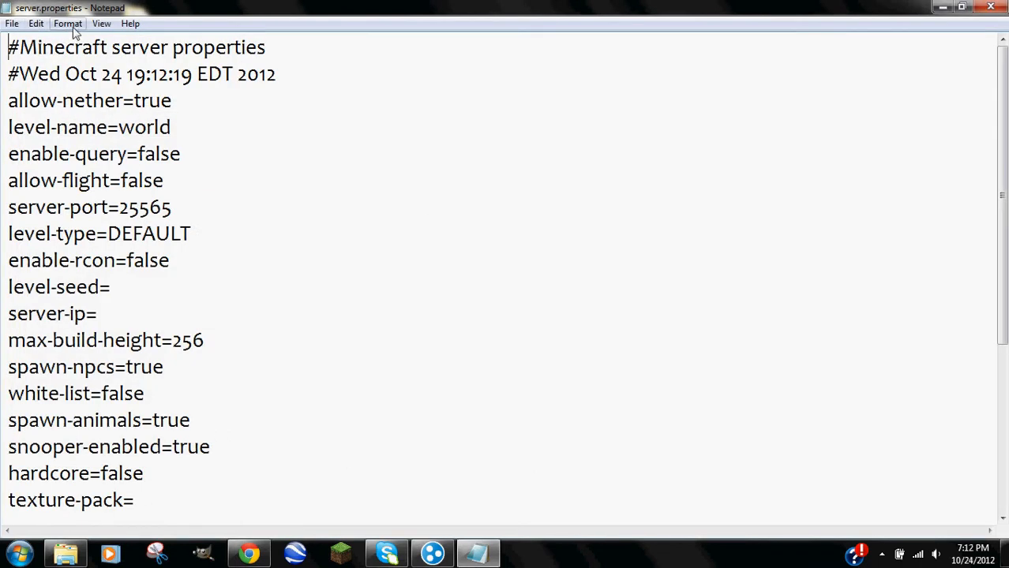
{"action": "left_click_drag", "start_coordinate": [8, 47], "coordinate": [329, 67]}
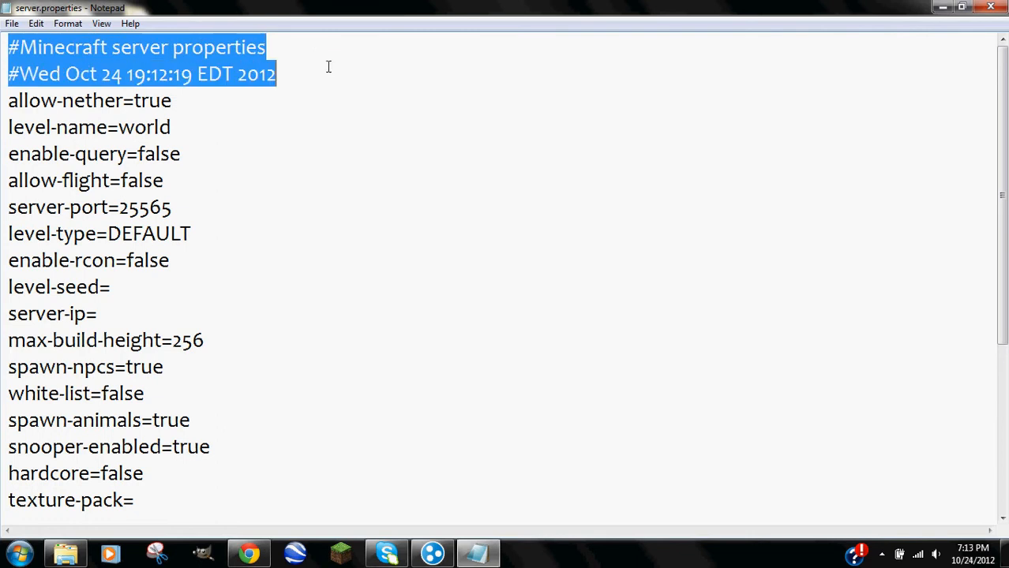
{"action": "left_click", "coordinate": [219, 133]}
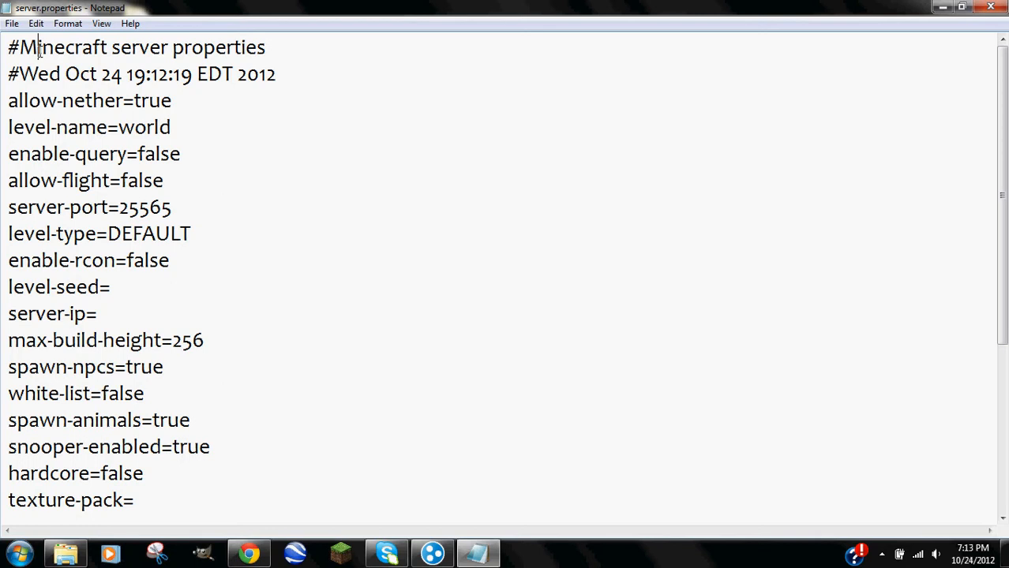
{"action": "left_click_drag", "start_coordinate": [7, 101], "coordinate": [163, 41]}
{"action": "left_click", "coordinate": [266, 129]}
{"action": "left_click", "coordinate": [9, 100]}
{"action": "left_click_drag", "start_coordinate": [134, 101], "coordinate": [175, 99]}
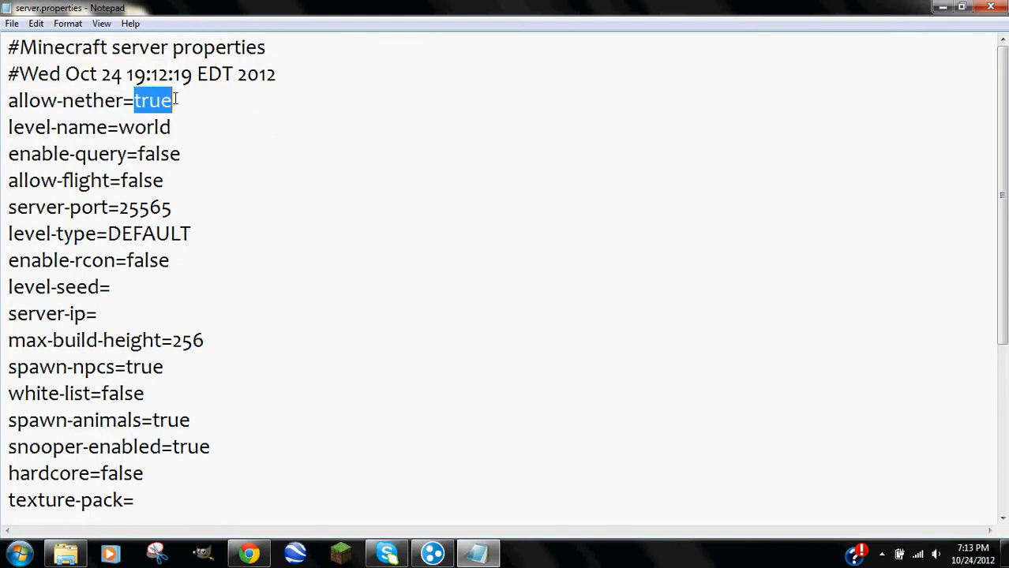
{"action": "left_click_drag", "start_coordinate": [123, 183], "coordinate": [165, 181]}
{"action": "left_click", "coordinate": [193, 175]}
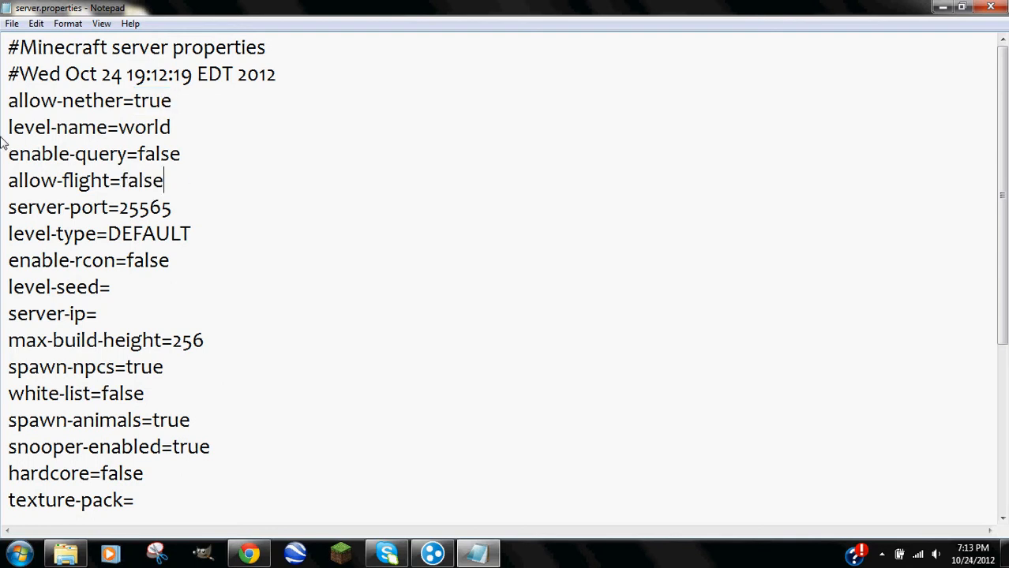
{"action": "left_click_drag", "start_coordinate": [6, 100], "coordinate": [175, 101]}
{"action": "left_click", "coordinate": [187, 100]}
Check the level-name setting, leaving its value as 'world' after a pvp test edit.
{"action": "mouse_move", "coordinate": [170, 128]}
{"action": "left_mouse_down"}
{"action": "mouse_move", "coordinate": [118, 128]}
{"action": "mouse_move", "coordinate": [170, 128]}
{"action": "left_mouse_up"}
{"action": "left_click", "coordinate": [82, 559]}
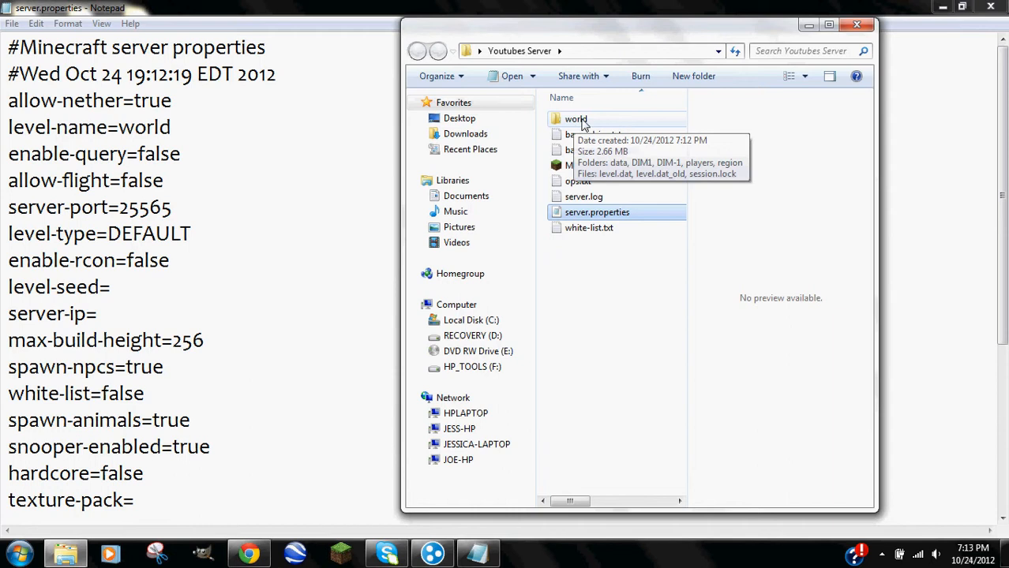
{"action": "left_click", "coordinate": [809, 24]}
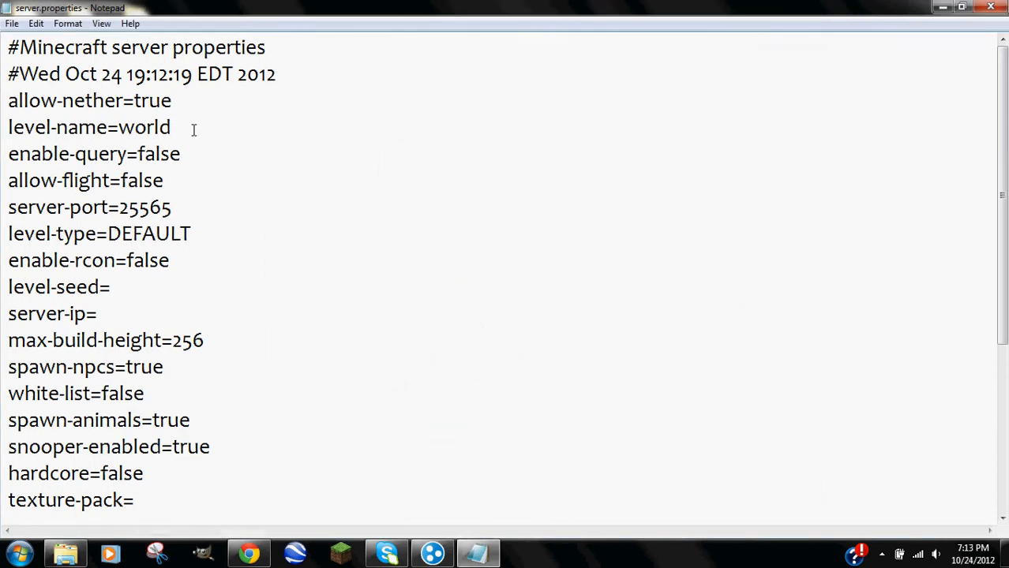
{"action": "left_click_drag", "start_coordinate": [194, 129], "coordinate": [116, 127]}
{"action": "left_click_drag", "start_coordinate": [203, 124], "coordinate": [122, 119]}
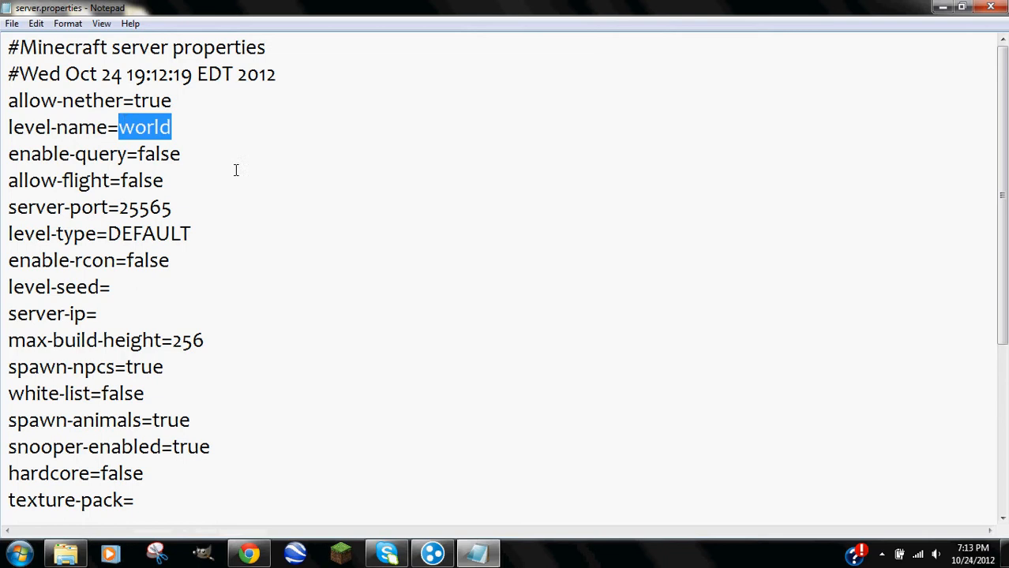
{"action": "type", "text": "pvp"}
{"action": "key", "text": "BackSpace"}
{"action": "key", "text": "BackSpace"}
{"action": "key", "text": "BackSpace"}
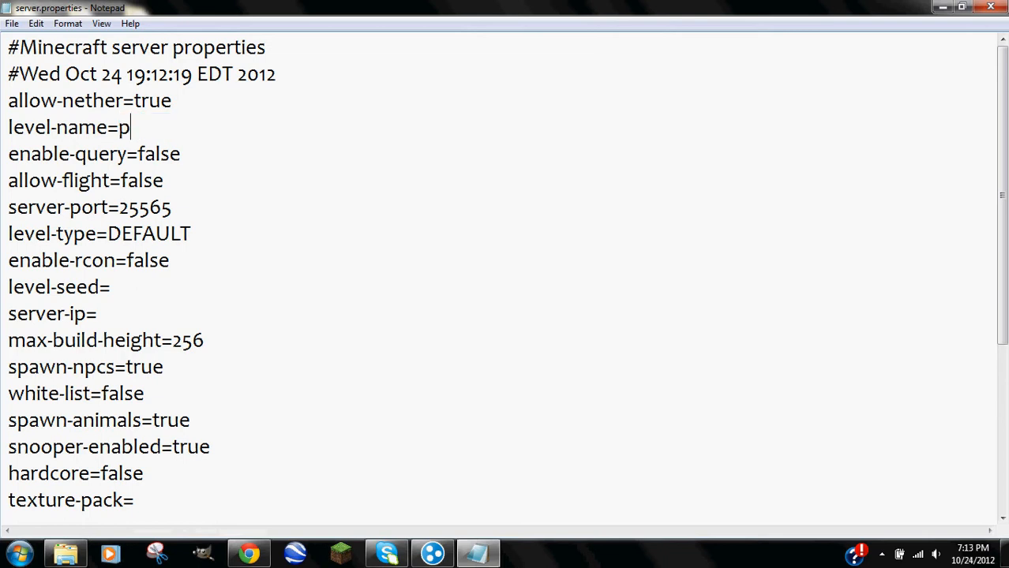
{"action": "type", "text": "world"}
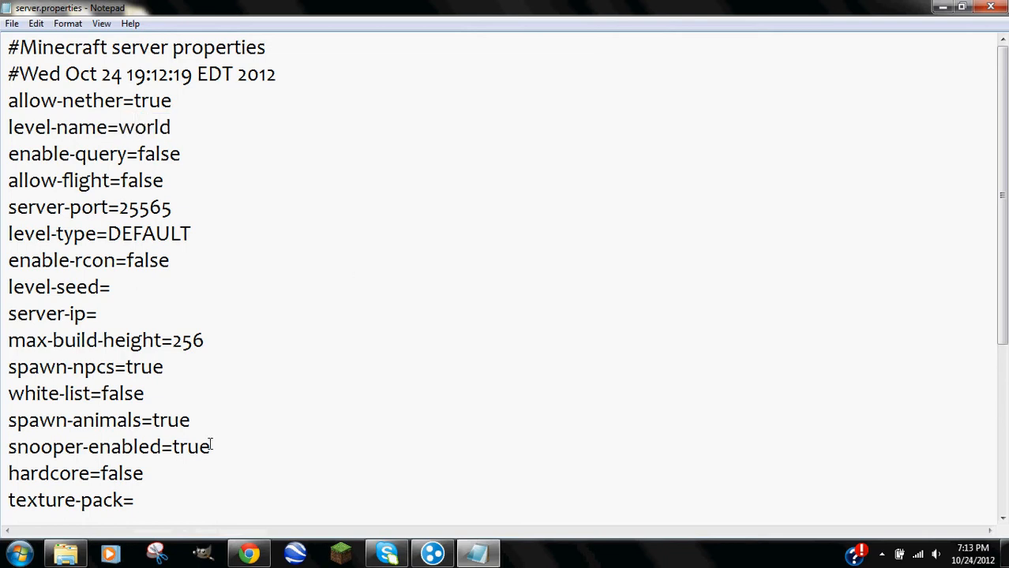
{"action": "left_click", "coordinate": [66, 554]}
{"action": "left_click", "coordinate": [66, 554]}
Review enable-query, allow-flight, server-port 25565, level-type DEFAULT, enable-rcon, level-seed and server-ip.
{"action": "left_click_drag", "start_coordinate": [138, 154], "coordinate": [181, 154]}
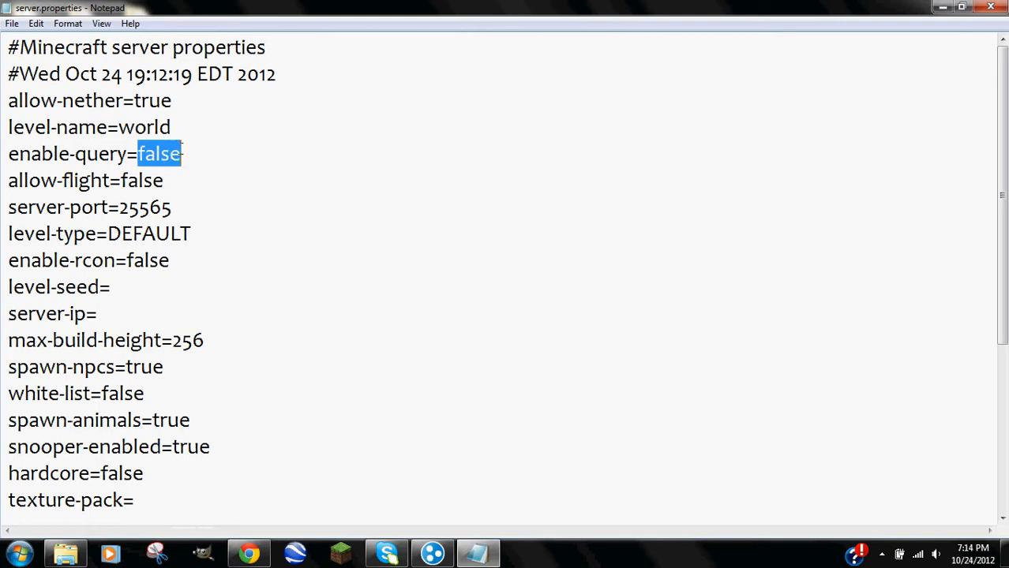
{"action": "left_click", "coordinate": [184, 181]}
{"action": "left_click_drag", "start_coordinate": [122, 180], "coordinate": [165, 181]}
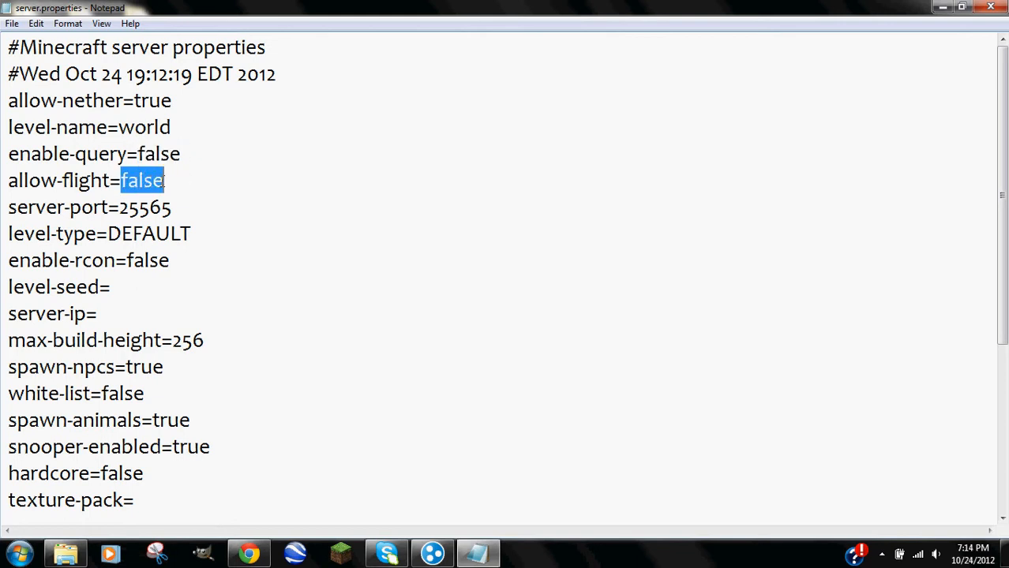
{"action": "left_click", "coordinate": [162, 207]}
{"action": "left_click_drag", "start_coordinate": [178, 209], "coordinate": [119, 208]}
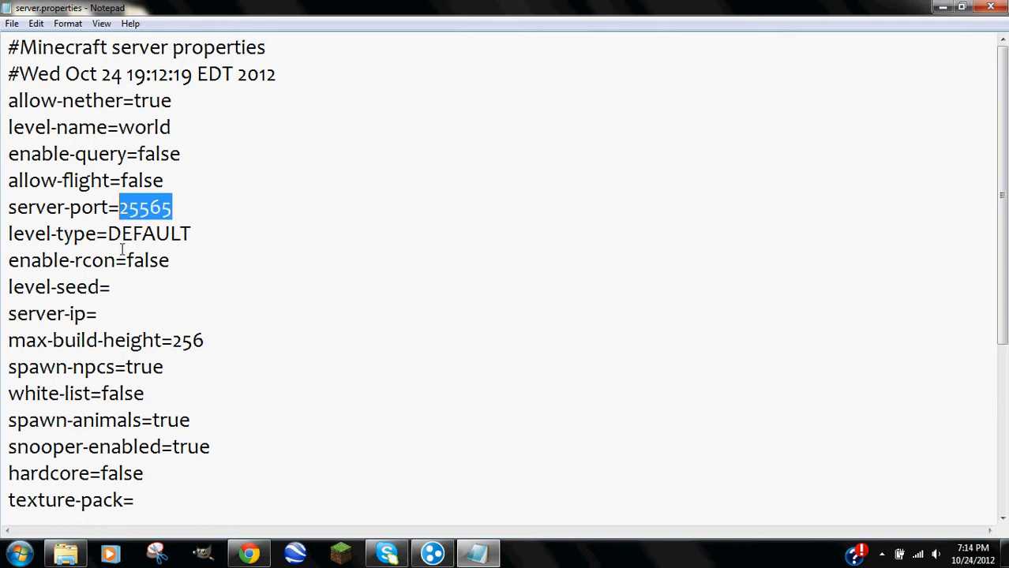
{"action": "left_click_drag", "start_coordinate": [109, 234], "coordinate": [191, 233]}
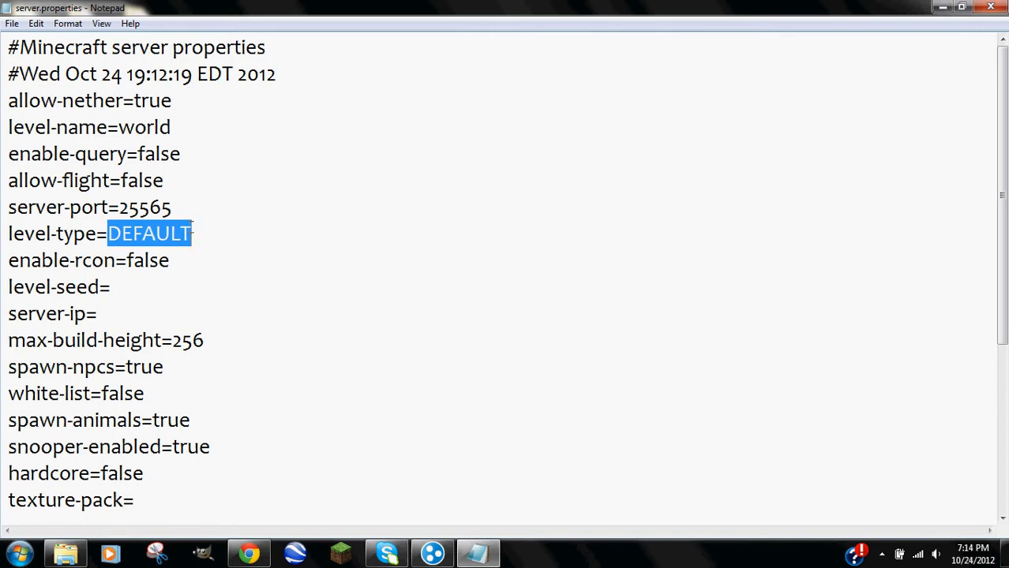
{"action": "left_click", "coordinate": [197, 233]}
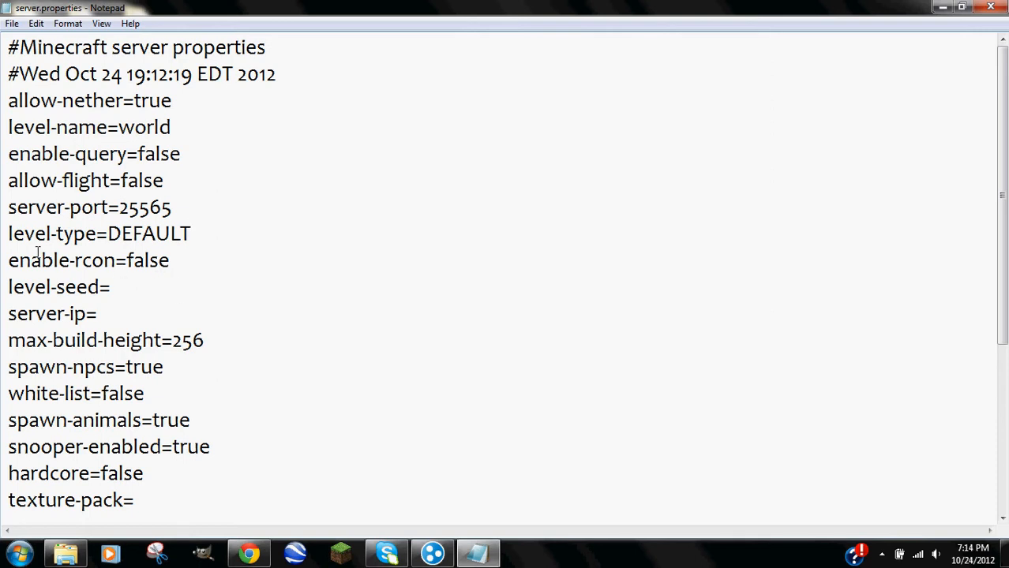
{"action": "left_click_drag", "start_coordinate": [8, 266], "coordinate": [177, 254]}
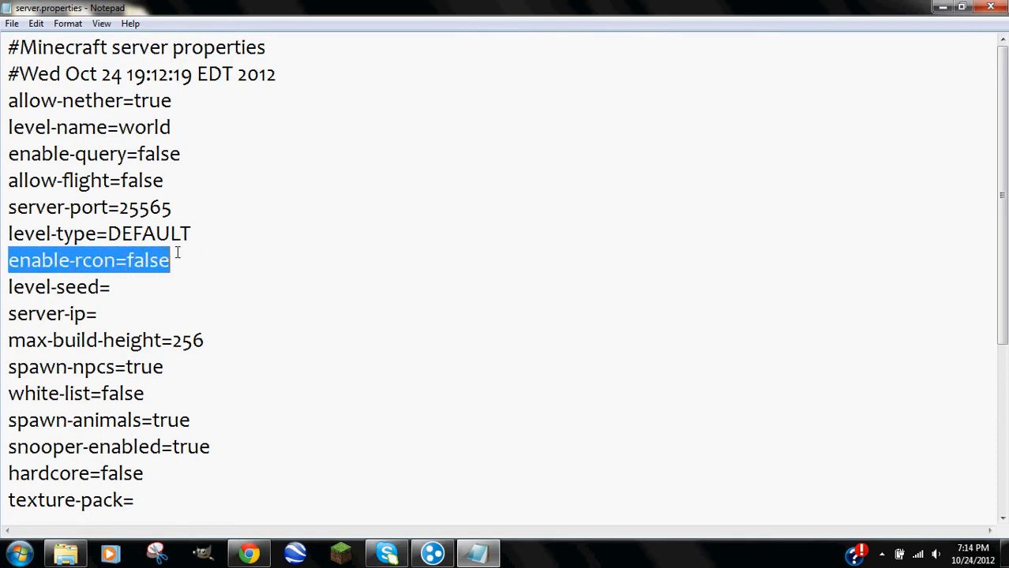
{"action": "left_click", "coordinate": [161, 278]}
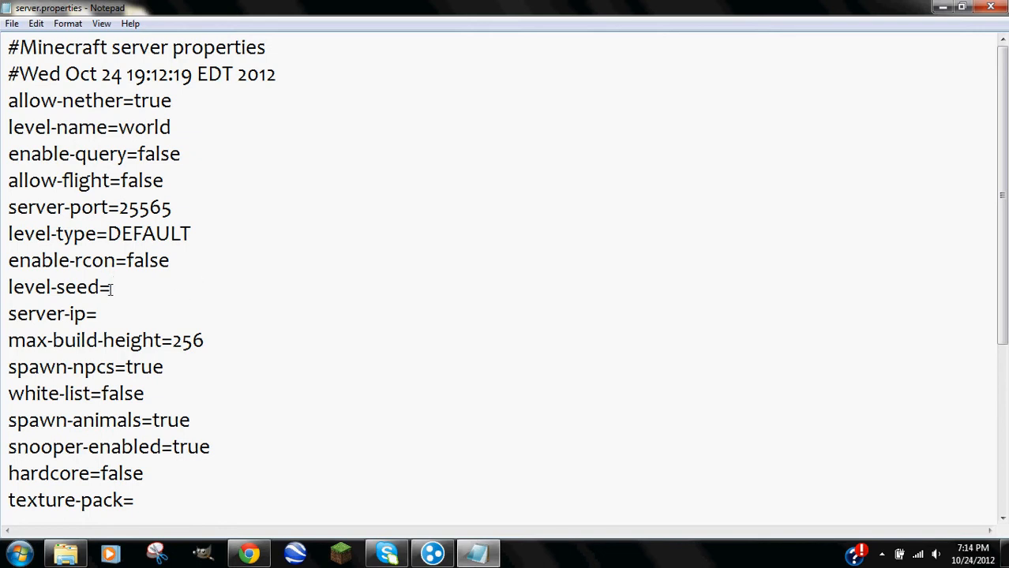
{"action": "left_click", "coordinate": [106, 314]}
Bring up Hamachi and open the Create Network dialog.
{"action": "left_click", "coordinate": [432, 555]}
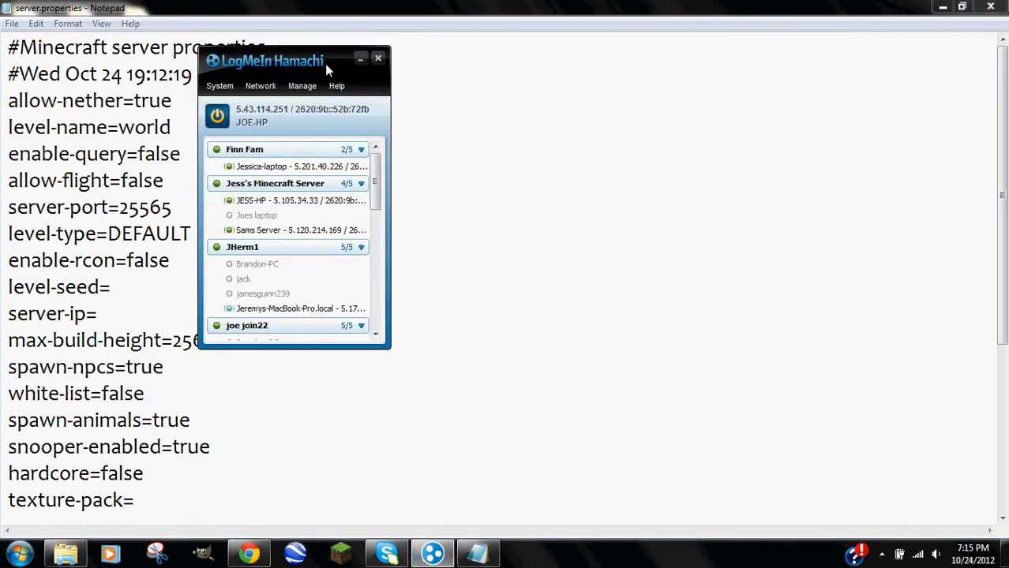
{"action": "left_click_drag", "start_coordinate": [312, 59], "coordinate": [455, 98]}
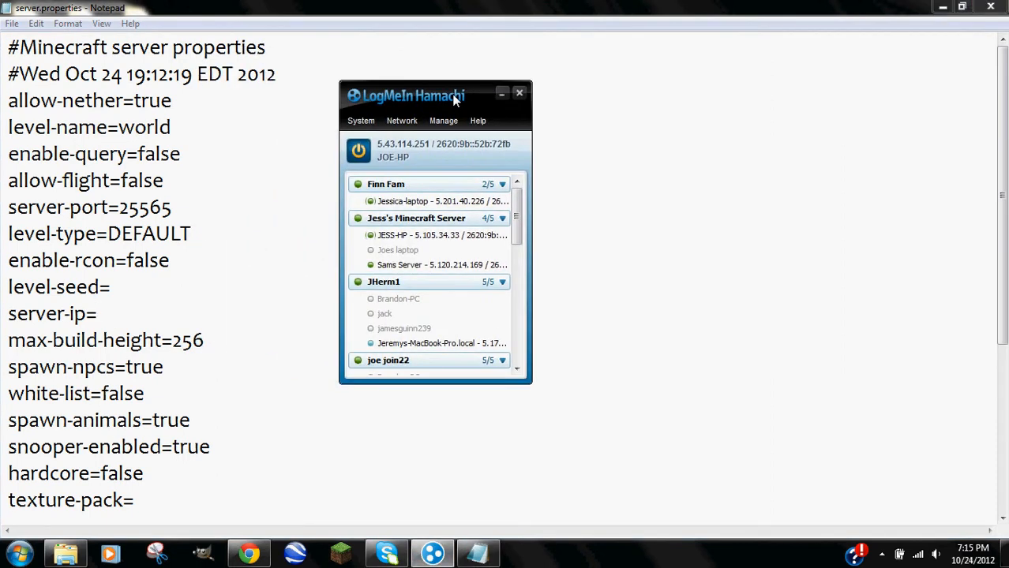
{"action": "left_click", "coordinate": [417, 120]}
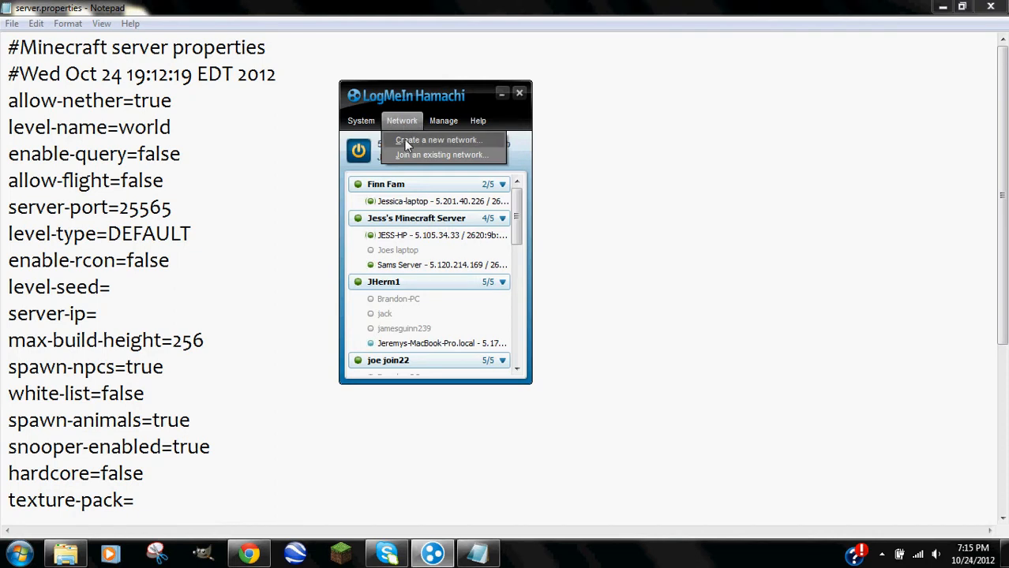
{"action": "left_click", "coordinate": [405, 141]}
{"action": "left_click_drag", "start_coordinate": [410, 150], "coordinate": [410, 116]}
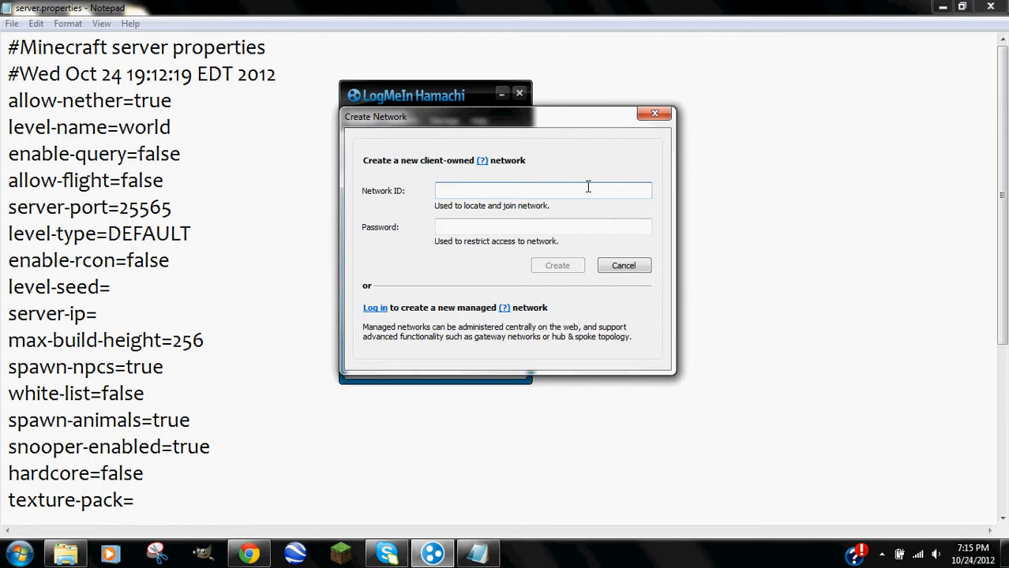
Enter network ID 'youtube' and a network password, retrying with longer youtube1000… IDs as each is taken.
{"action": "type", "text": "youtube1000"}
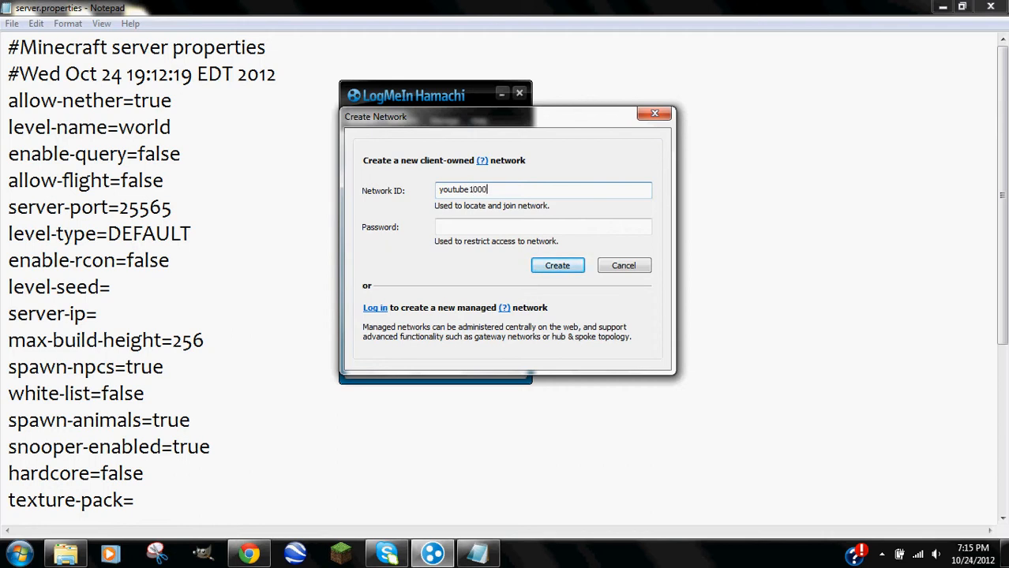
{"action": "left_click", "coordinate": [573, 224]}
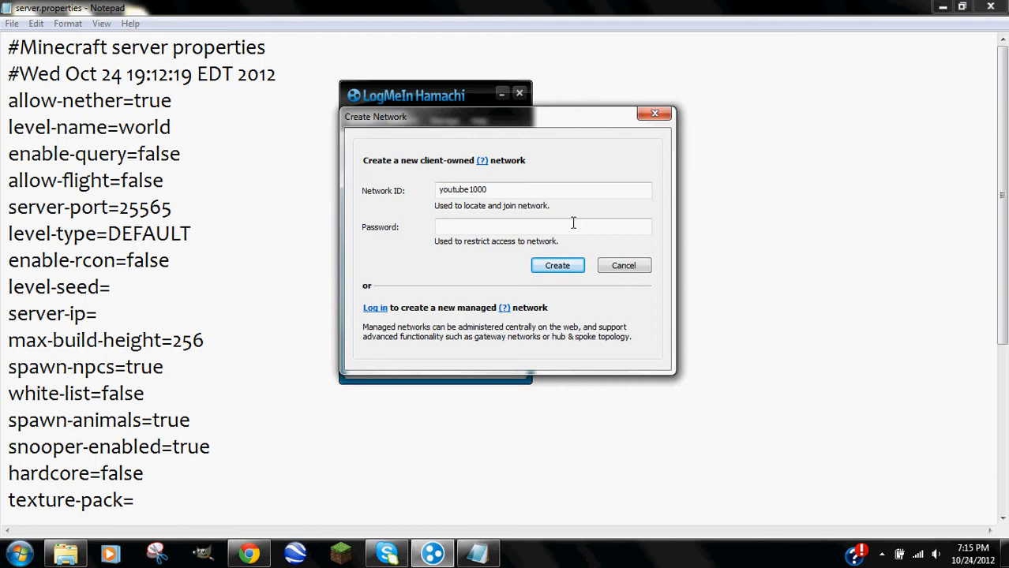
{"action": "type", "text": "123"}
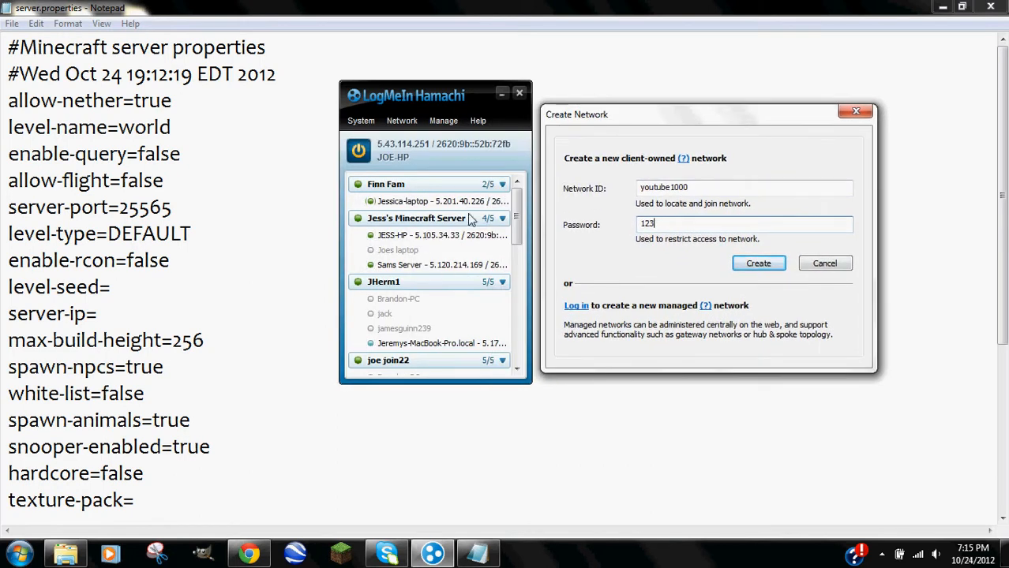
{"action": "left_click", "coordinate": [773, 267]}
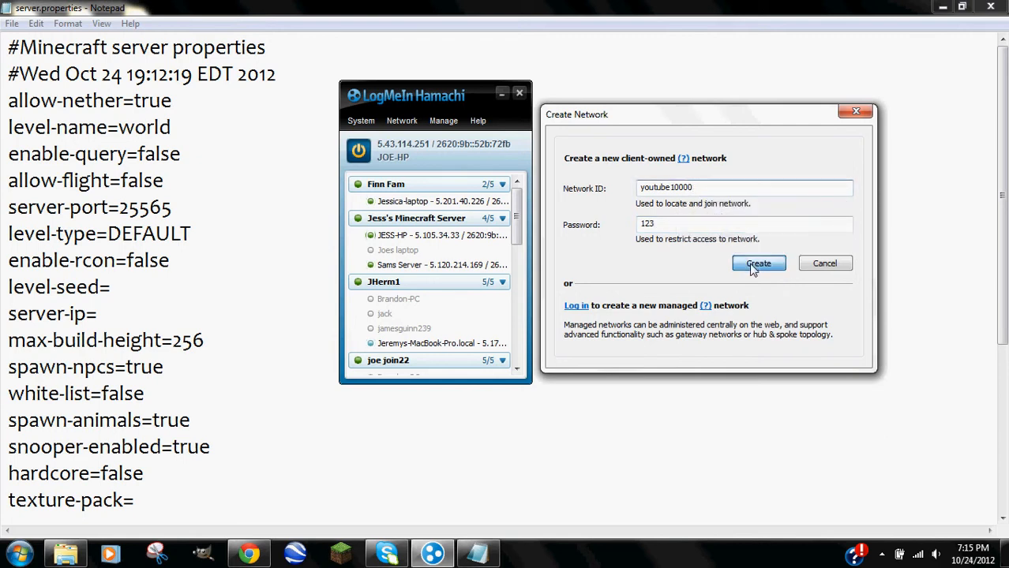
{"action": "type", "text": "00"}
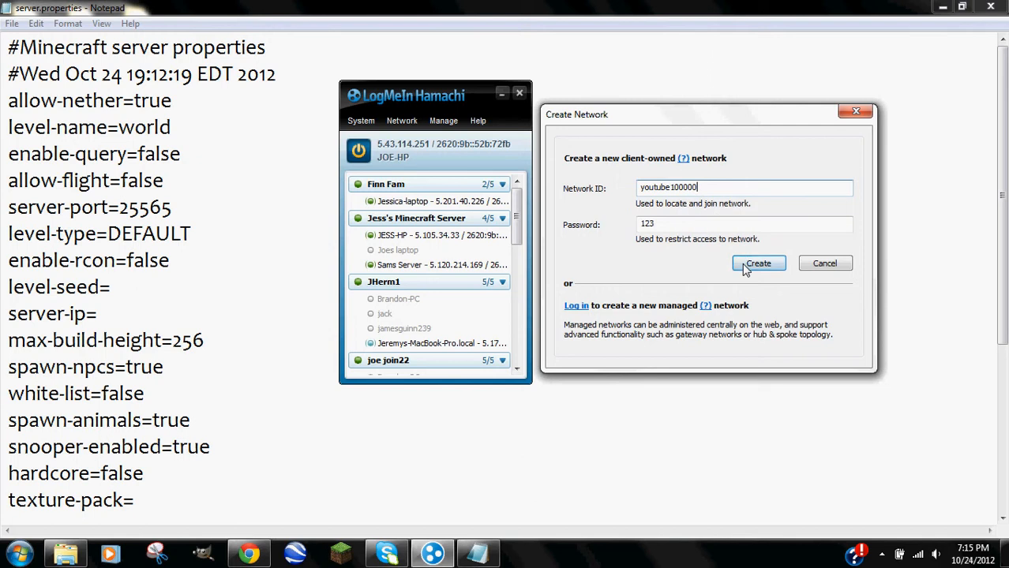
{"action": "left_click", "coordinate": [745, 266]}
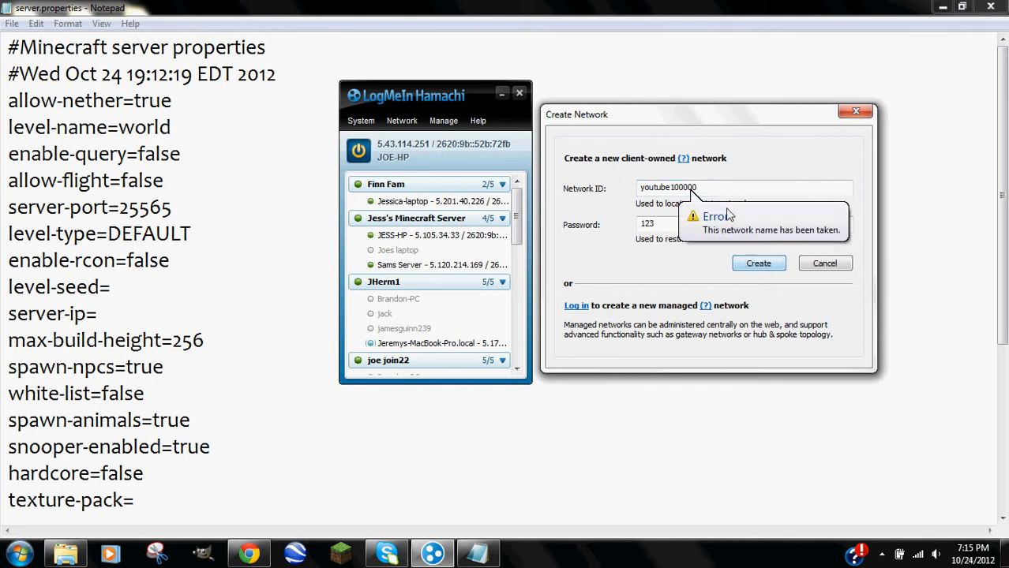
{"action": "type", "text": "0"}
{"action": "left_click", "coordinate": [740, 271]}
Replace the network ID with 'youtubez' and create the network.
{"action": "double_click", "coordinate": [694, 190]}
{"action": "type", "text": "yout"}
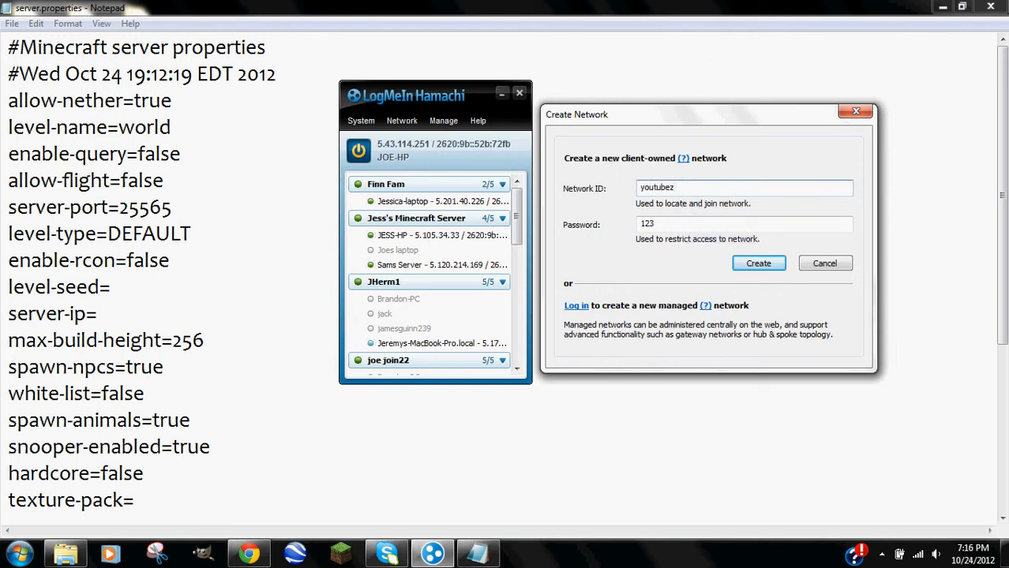
{"action": "key", "text": "Return"}
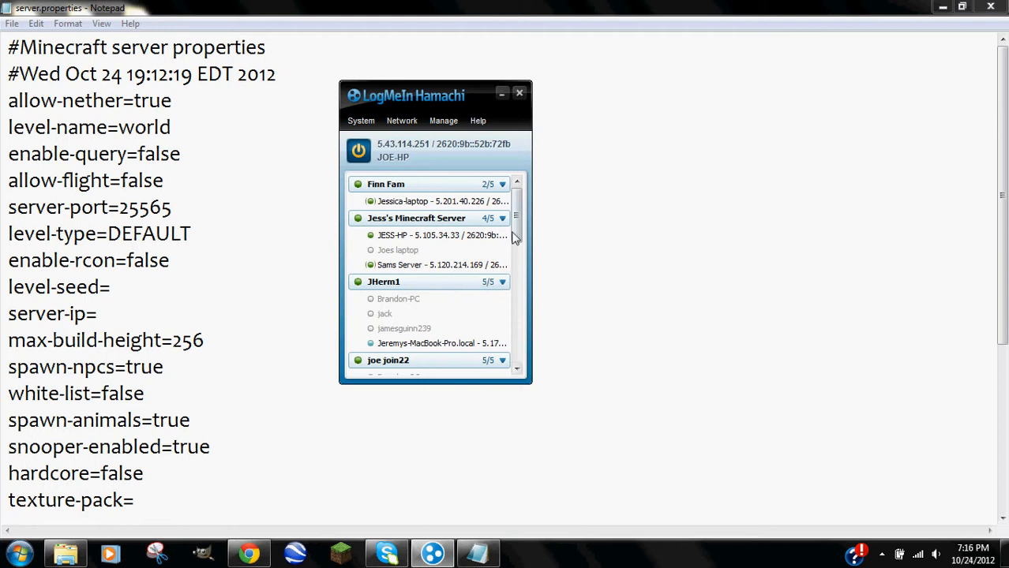
{"action": "scroll", "coordinate": [513, 244], "scroll_direction": "down", "scroll_amount": 10}
{"action": "scroll", "coordinate": [517, 379], "scroll_direction": "down", "scroll_amount": 1}
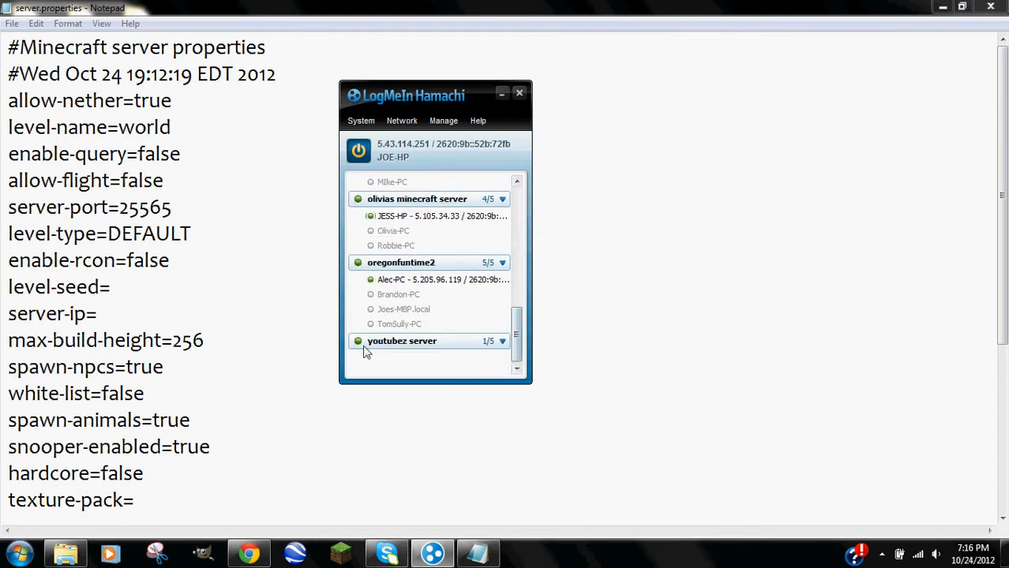
{"action": "left_click", "coordinate": [499, 345]}
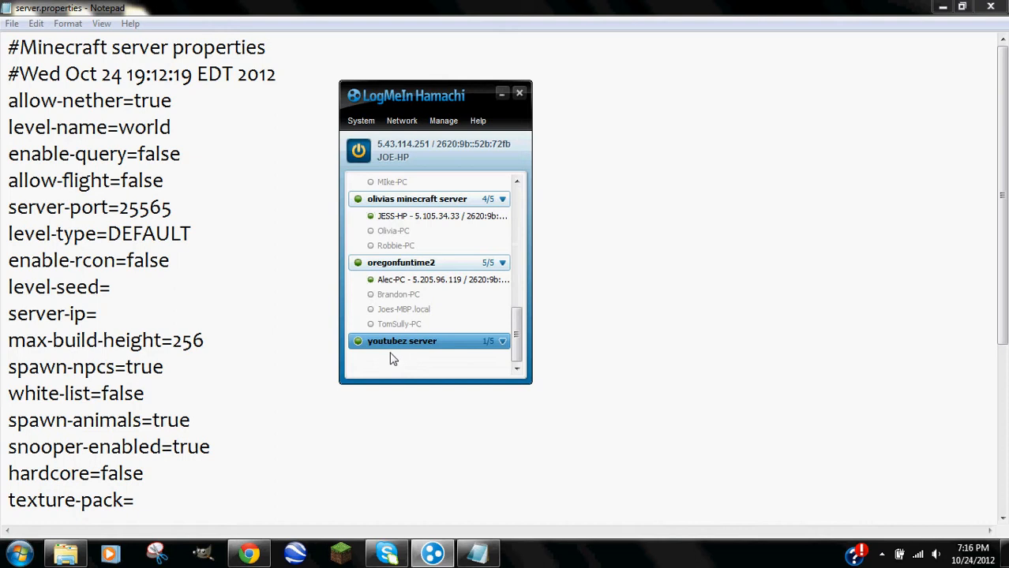
{"action": "left_click", "coordinate": [398, 281]}
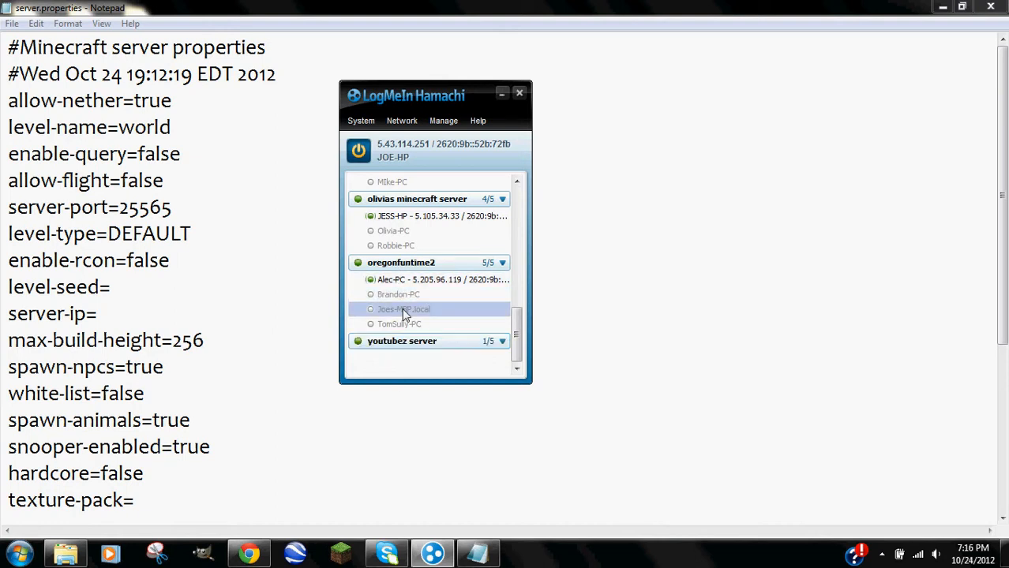
{"action": "right_click", "coordinate": [420, 278]}
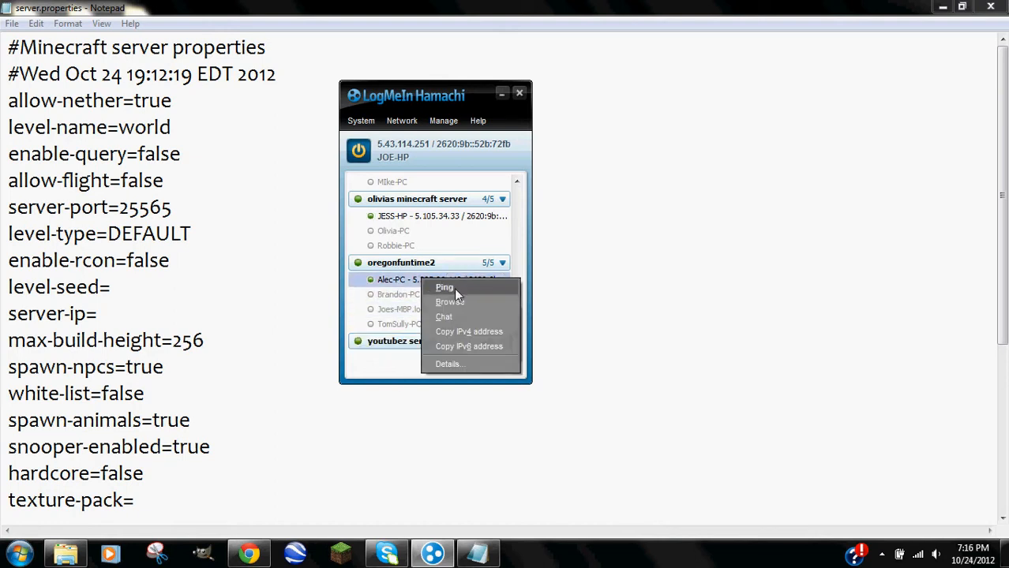
{"action": "left_click", "coordinate": [387, 284]}
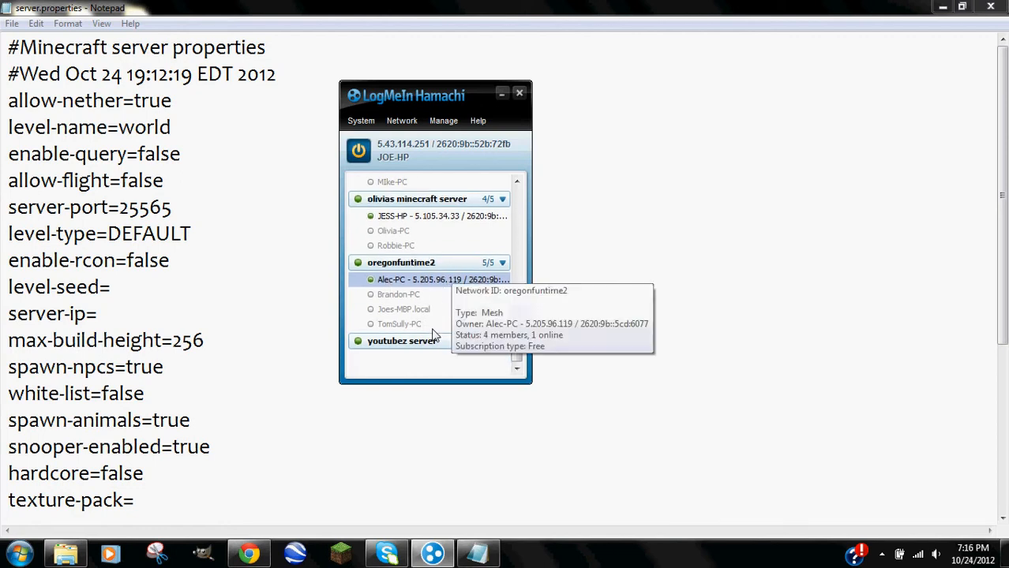
{"action": "left_click", "coordinate": [403, 123]}
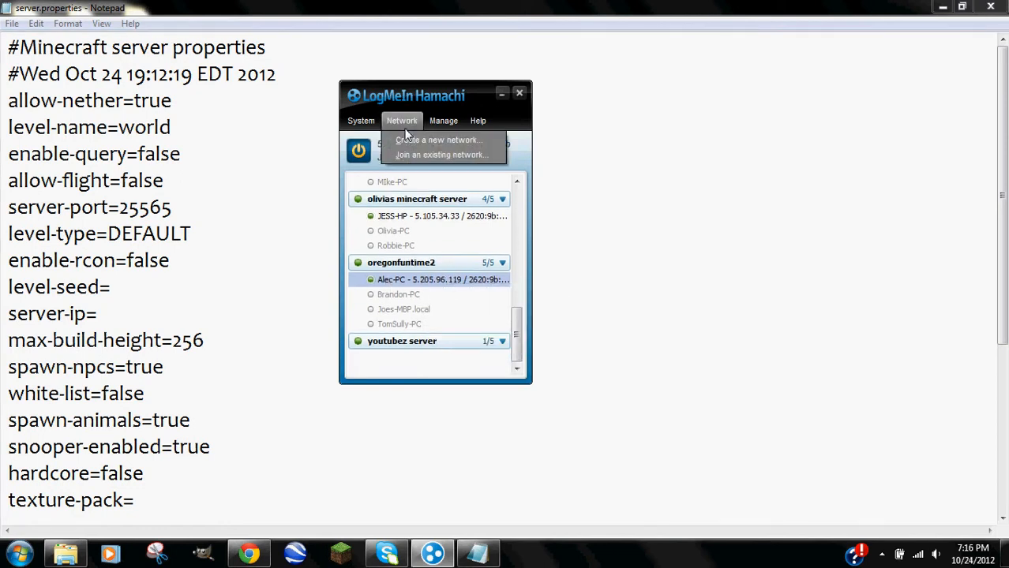
{"action": "left_click", "coordinate": [392, 154]}
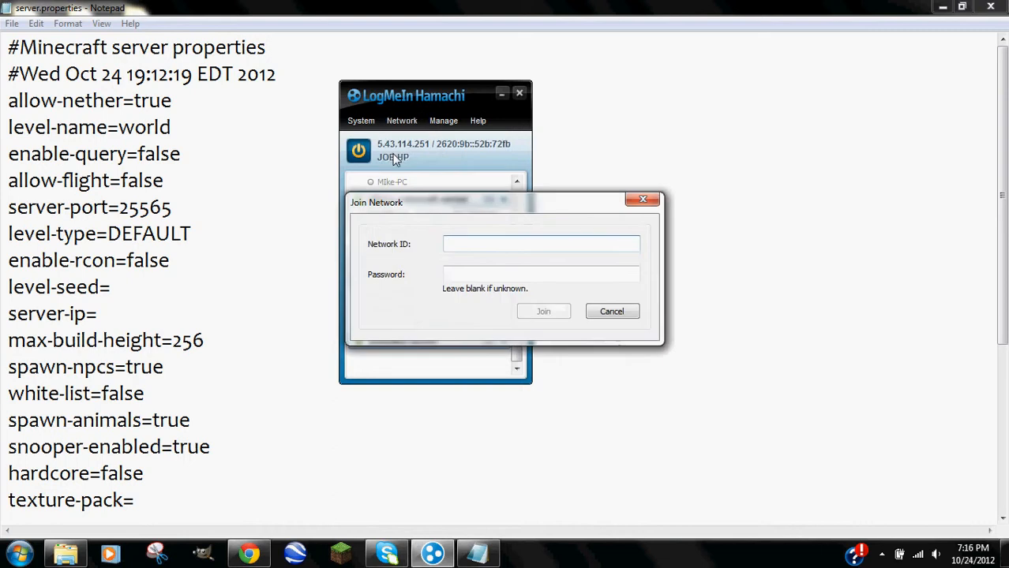
{"action": "left_click", "coordinate": [474, 274]}
{"action": "left_click", "coordinate": [613, 311]}
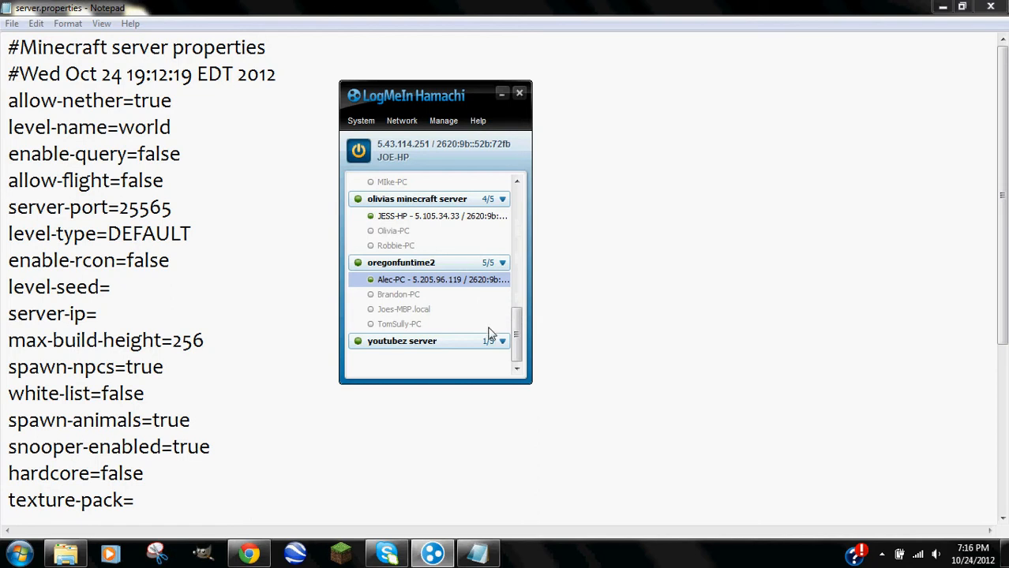
{"action": "left_click_drag", "start_coordinate": [518, 321], "coordinate": [421, 293]}
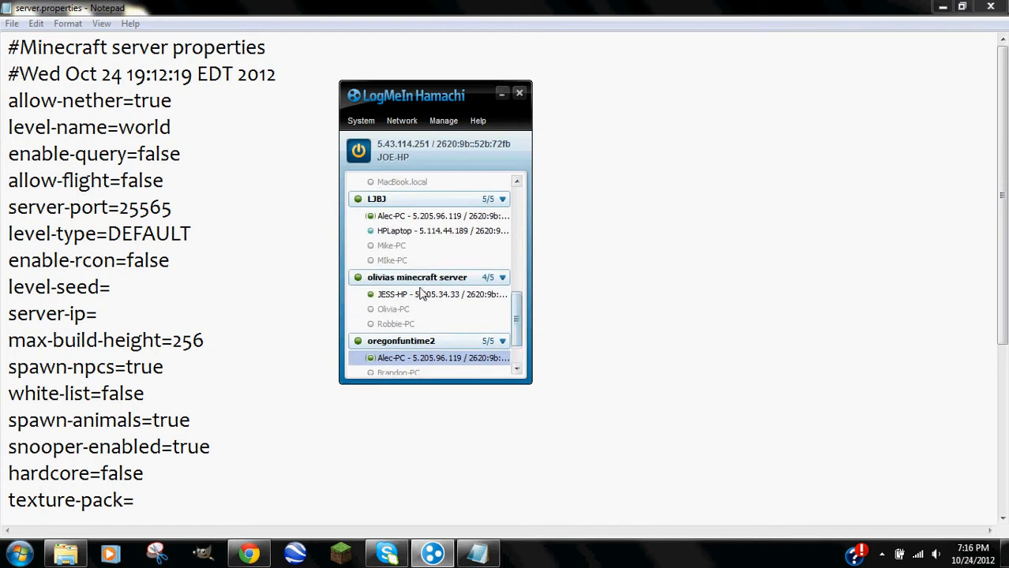
{"action": "left_click_drag", "start_coordinate": [517, 316], "coordinate": [515, 340]}
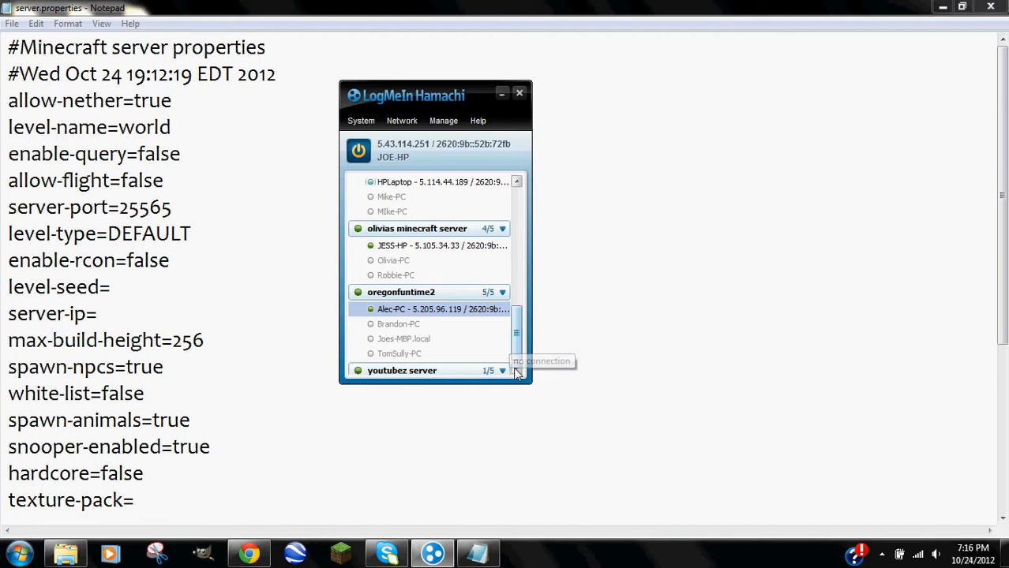
{"action": "scroll", "coordinate": [515, 355], "scroll_direction": "down", "scroll_amount": 1}
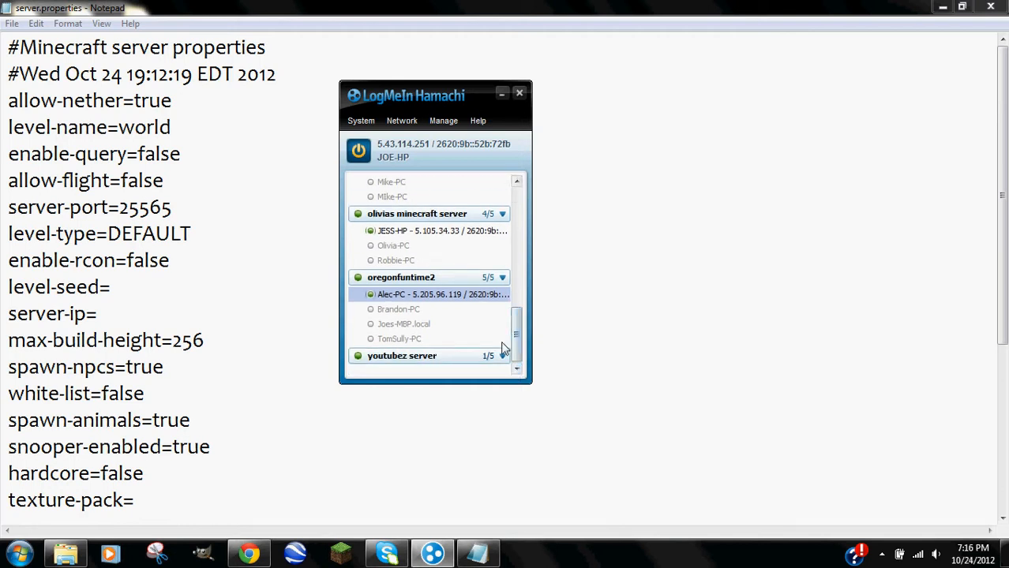
{"action": "left_click", "coordinate": [499, 357]}
{"action": "left_click", "coordinate": [504, 357]}
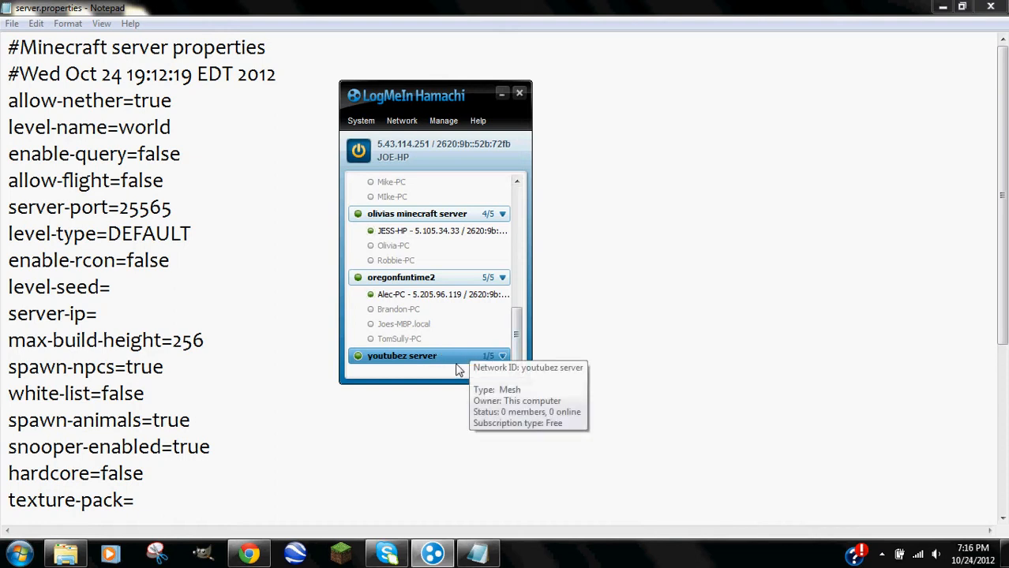
{"action": "scroll", "coordinate": [512, 343], "scroll_direction": "up", "scroll_amount": 1}
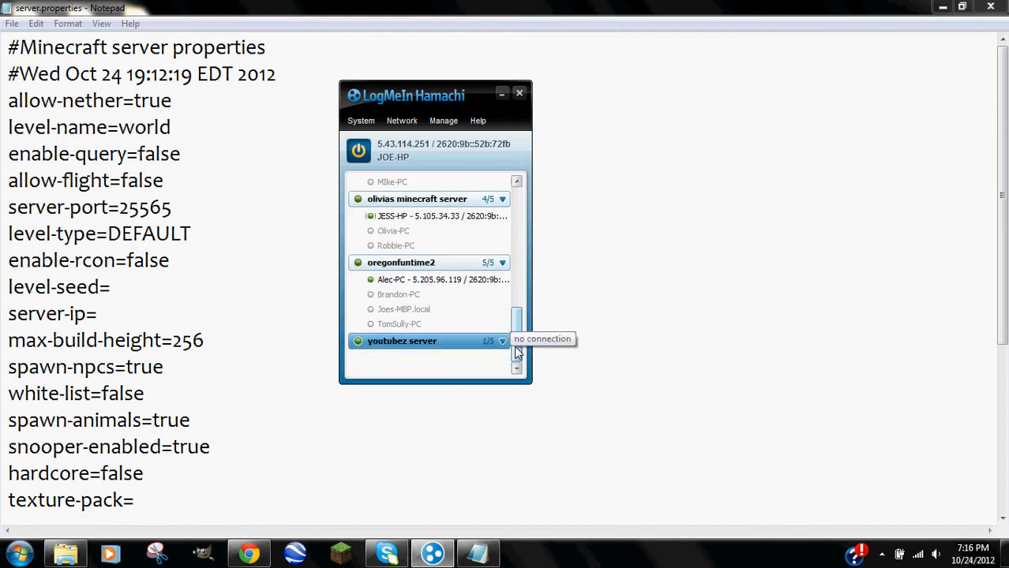
{"action": "scroll", "coordinate": [517, 368], "scroll_direction": "down", "scroll_amount": 2}
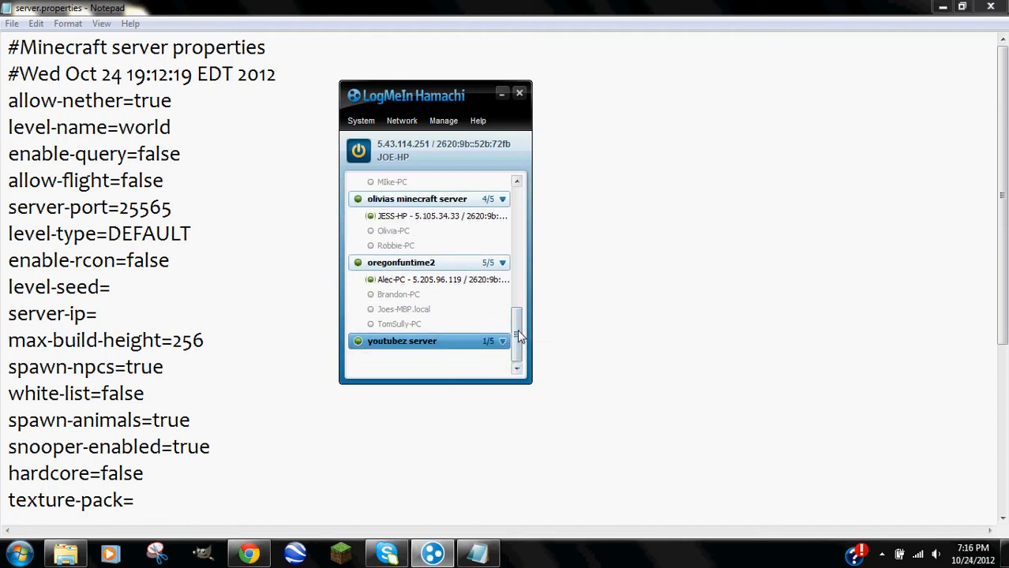
{"action": "left_click_drag", "start_coordinate": [515, 337], "coordinate": [515, 196]}
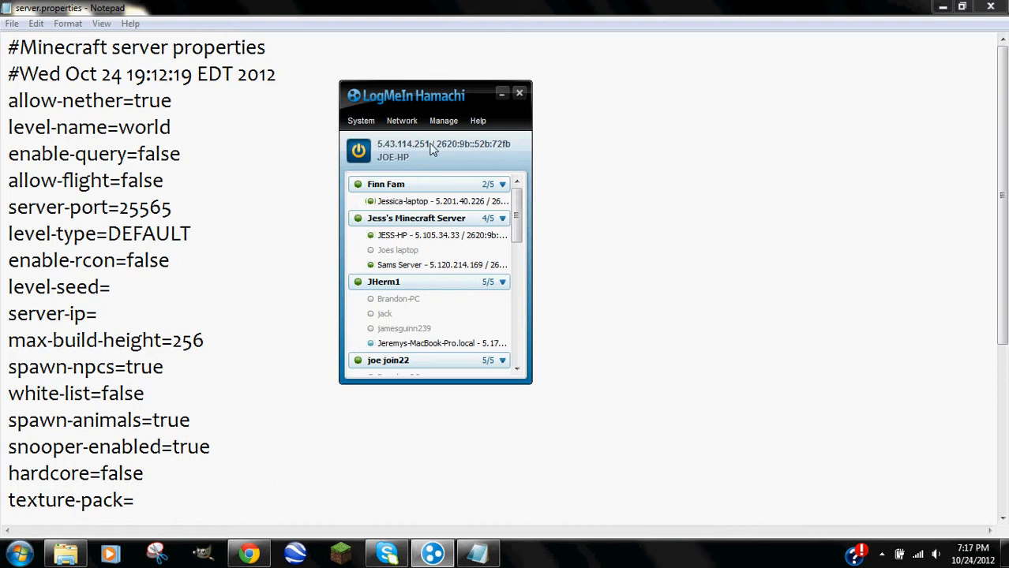
Copy this computer's Hamachi IPv4 address and paste it after server-ip= as 5.43.114.251.
{"action": "left_click", "coordinate": [432, 149]}
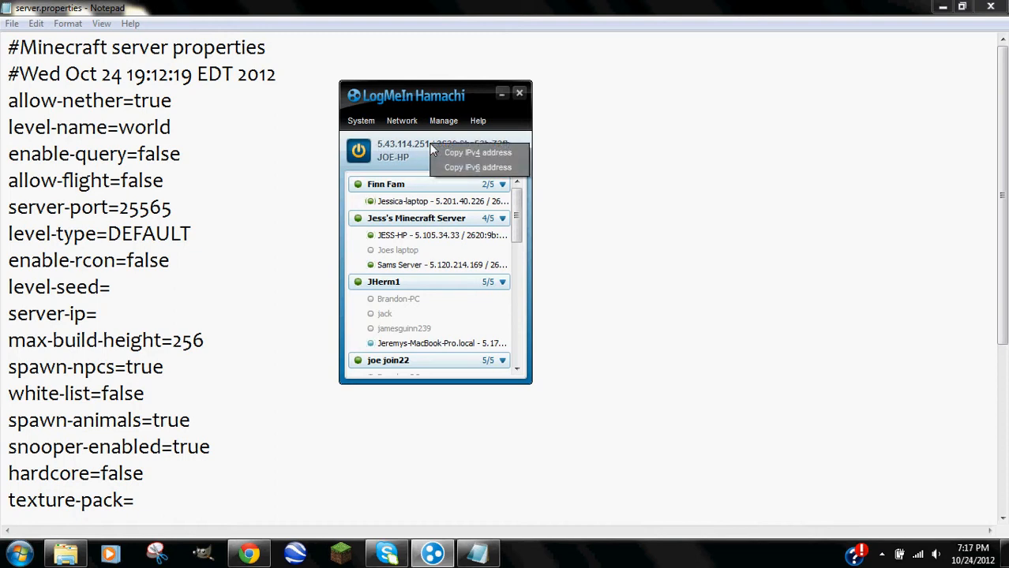
{"action": "left_click", "coordinate": [483, 157]}
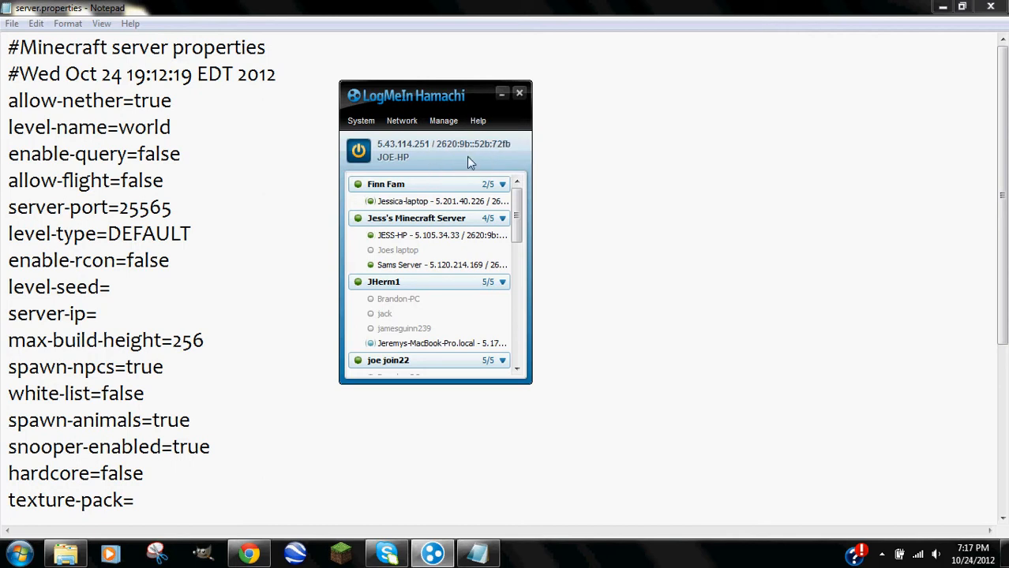
{"action": "left_click", "coordinate": [501, 92]}
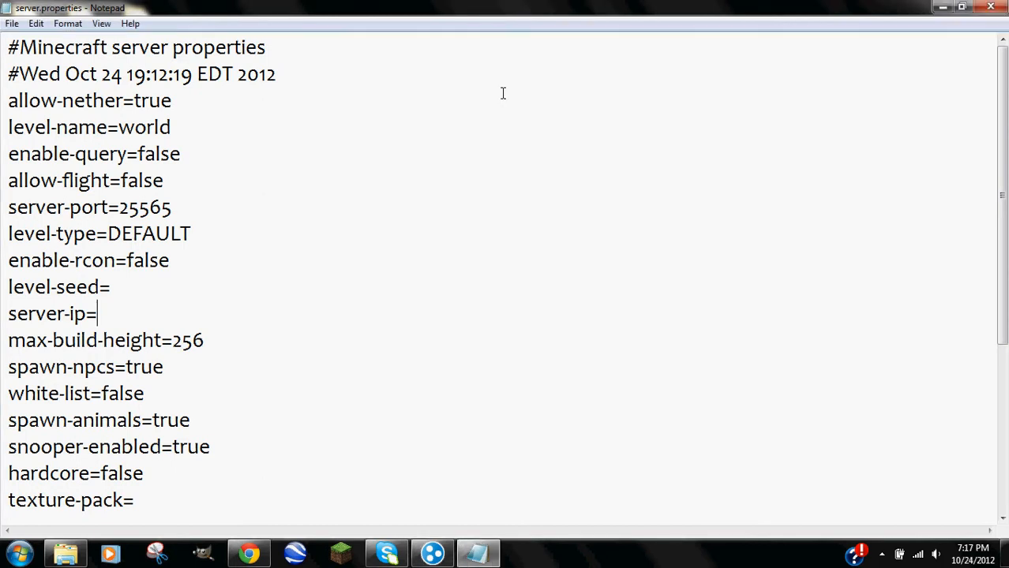
{"action": "right_click", "coordinate": [99, 314]}
{"action": "left_click", "coordinate": [138, 379]}
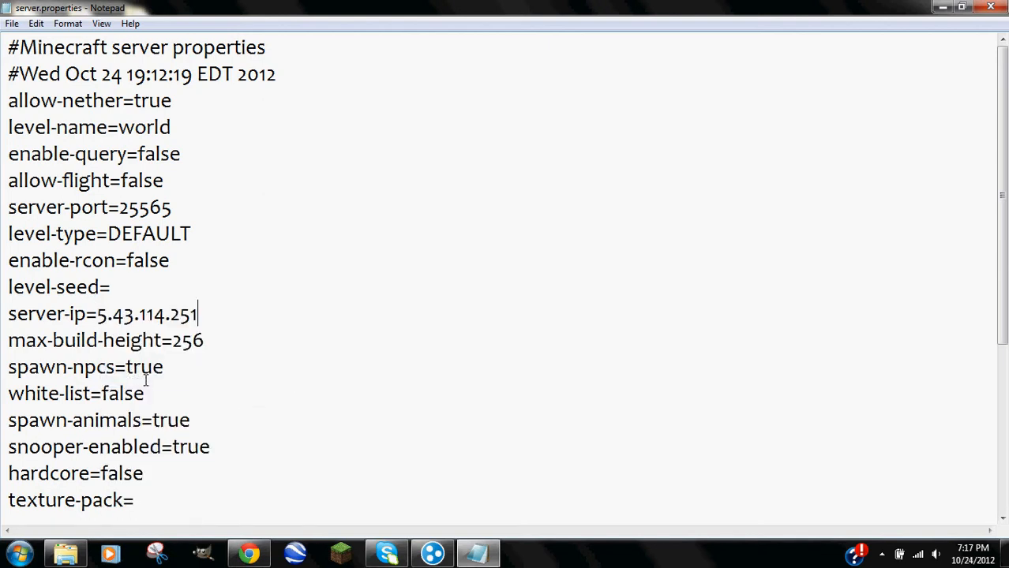
Check the pasted IP address and look at the max-build-height value 256.
{"action": "left_click_drag", "start_coordinate": [97, 315], "coordinate": [199, 315]}
{"action": "left_click", "coordinate": [208, 313]}
{"action": "scroll", "coordinate": [174, 280], "scroll_direction": "down", "scroll_amount": 4}
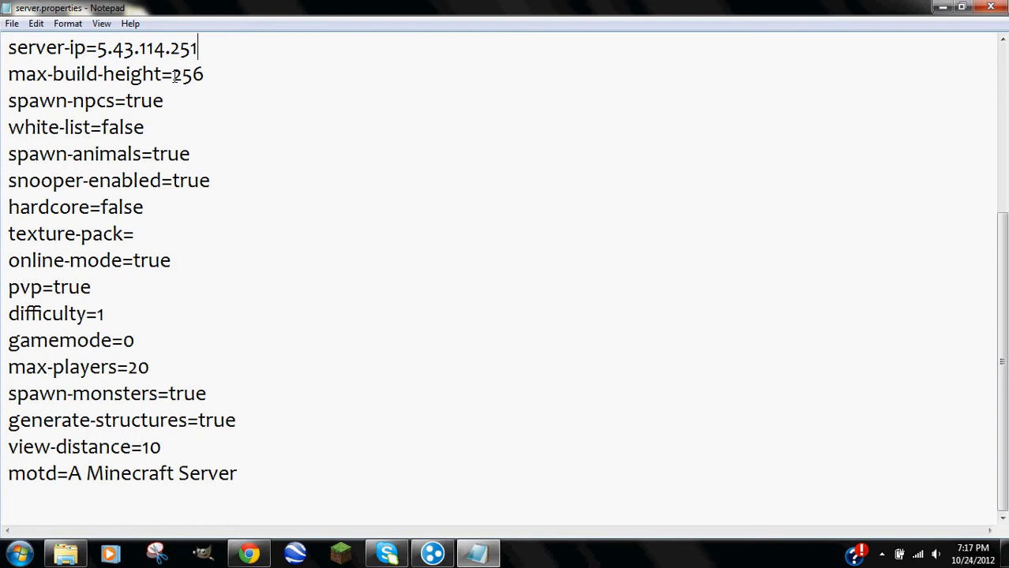
{"action": "left_click_drag", "start_coordinate": [174, 75], "coordinate": [209, 74]}
Review the spawn-npcs value, then open the Youtubes Server folder beside Notepad.
{"action": "left_click", "coordinate": [209, 75]}
{"action": "left_click_drag", "start_coordinate": [126, 101], "coordinate": [166, 101]}
{"action": "left_click", "coordinate": [165, 101]}
{"action": "left_click", "coordinate": [961, 7]}
{"action": "double_click", "coordinate": [744, 189]}
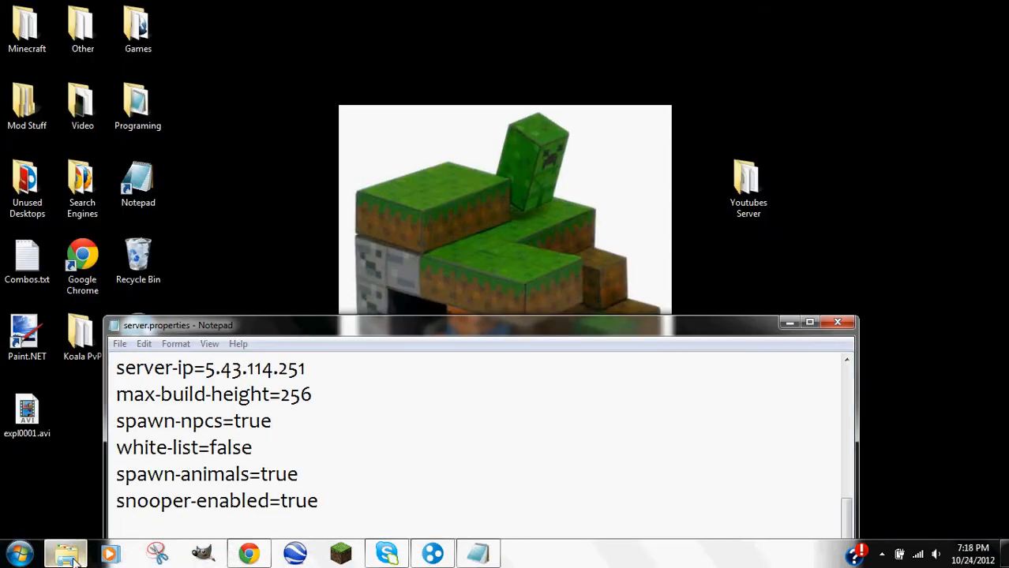
{"action": "left_click", "coordinate": [588, 228]}
{"action": "left_click_drag", "start_coordinate": [340, 327], "coordinate": [326, 7]}
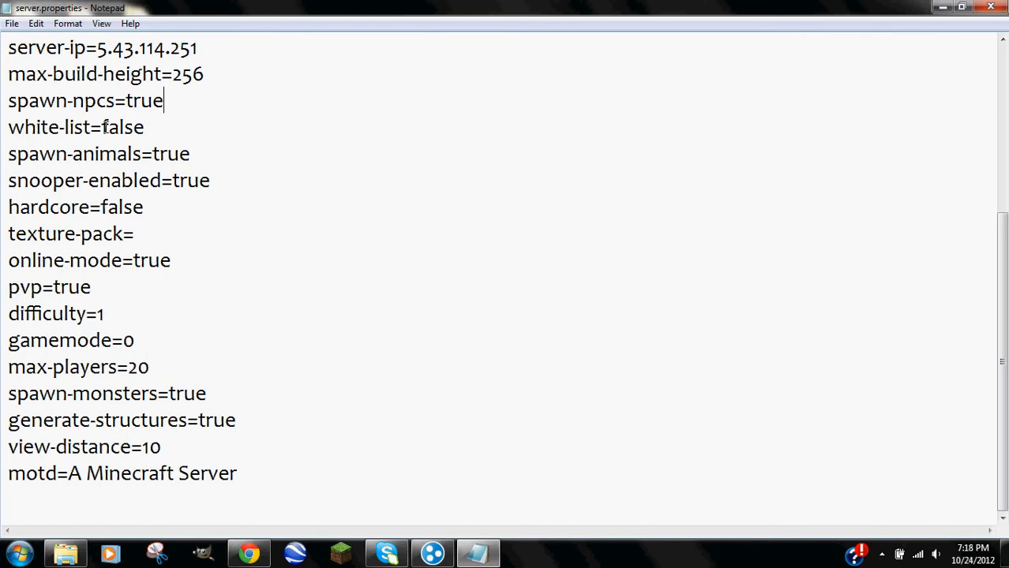
Look over the white-list, spawn-animals, snooper-enabled, hardcore, online-mode and pvp values.
{"action": "left_click_drag", "start_coordinate": [133, 126], "coordinate": [146, 124]}
{"action": "left_click", "coordinate": [146, 125]}
{"action": "left_click_drag", "start_coordinate": [152, 154], "coordinate": [198, 153]}
{"action": "left_click", "coordinate": [202, 154]}
{"action": "left_click_drag", "start_coordinate": [211, 180], "coordinate": [170, 181]}
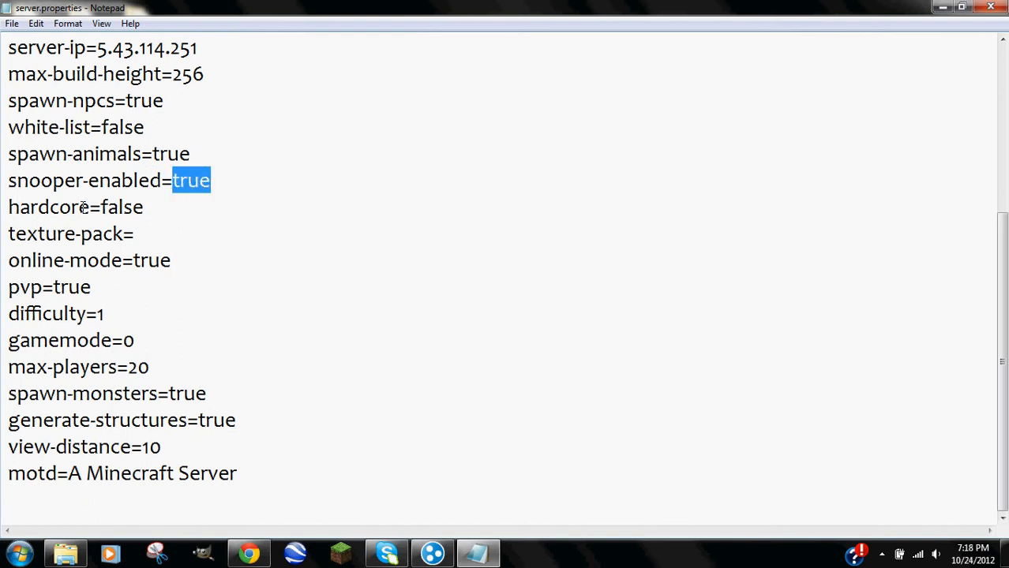
{"action": "left_click_drag", "start_coordinate": [101, 207], "coordinate": [133, 207]}
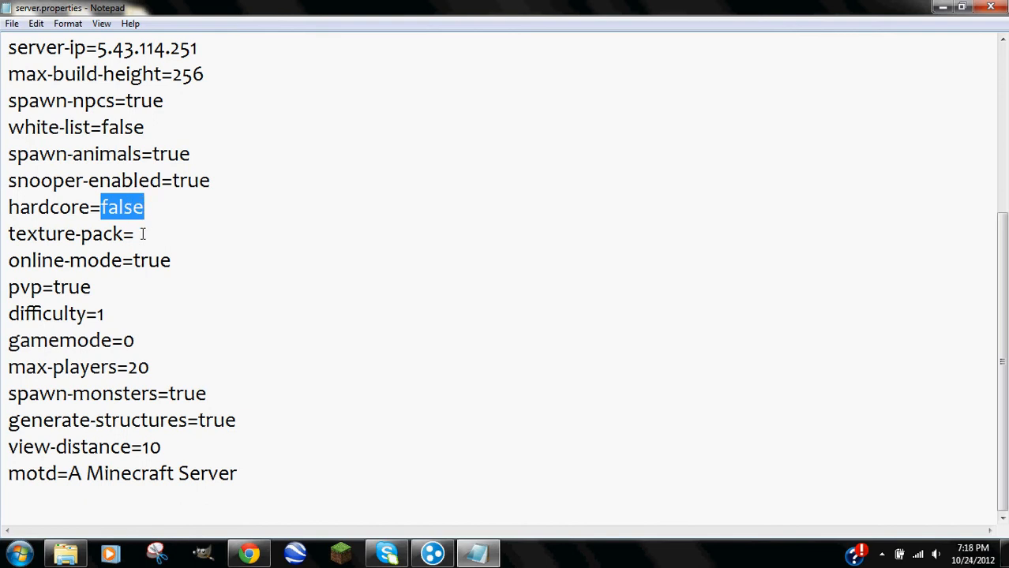
{"action": "left_click", "coordinate": [138, 234]}
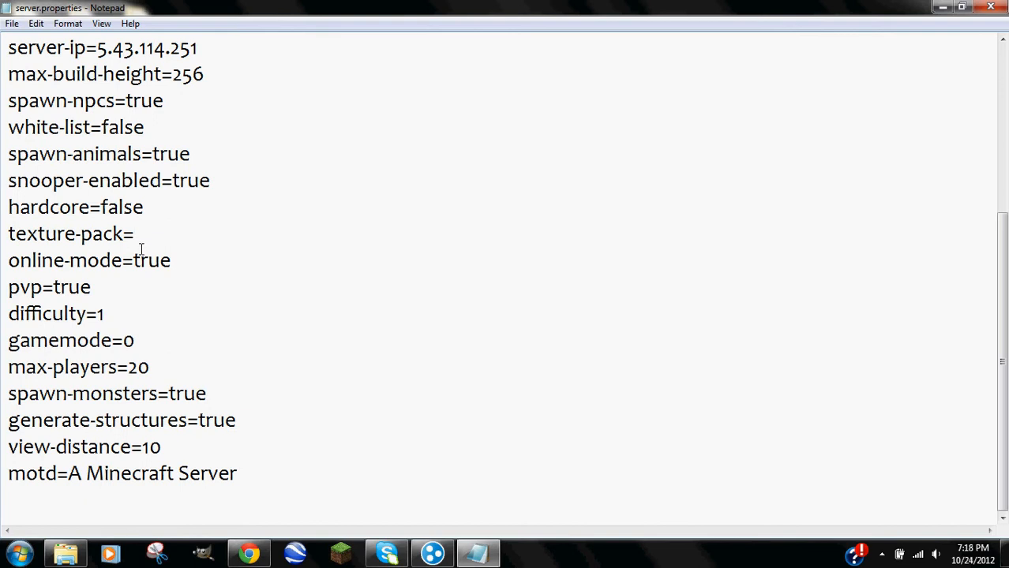
{"action": "left_click_drag", "start_coordinate": [136, 260], "coordinate": [180, 259]}
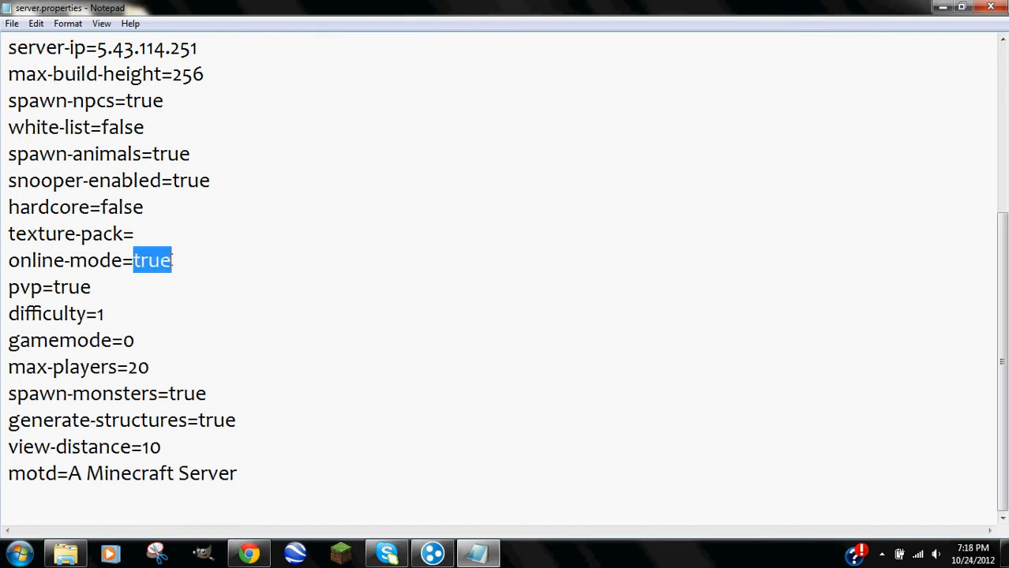
{"action": "left_click_drag", "start_coordinate": [91, 288], "coordinate": [52, 289]}
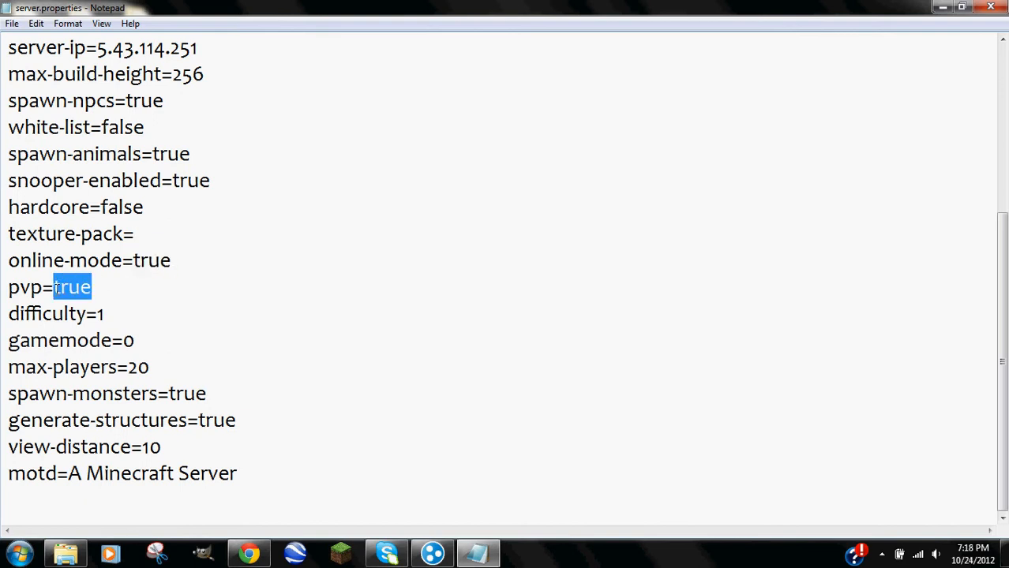
Try difficulty values 0, 1, 2 and 3, then leave difficulty at 1.
{"action": "double_click", "coordinate": [100, 315]}
{"action": "type", "text": "0"}
{"action": "key", "text": "BackSpace"}
{"action": "type", "text": "1"}
{"action": "key", "text": "BackSpace"}
{"action": "type", "text": "2"}
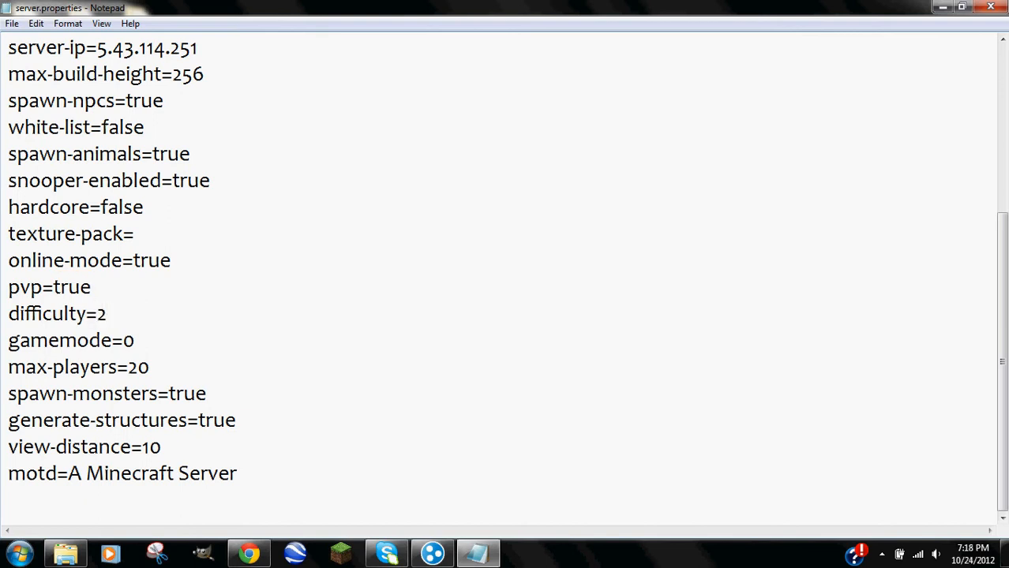
{"action": "key", "text": "BackSpace"}
{"action": "type", "text": "3"}
{"action": "key", "text": "BackSpace"}
{"action": "type", "text": "1"}
Leave gamemode at 0 and change max-players from 20 to 10.
{"action": "left_click_drag", "start_coordinate": [124, 340], "coordinate": [135, 341]}
{"action": "left_click", "coordinate": [124, 340]}
{"action": "left_click", "coordinate": [141, 343]}
{"action": "left_click_drag", "start_coordinate": [128, 367], "coordinate": [149, 367]}
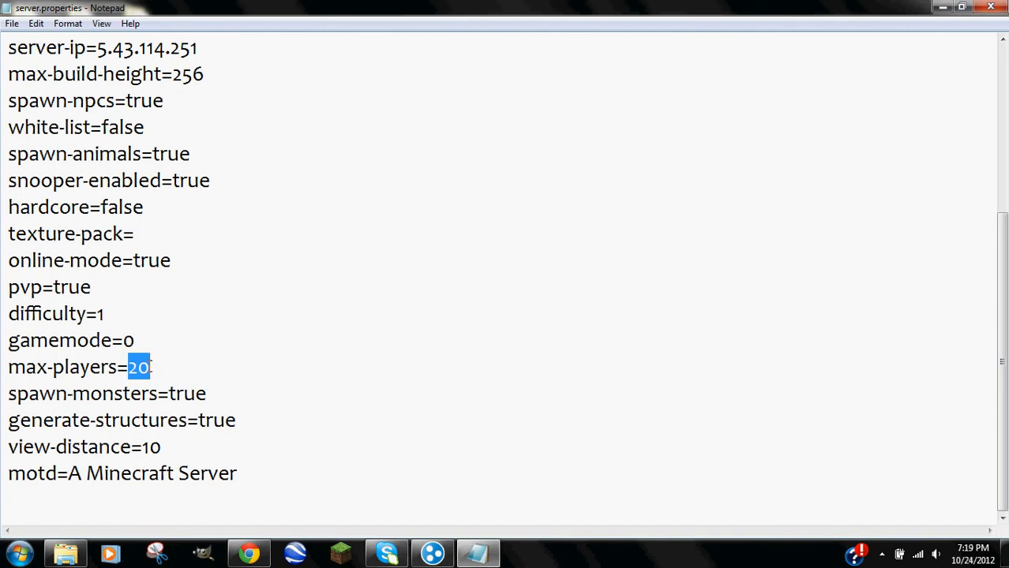
{"action": "type", "text": "10"}
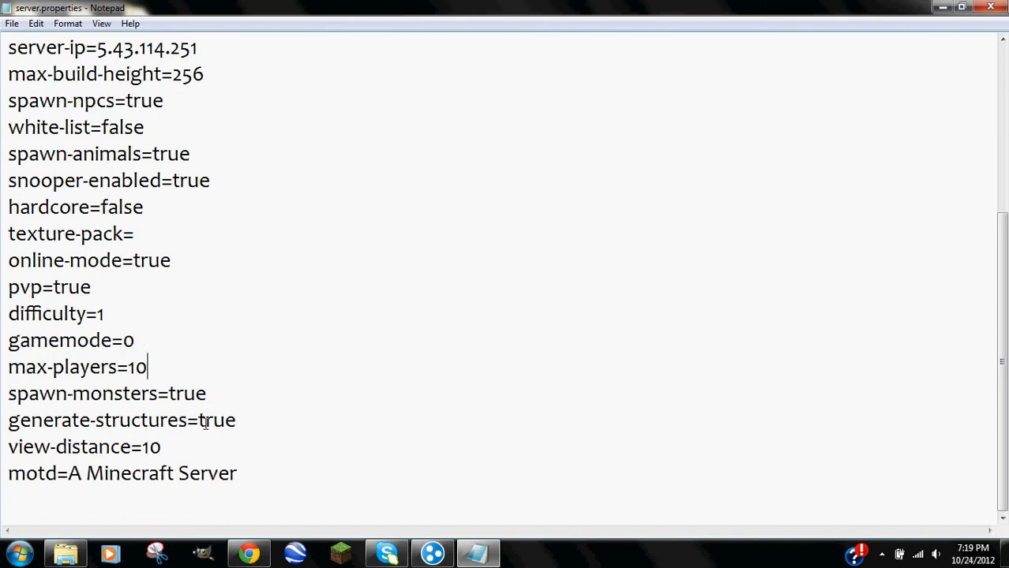
Change view-distance from 10 to 8, then select the motd text.
{"action": "left_click_drag", "start_coordinate": [199, 420], "coordinate": [273, 412]}
{"action": "left_click", "coordinate": [273, 412]}
{"action": "left_click_drag", "start_coordinate": [151, 446], "coordinate": [144, 448]}
{"action": "left_click", "coordinate": [161, 447]}
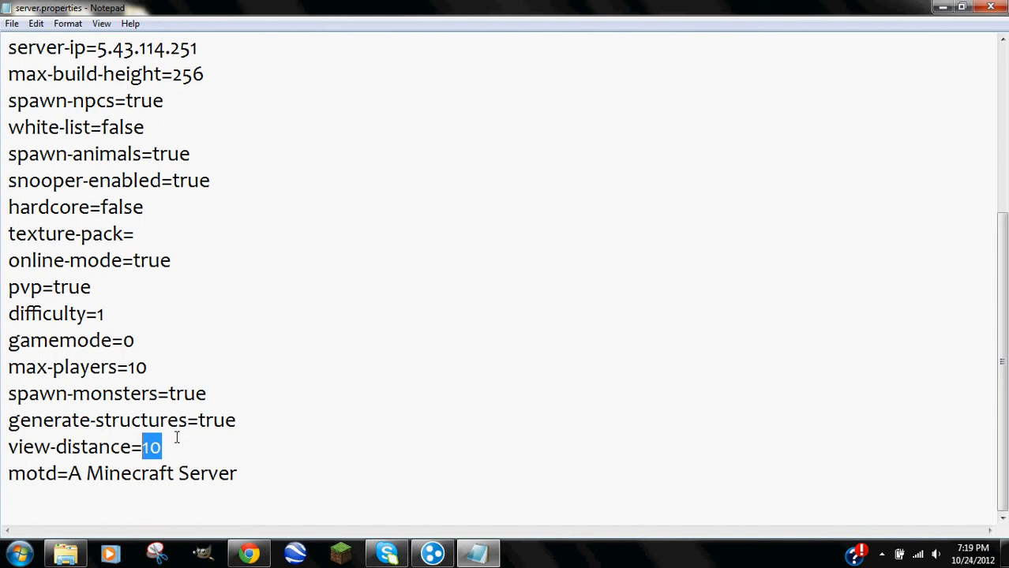
{"action": "type", "text": "8"}
{"action": "left_click_drag", "start_coordinate": [239, 474], "coordinate": [69, 474]}
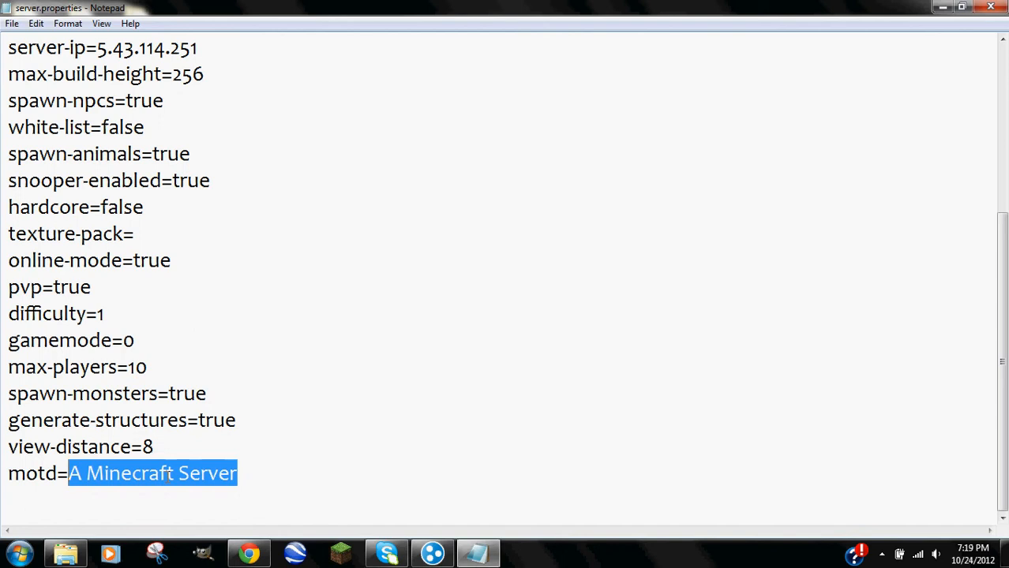
{"action": "left_click", "coordinate": [340, 553]}
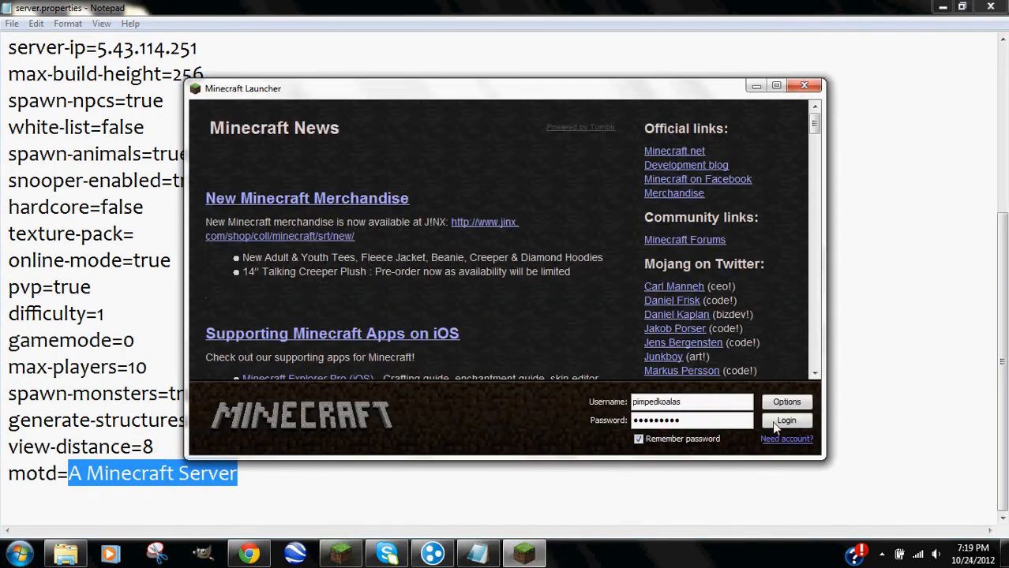
{"action": "left_click", "coordinate": [786, 421]}
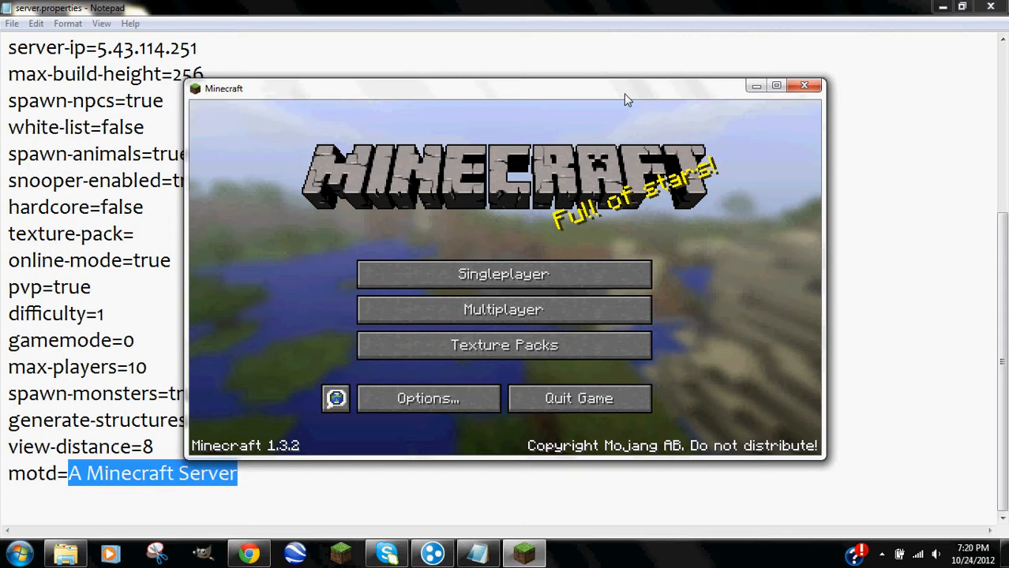
{"action": "left_click_drag", "start_coordinate": [624, 90], "coordinate": [636, 6]}
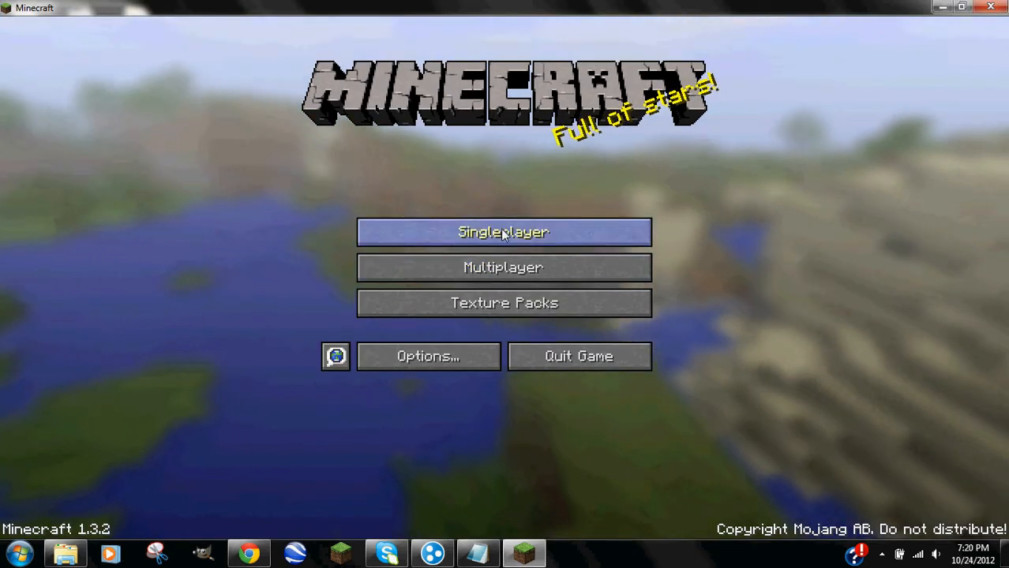
{"action": "left_click", "coordinate": [494, 307]}
{"action": "left_click", "coordinate": [611, 489]}
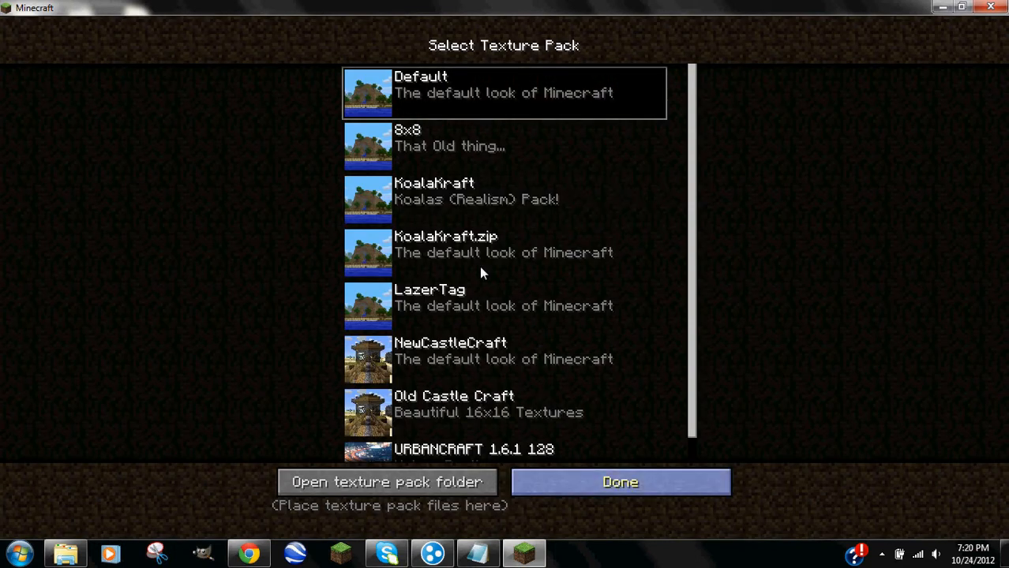
{"action": "left_click", "coordinate": [486, 269]}
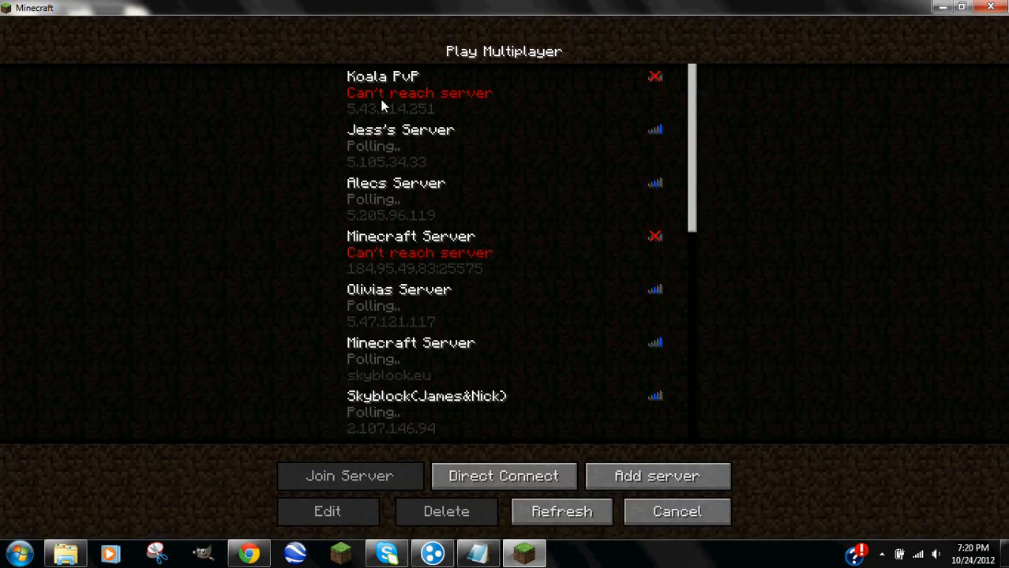
{"action": "scroll", "coordinate": [377, 158], "scroll_direction": "down", "scroll_amount": 3}
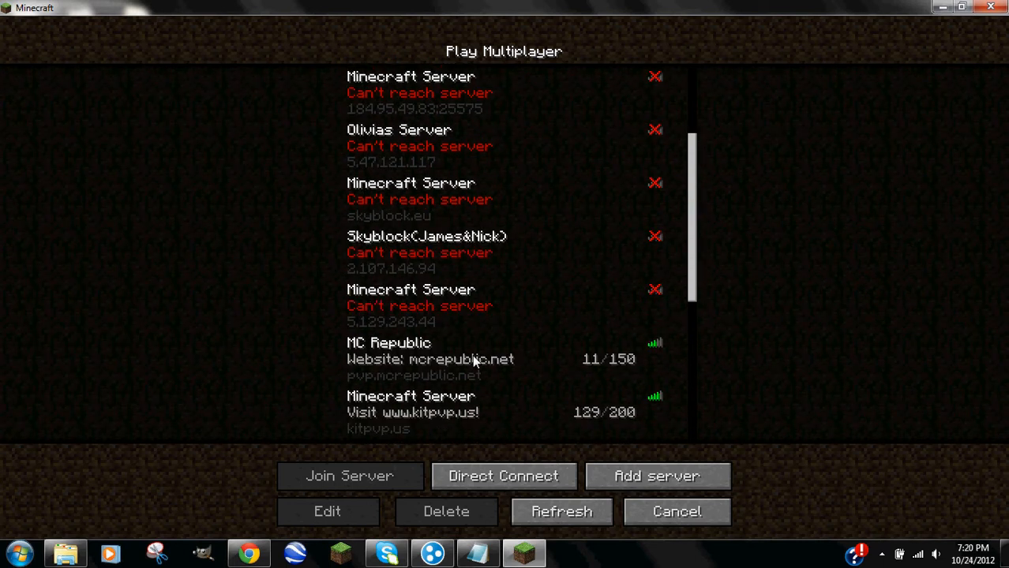
{"action": "scroll", "coordinate": [445, 393], "scroll_direction": "down", "scroll_amount": 1}
{"action": "scroll", "coordinate": [433, 401], "scroll_direction": "down", "scroll_amount": 2}
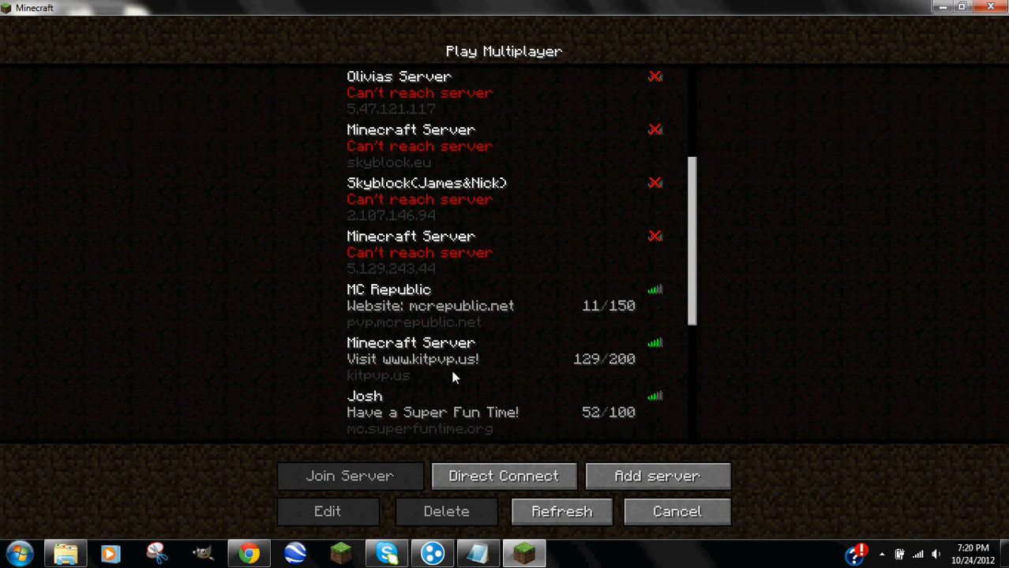
{"action": "scroll", "coordinate": [422, 395], "scroll_direction": "down", "scroll_amount": 1}
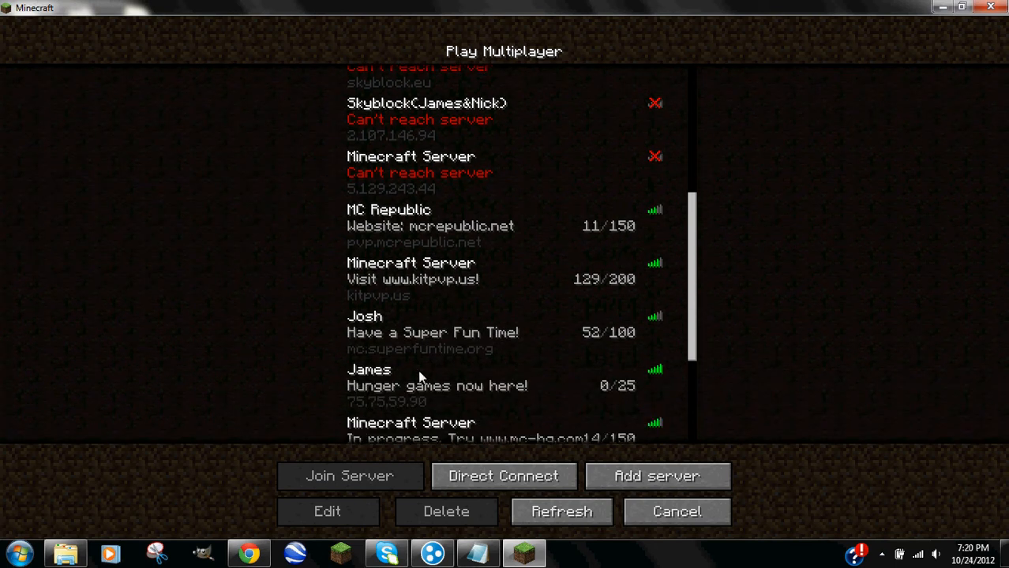
{"action": "scroll", "coordinate": [365, 401], "scroll_direction": "down", "scroll_amount": 1}
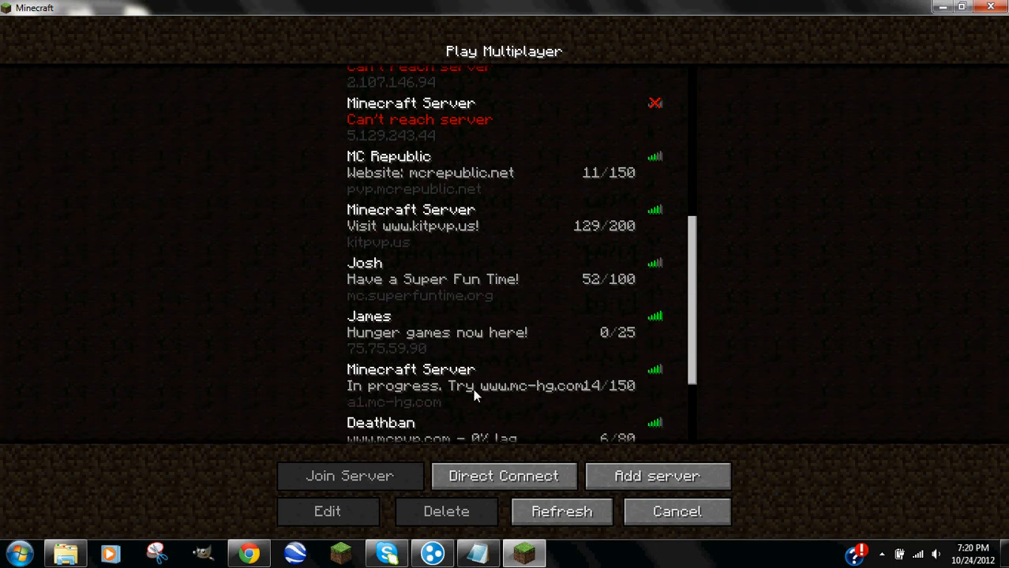
{"action": "scroll", "coordinate": [395, 403], "scroll_direction": "down", "scroll_amount": 1}
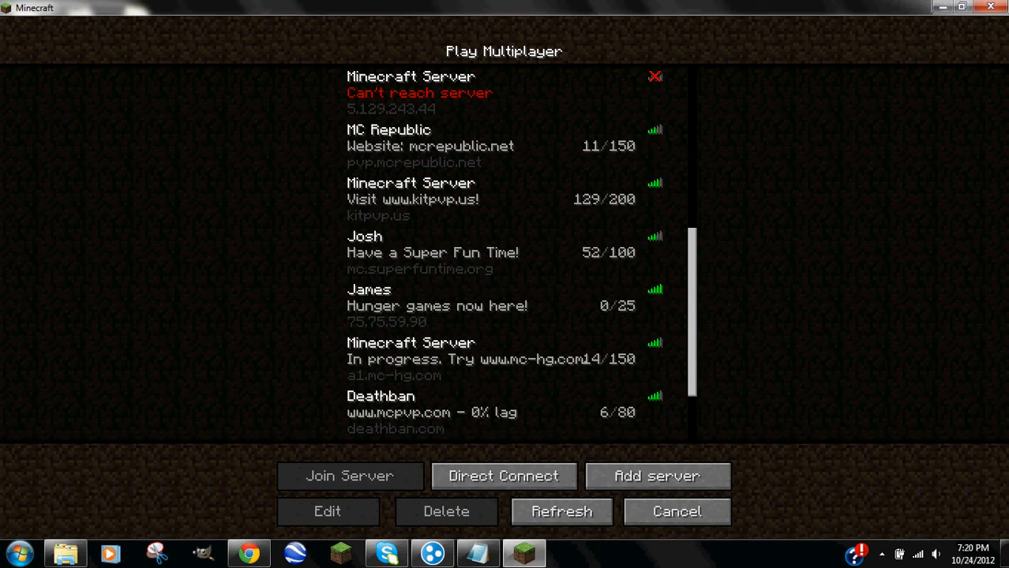
{"action": "left_click", "coordinate": [999, 8]}
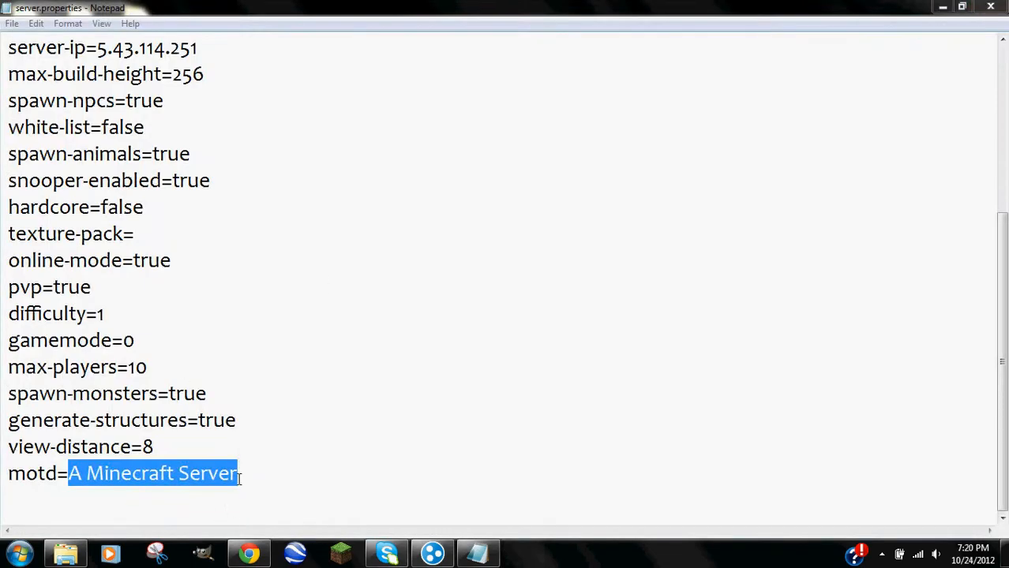
Replace the motd value with 'Hi Youtube!!'.
{"action": "key", "text": "super"}
{"action": "key", "text": "super"}
{"action": "left_click_drag", "start_coordinate": [241, 480], "coordinate": [176, 474]}
{"action": "left_click", "coordinate": [67, 477]}
{"action": "key", "text": "shift+End"}
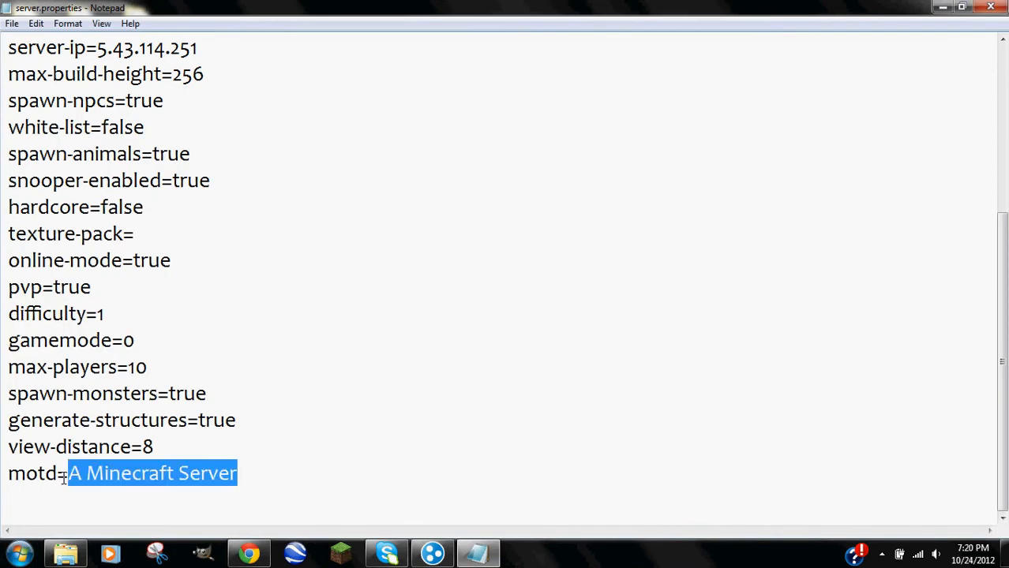
{"action": "type", "text": "Hi Youtube"}
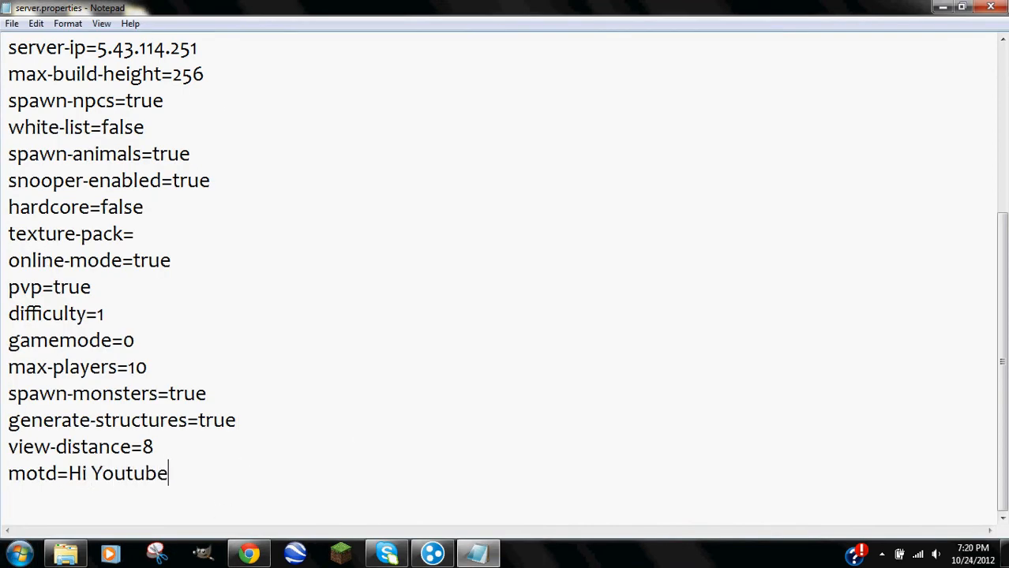
{"action": "type", "text": "!!"}
Save server.properties, close Notepad, and recentre the Youtubes Server folder window.
{"action": "left_click", "coordinate": [12, 24]}
{"action": "left_click", "coordinate": [35, 72]}
{"action": "left_click", "coordinate": [991, 7]}
{"action": "left_click_drag", "start_coordinate": [604, 25], "coordinate": [476, 41]}
{"action": "left_click", "coordinate": [469, 228]}
{"action": "left_click", "coordinate": [466, 229], "text": "ctrl"}
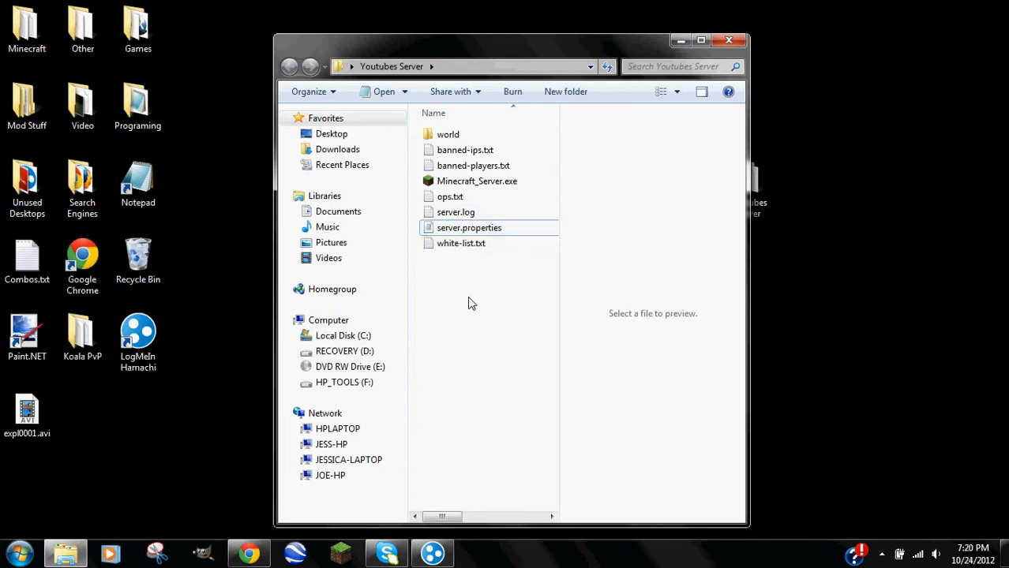
Open ops.txt maximized, enter the player's username as operator, then save and close it.
{"action": "double_click", "coordinate": [450, 197]}
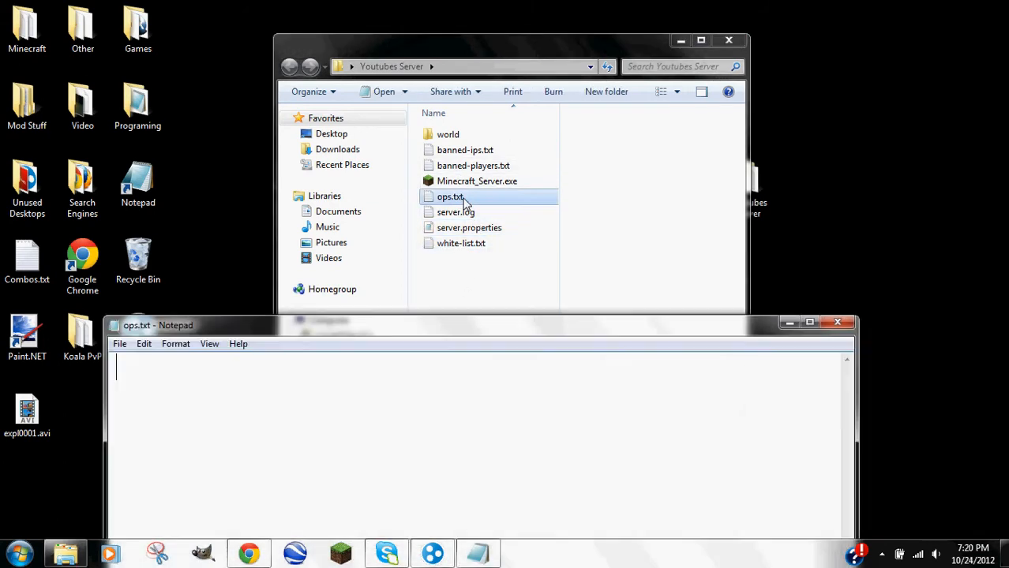
{"action": "left_click_drag", "start_coordinate": [423, 322], "coordinate": [423, 22]}
{"action": "double_click", "coordinate": [422, 22]}
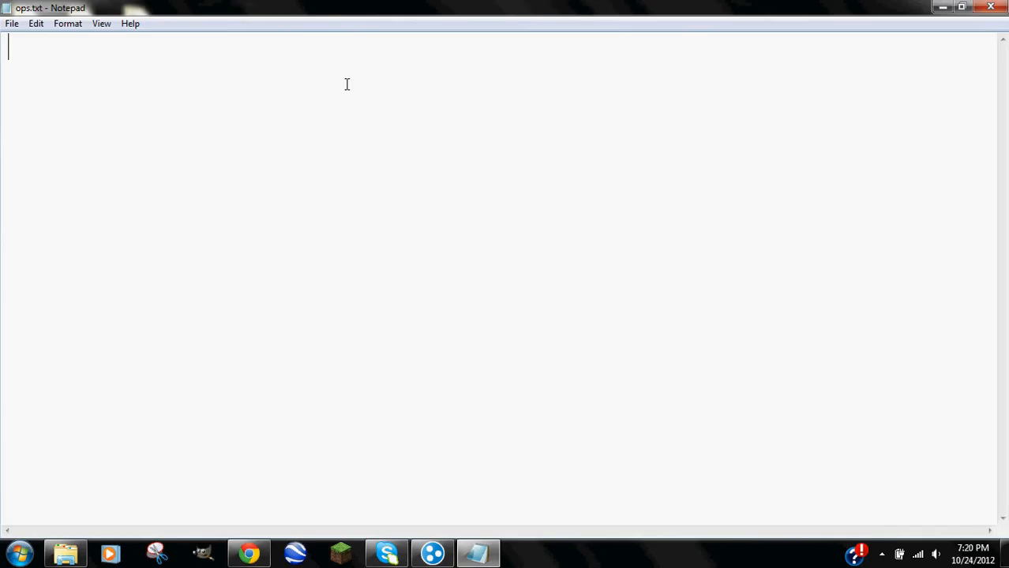
{"action": "type", "text": "PimpedKoalas"}
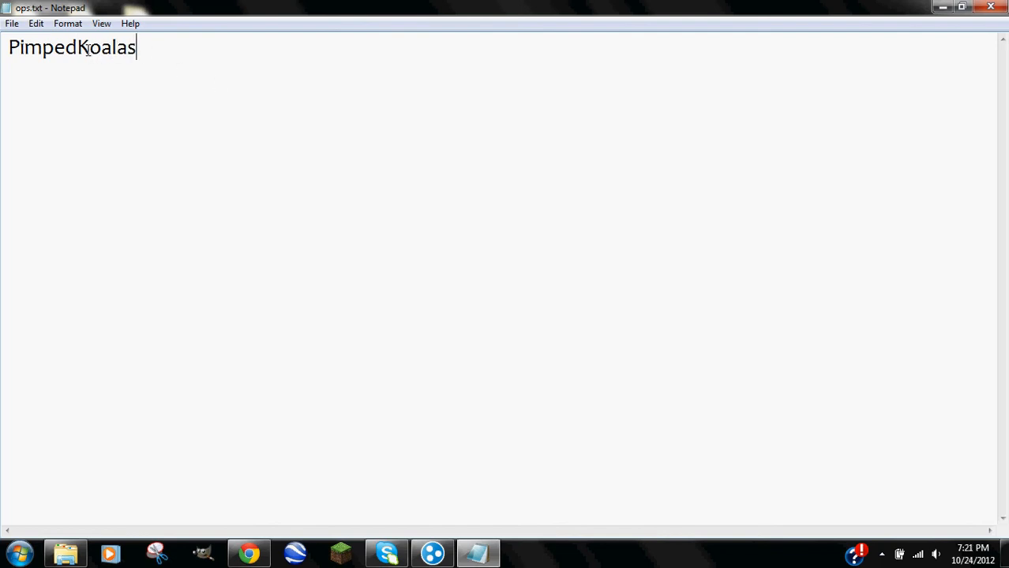
{"action": "left_click", "coordinate": [11, 23]}
{"action": "left_click", "coordinate": [48, 74]}
{"action": "left_click", "coordinate": [991, 7]}
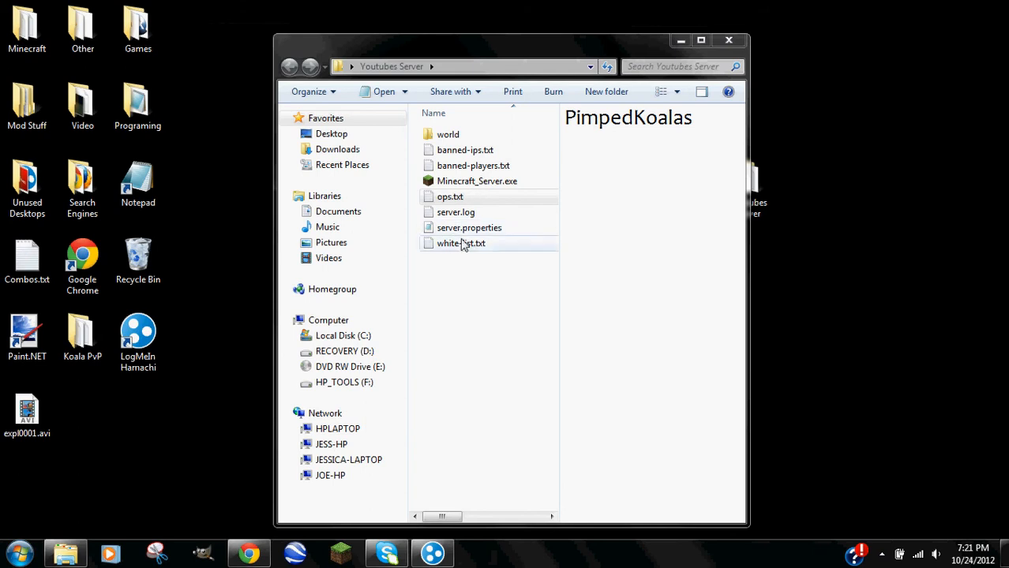
Open white-list.txt and type three player usernames on separate lines.
{"action": "left_click", "coordinate": [462, 246]}
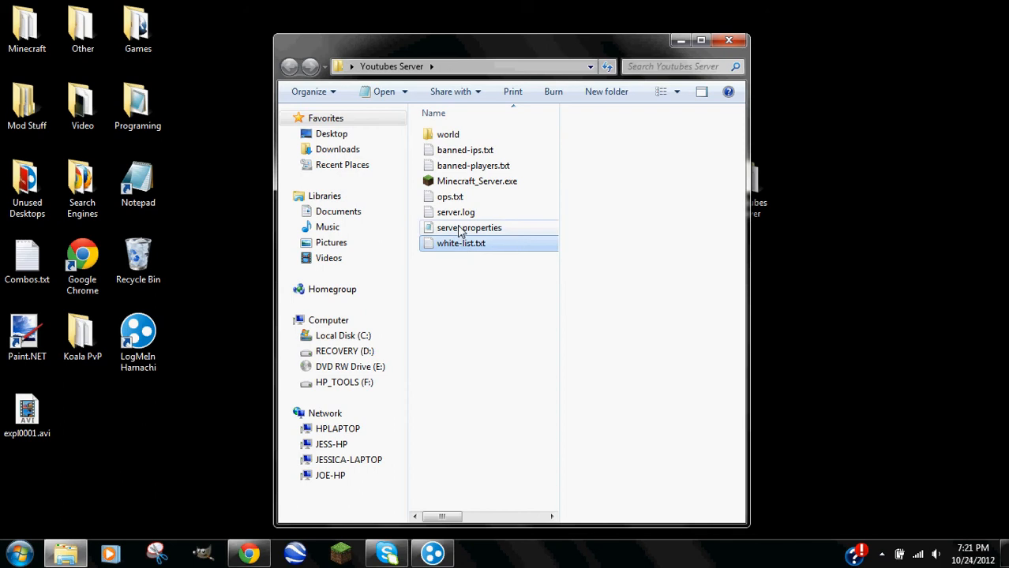
{"action": "double_click", "coordinate": [462, 243]}
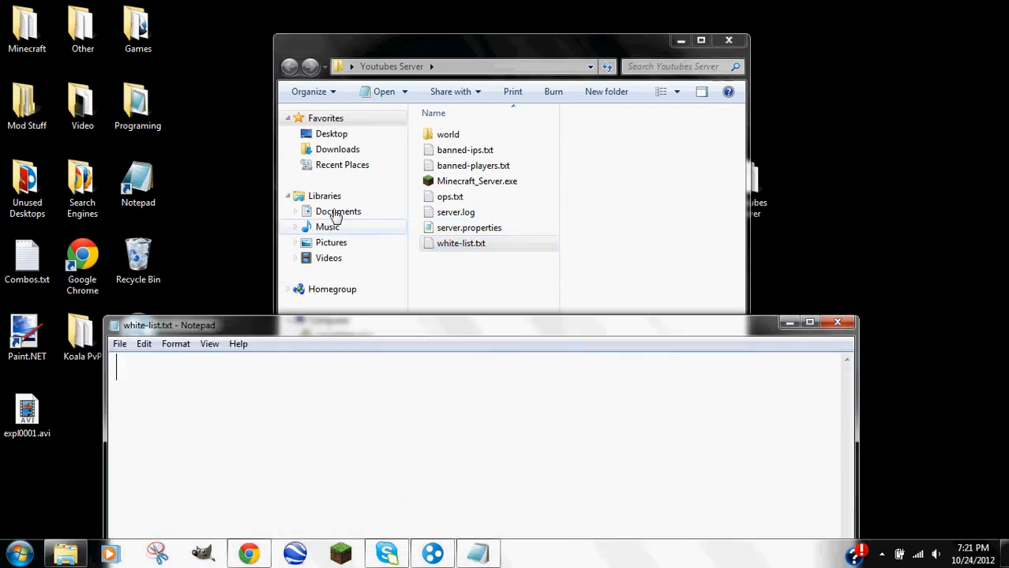
{"action": "left_click_drag", "start_coordinate": [335, 350], "coordinate": [337, 8]}
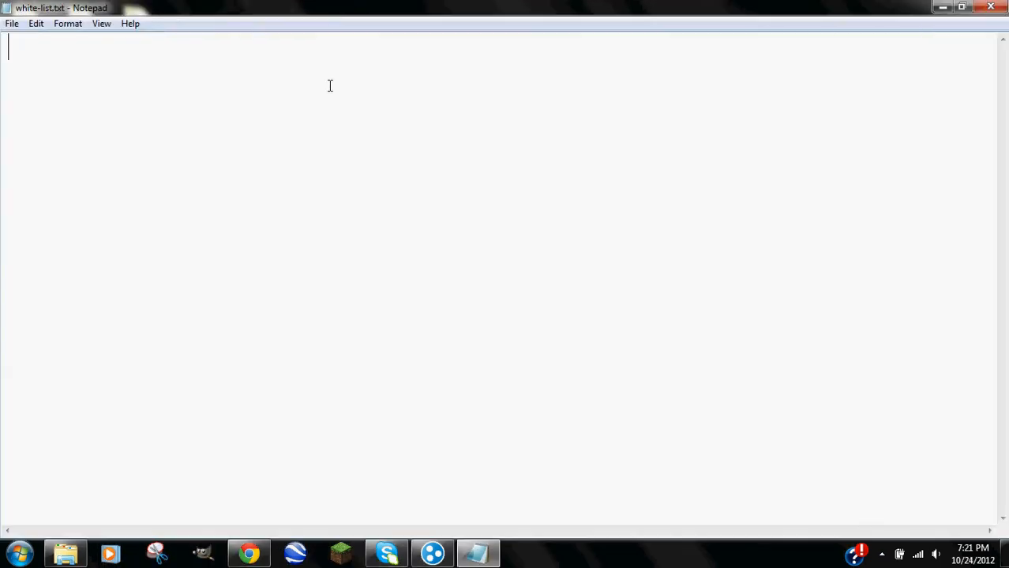
{"action": "type", "text": "PimpedKoalas"}
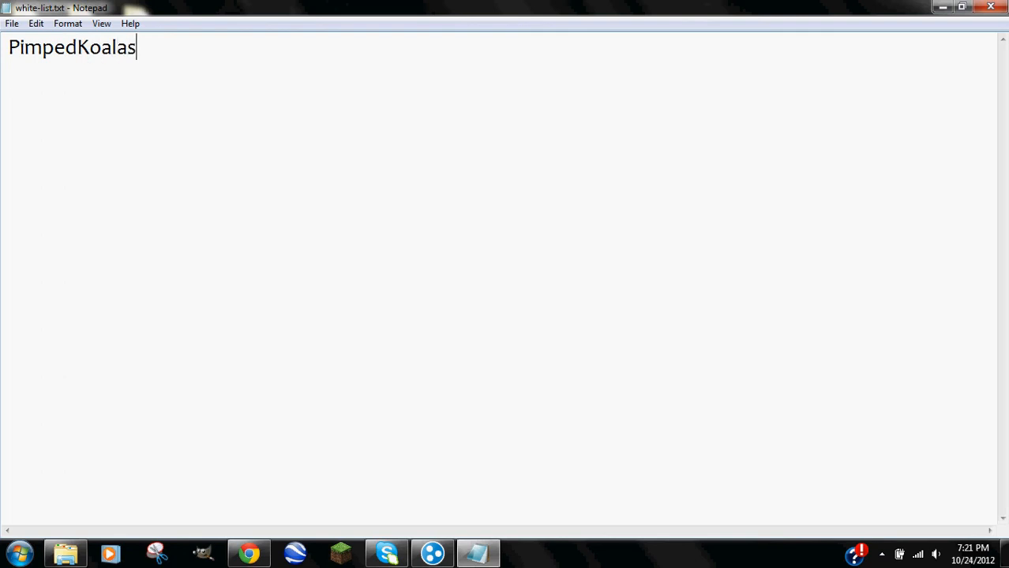
{"action": "key", "text": "Return"}
{"action": "type", "text": "crackpoteId"}
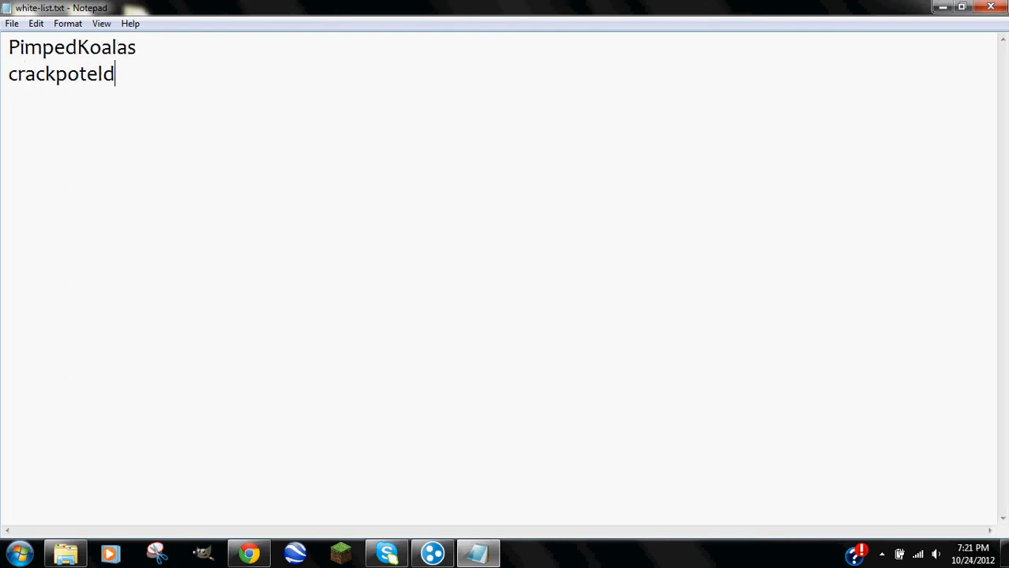
{"action": "key", "text": "BackSpace"}
{"action": "type", "text": "f315"}
{"action": "key", "text": "Return"}
{"action": "type", "text": "th"}
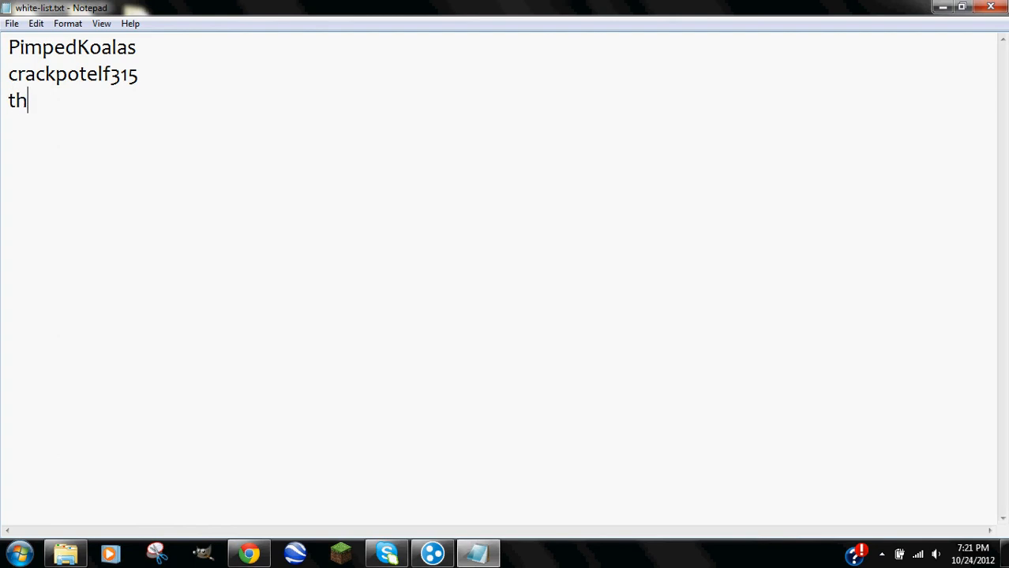
{"action": "type", "text": "epigthatpooped"}
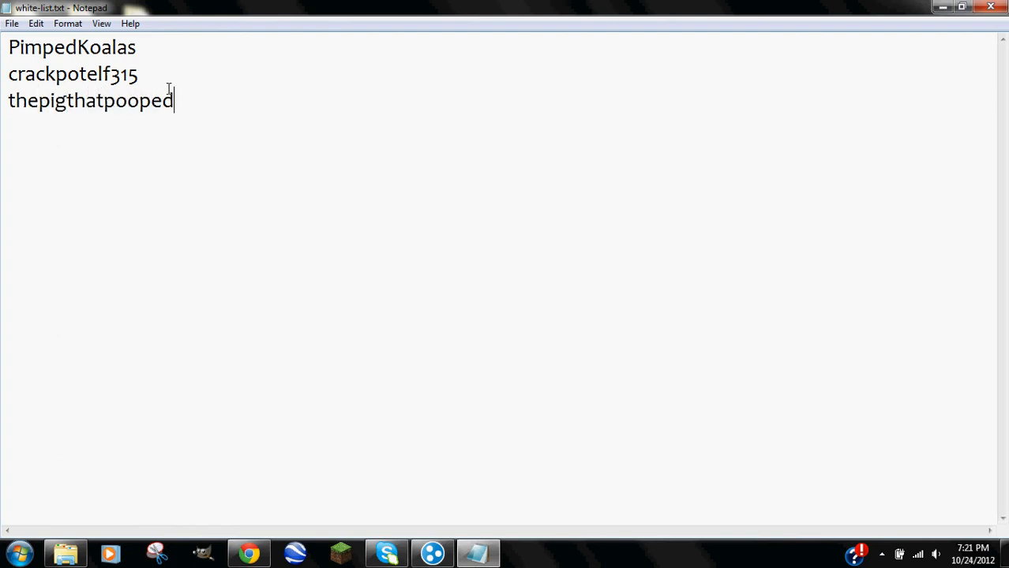
Close white-list.txt with Don't Save and select server.properties.
{"action": "left_click", "coordinate": [991, 7]}
{"action": "left_click", "coordinate": [534, 293]}
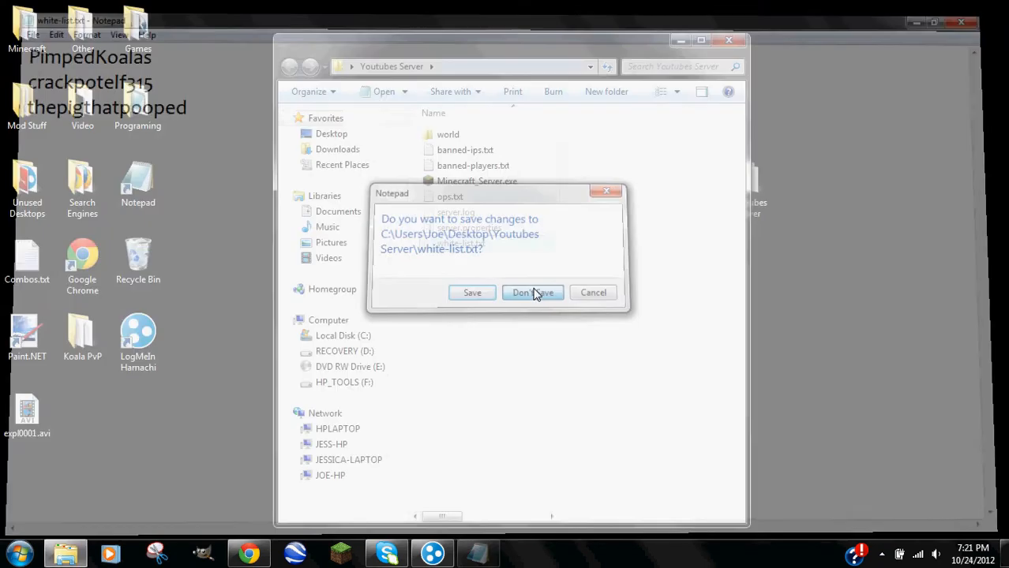
{"action": "left_click", "coordinate": [452, 231]}
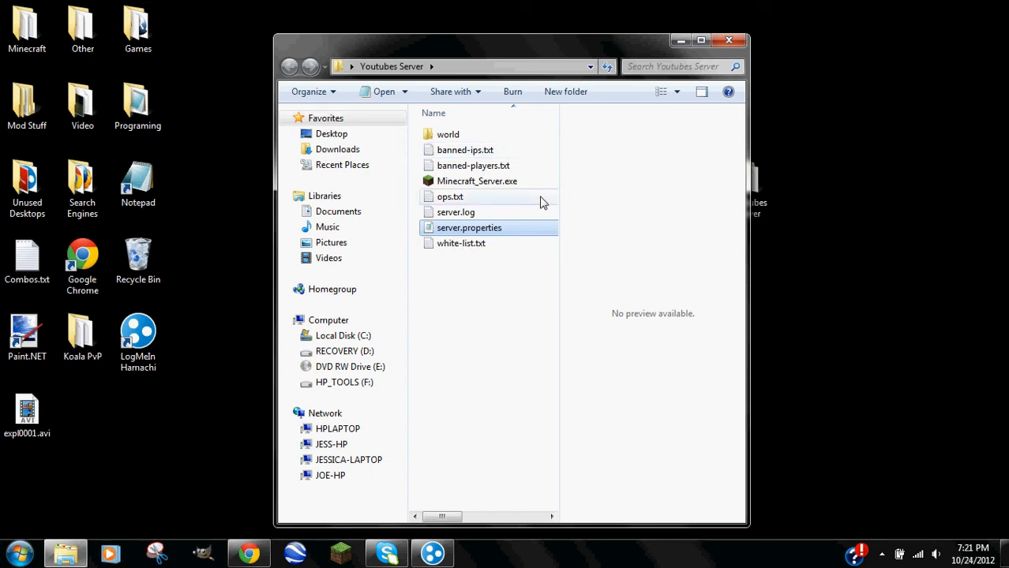
{"action": "double_click", "coordinate": [465, 157]}
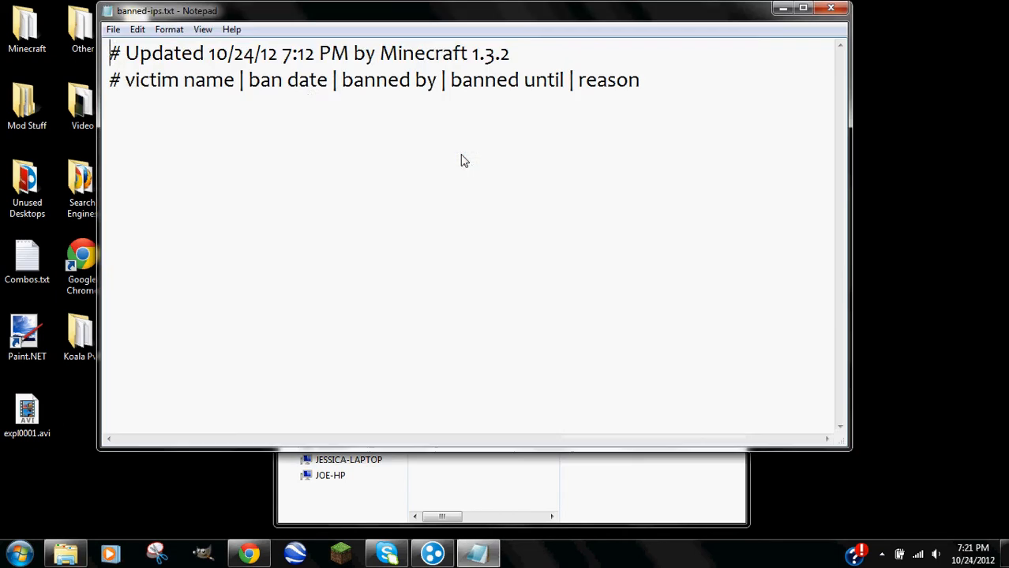
{"action": "left_click", "coordinate": [840, 14]}
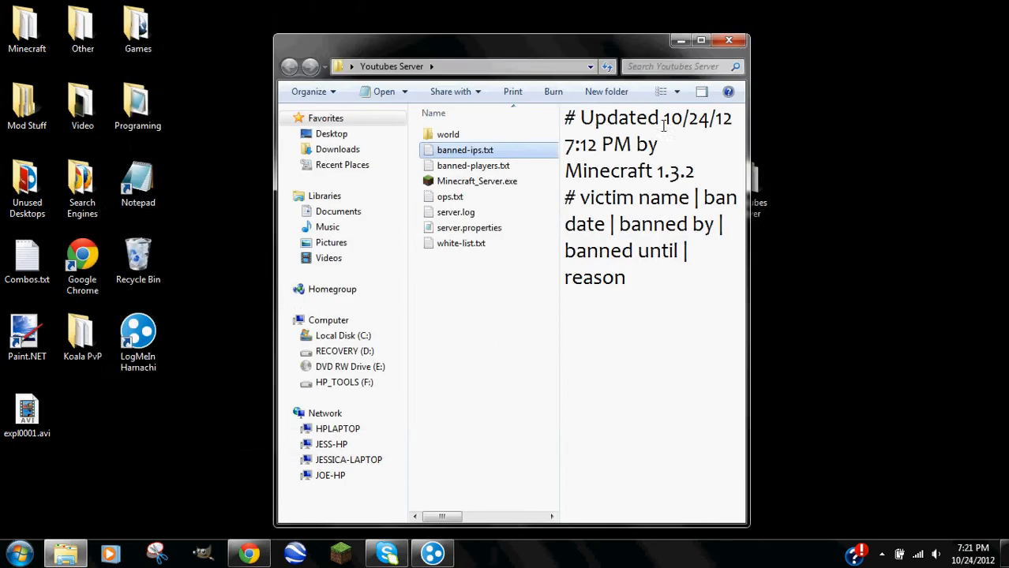
{"action": "double_click", "coordinate": [477, 160]}
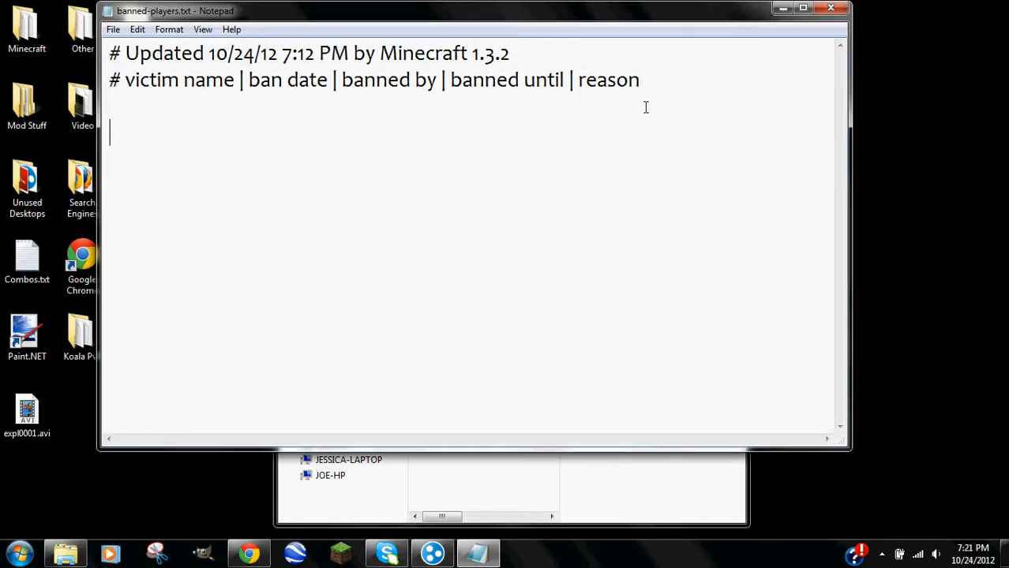
{"action": "left_click", "coordinate": [169, 104]}
{"action": "left_click", "coordinate": [140, 119]}
{"action": "left_click", "coordinate": [831, 8]}
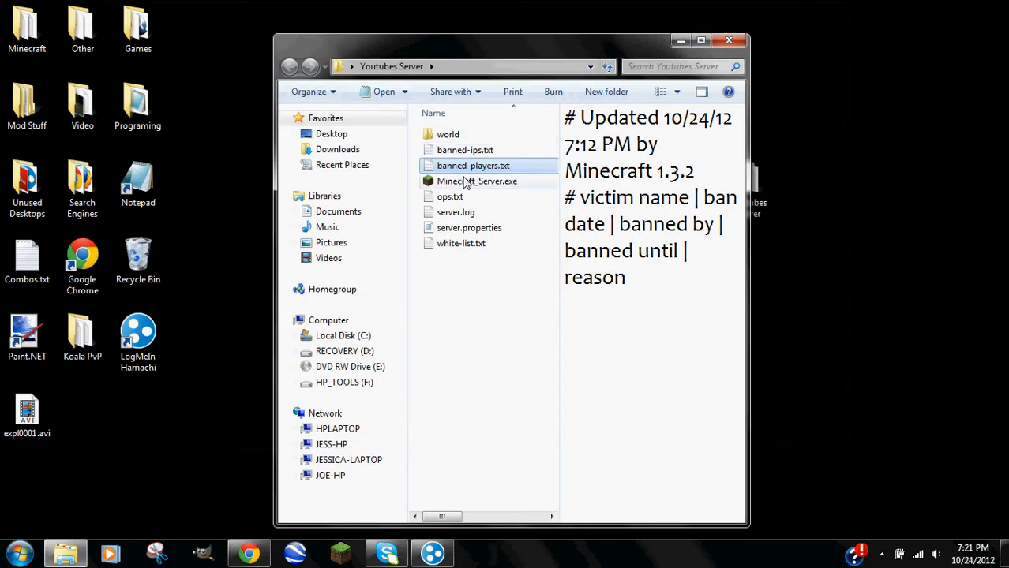
{"action": "left_click", "coordinate": [634, 341]}
{"action": "left_click", "coordinate": [480, 335]}
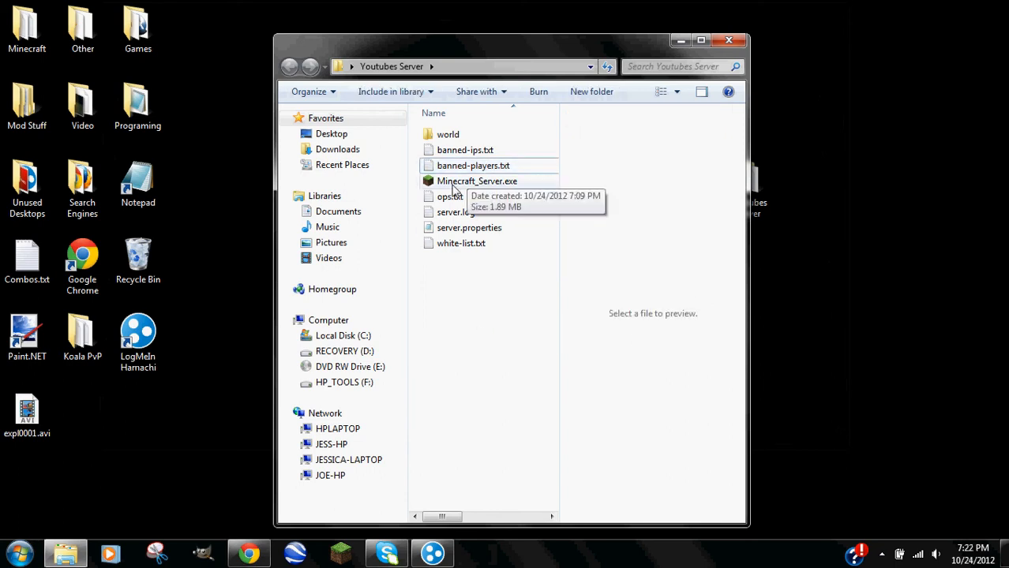
Launch Minecraft_Server.exe past the security warning, then stop it from the console.
{"action": "double_click", "coordinate": [454, 186]}
{"action": "left_click", "coordinate": [543, 292]}
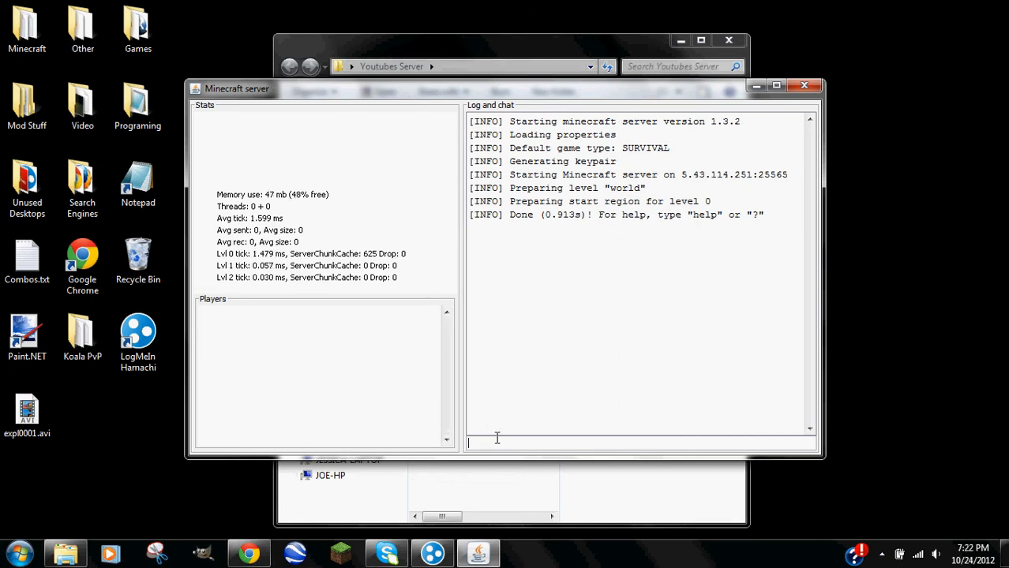
{"action": "type", "text": "op"}
{"action": "key", "text": "Return"}
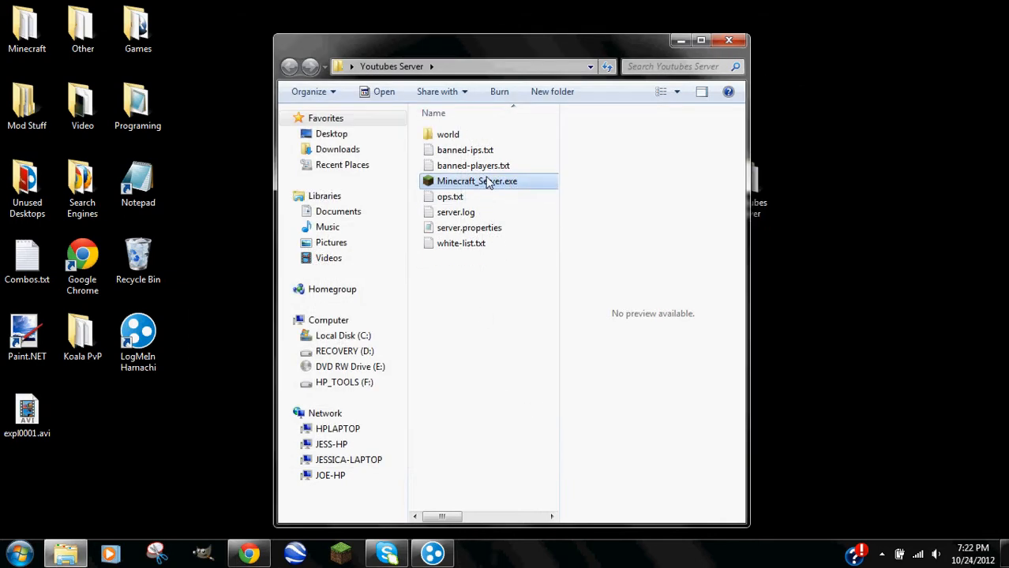
Relaunch Minecraft_Server.exe on 5.43.114.251:25565 and bring up the Minecraft Launcher.
{"action": "double_click", "coordinate": [487, 182]}
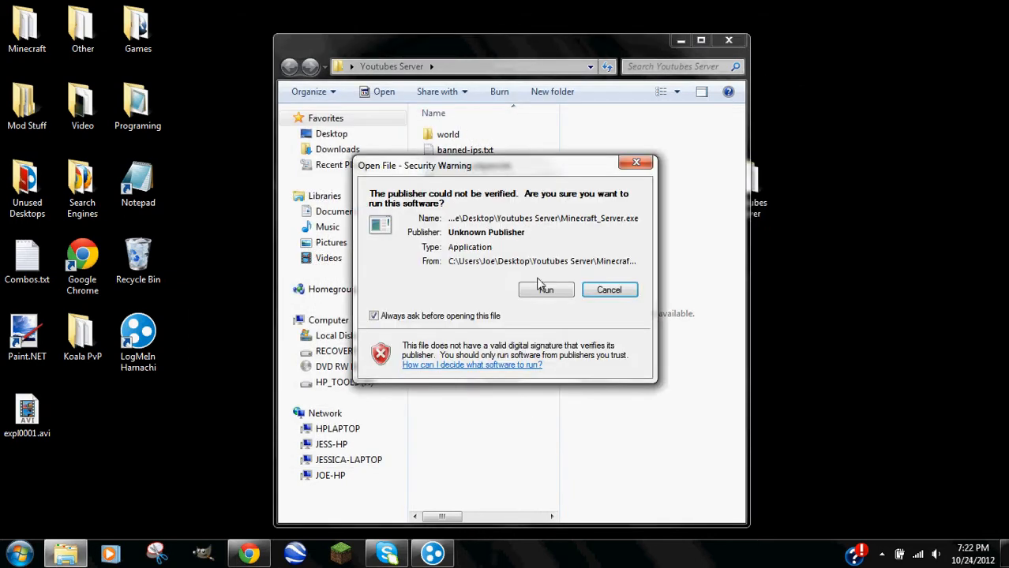
{"action": "left_click", "coordinate": [545, 287]}
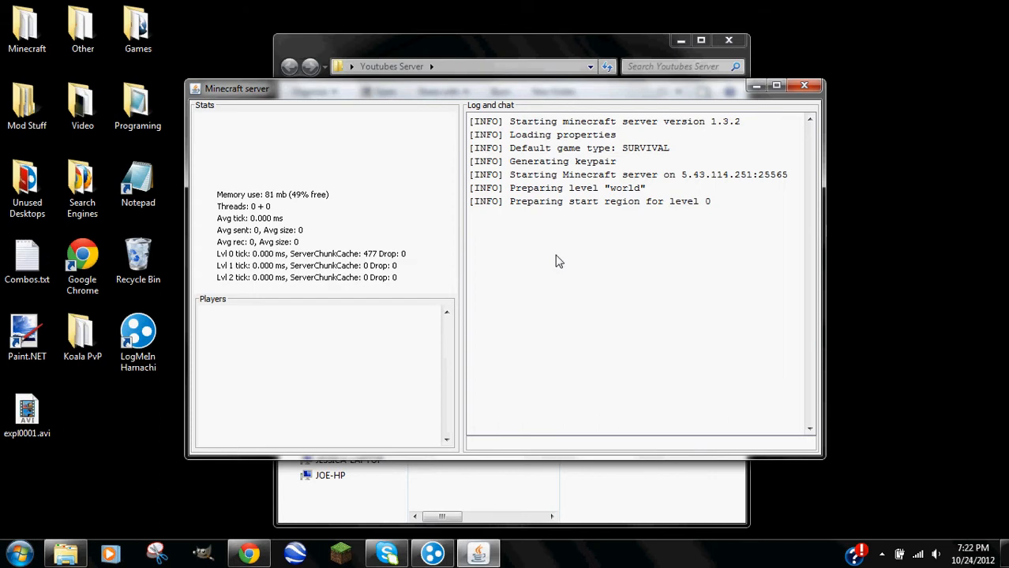
{"action": "left_click", "coordinate": [341, 555]}
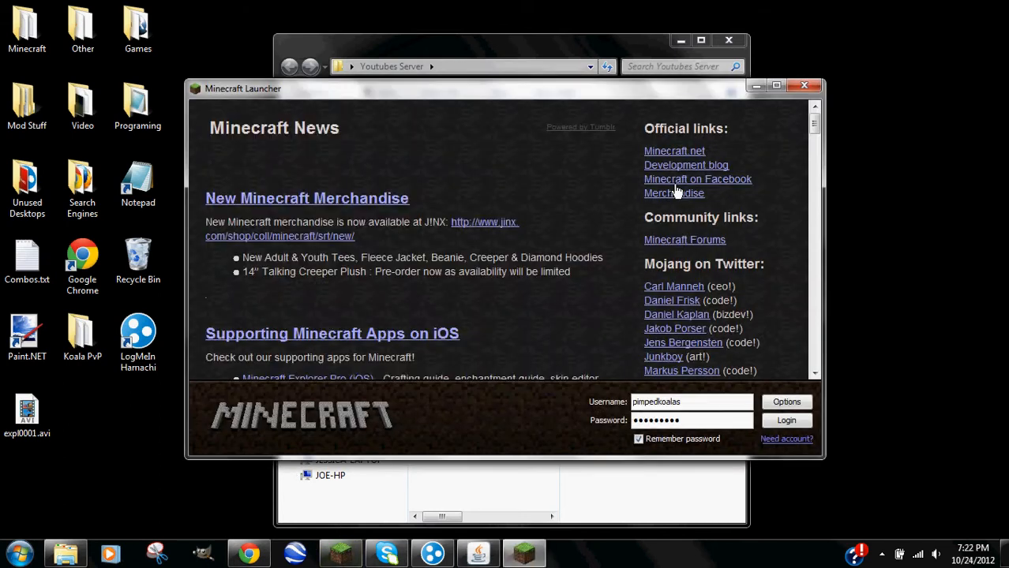
Maximize the launcher, log in, open Multiplayer, and join the Koala PvP server.
{"action": "double_click", "coordinate": [668, 95]}
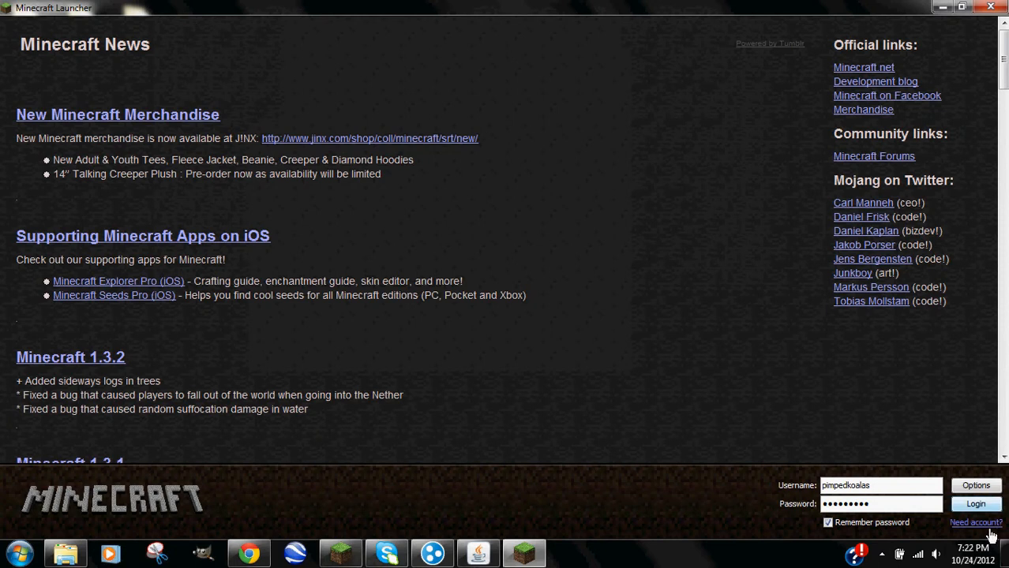
{"action": "left_click", "coordinate": [966, 504]}
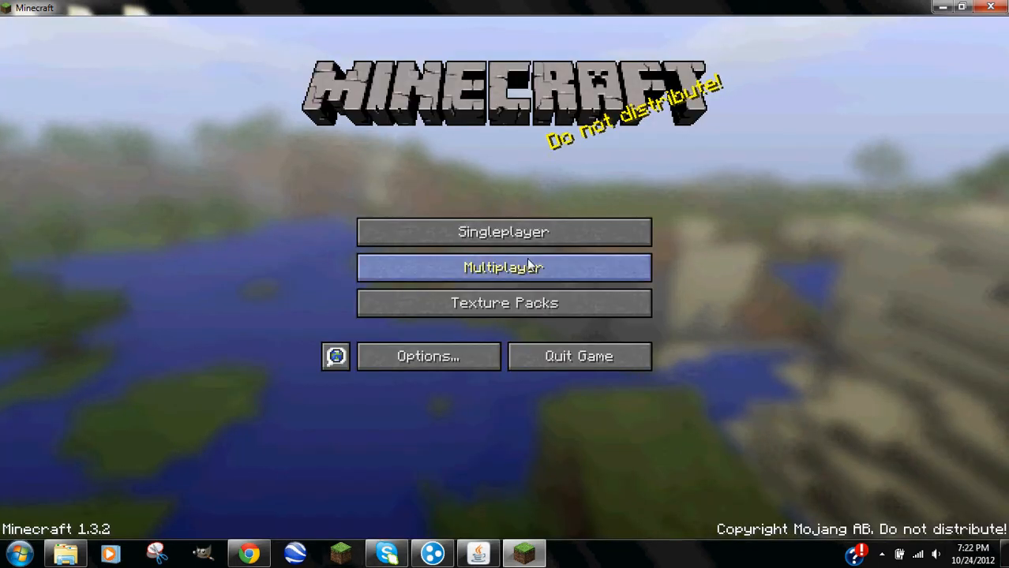
{"action": "left_click", "coordinate": [526, 269]}
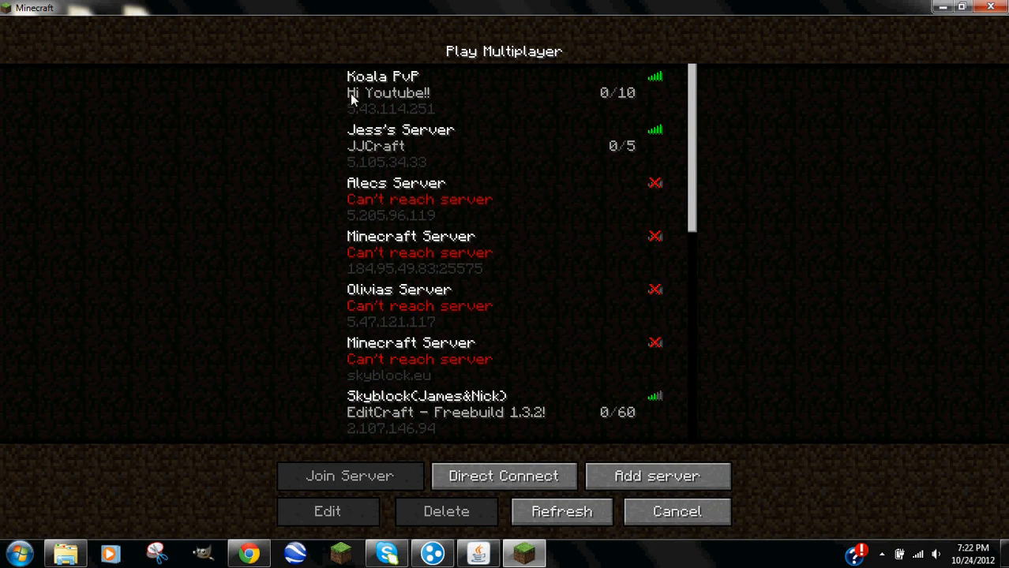
{"action": "mouse_move", "coordinate": [657, 80]}
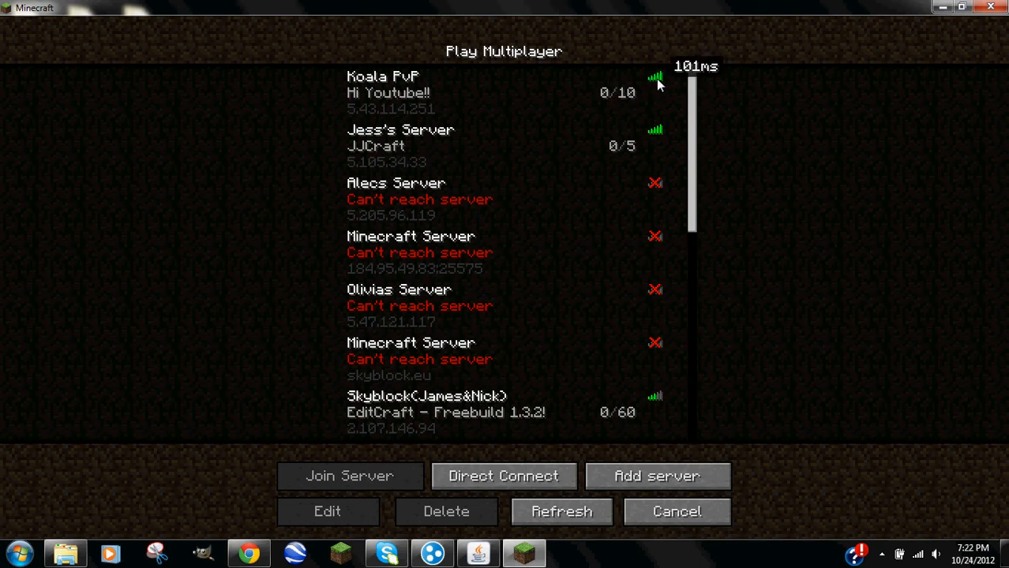
{"action": "left_click", "coordinate": [429, 112]}
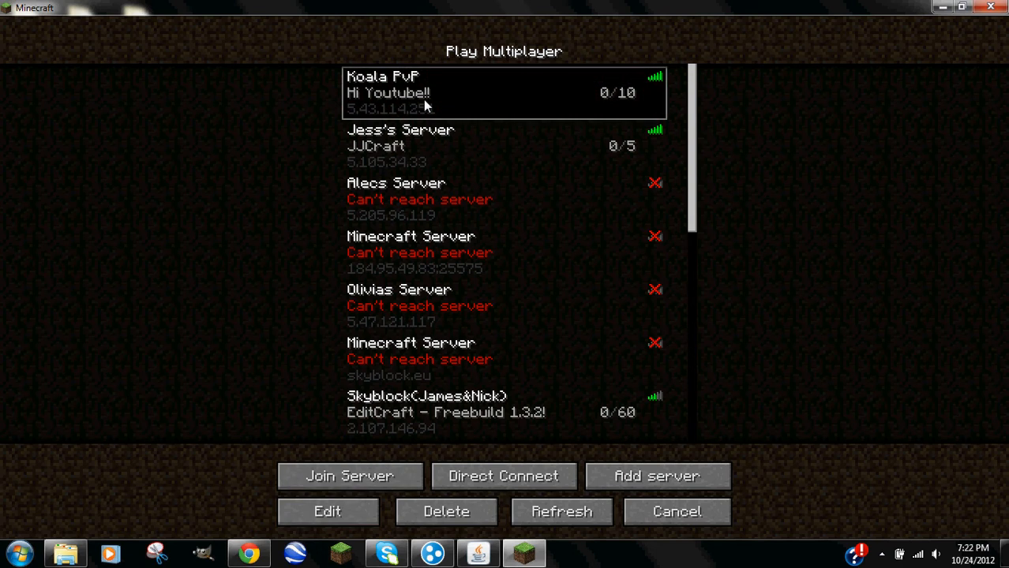
{"action": "left_click", "coordinate": [349, 483]}
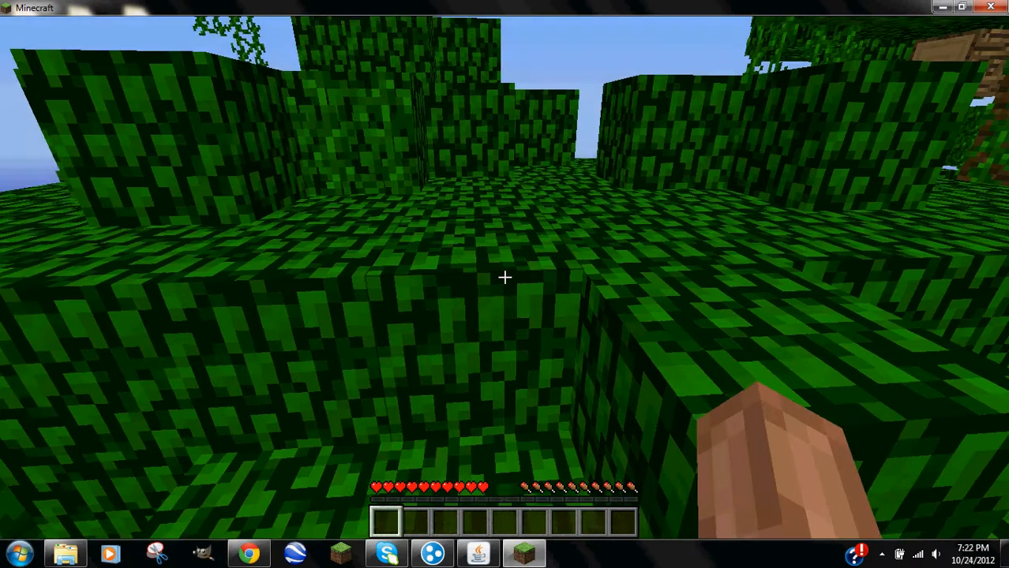
Walk across the jungle canopy, then fly out over the ocean to the grassy island.
{"action": "key", "text": "w"}
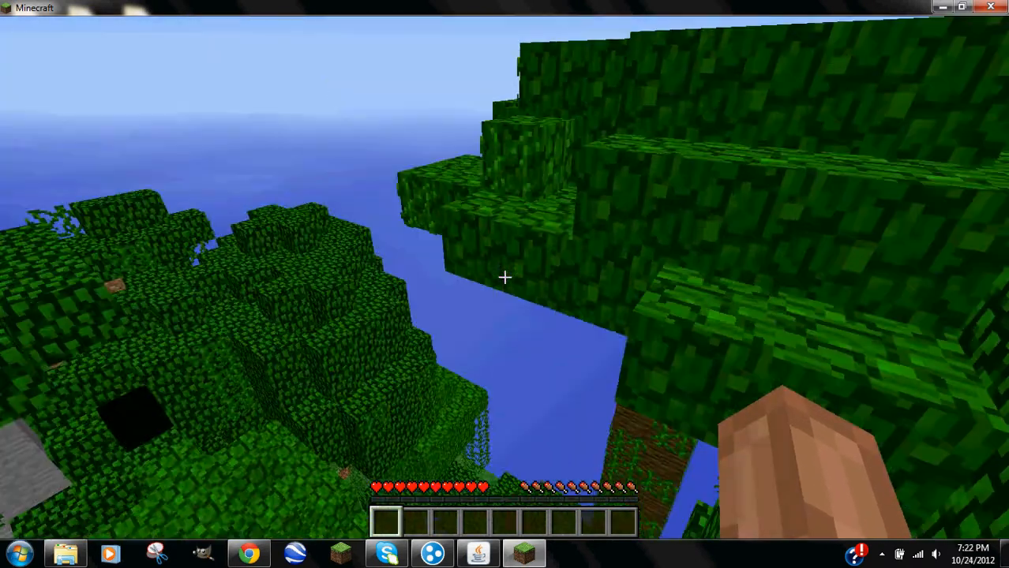
{"action": "mouse_move", "coordinate": [505, 277]}
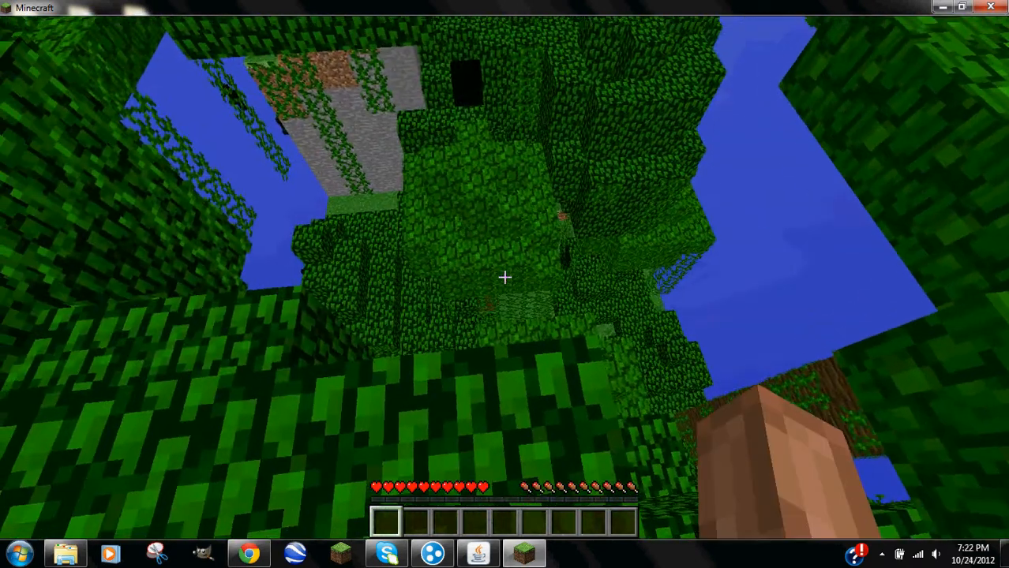
{"action": "key", "text": "w"}
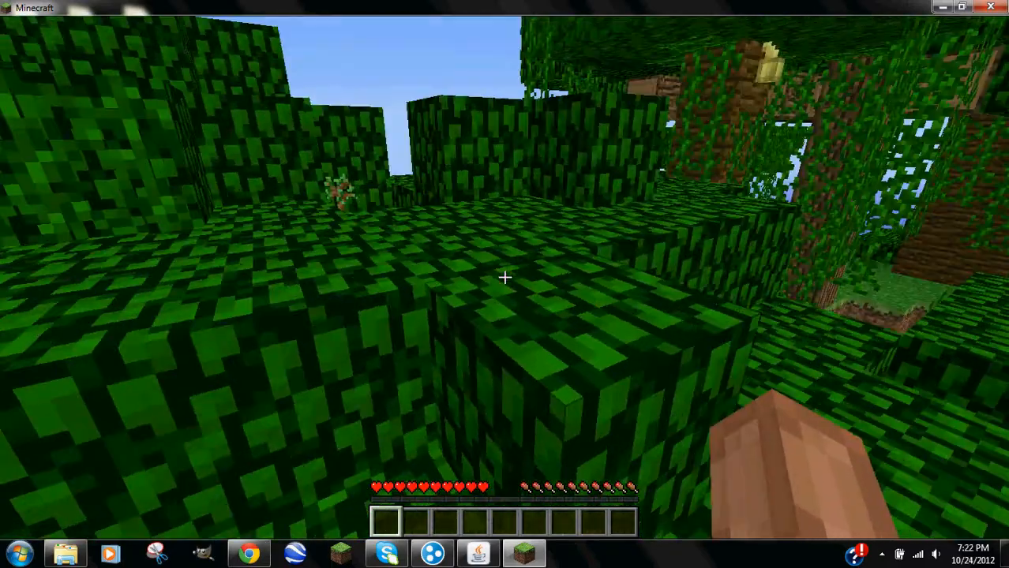
{"action": "key", "text": "w"}
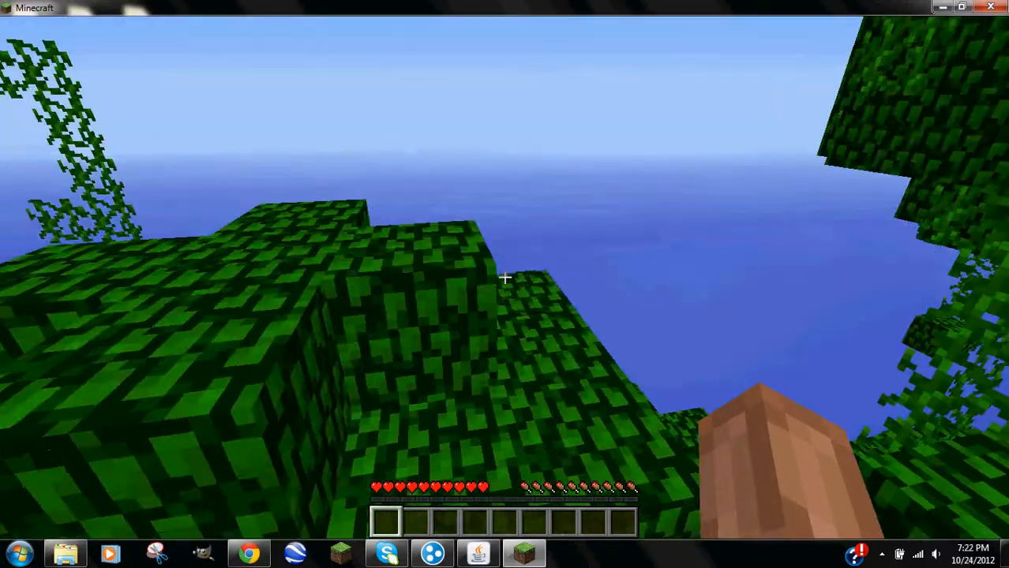
{"action": "key", "text": "w"}
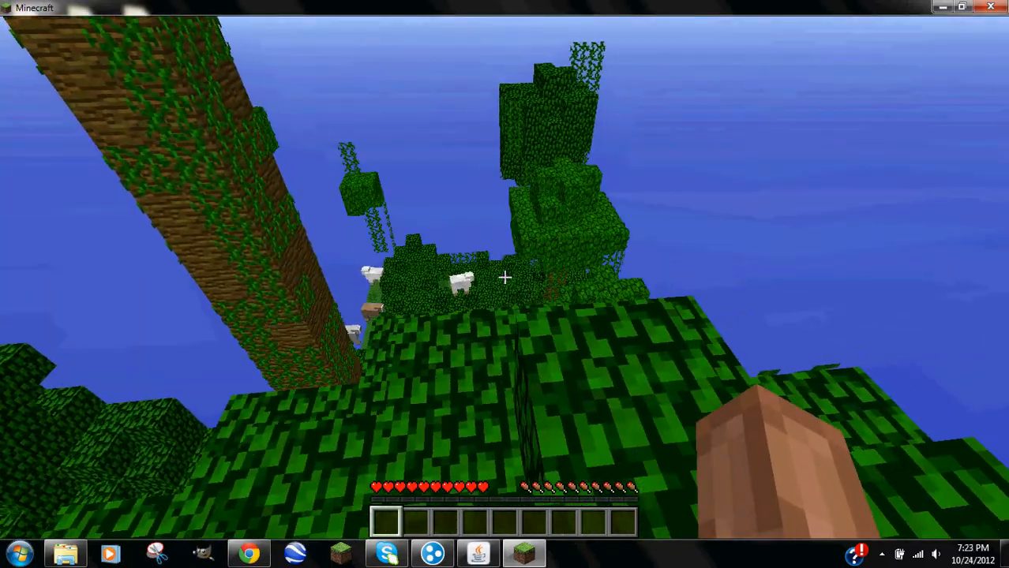
{"action": "key", "text": "w"}
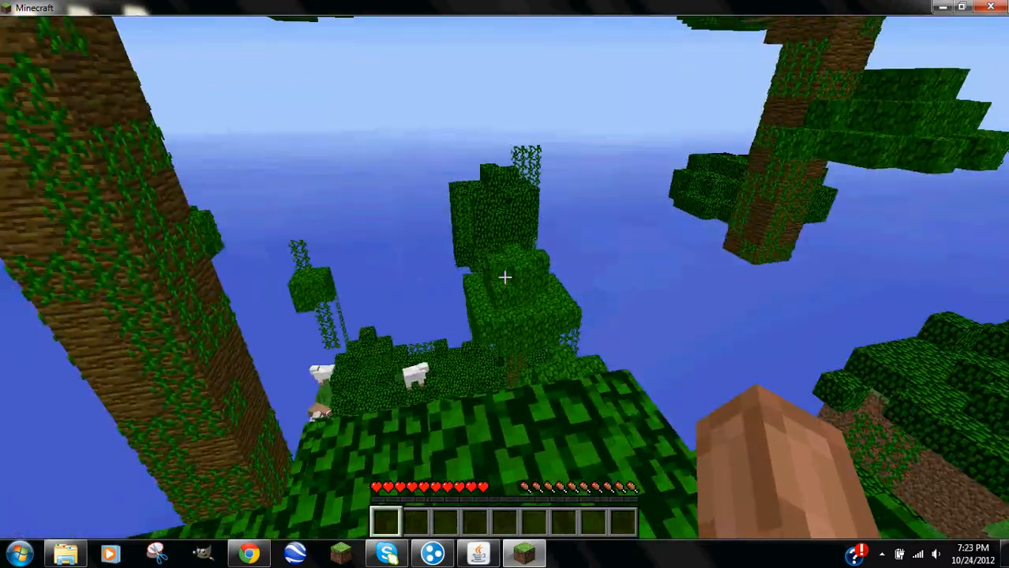
{"action": "key", "text": "w"}
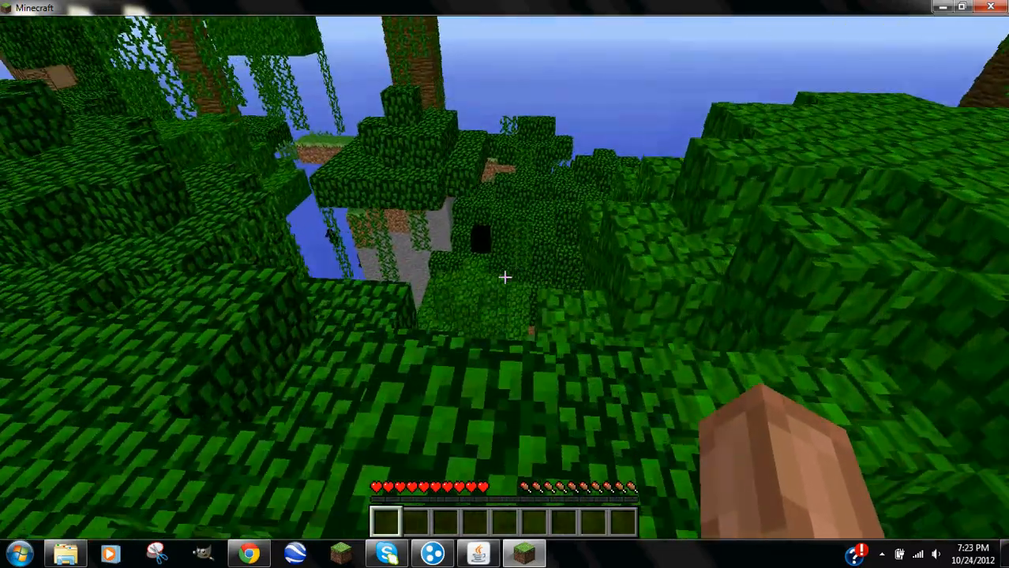
{"action": "key", "text": "w"}
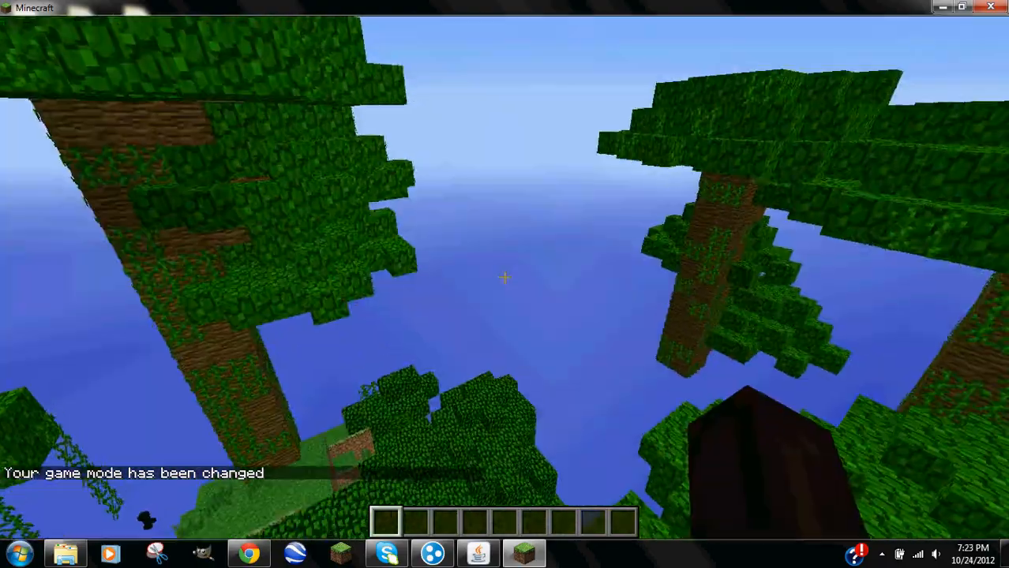
{"action": "key", "text": "w"}
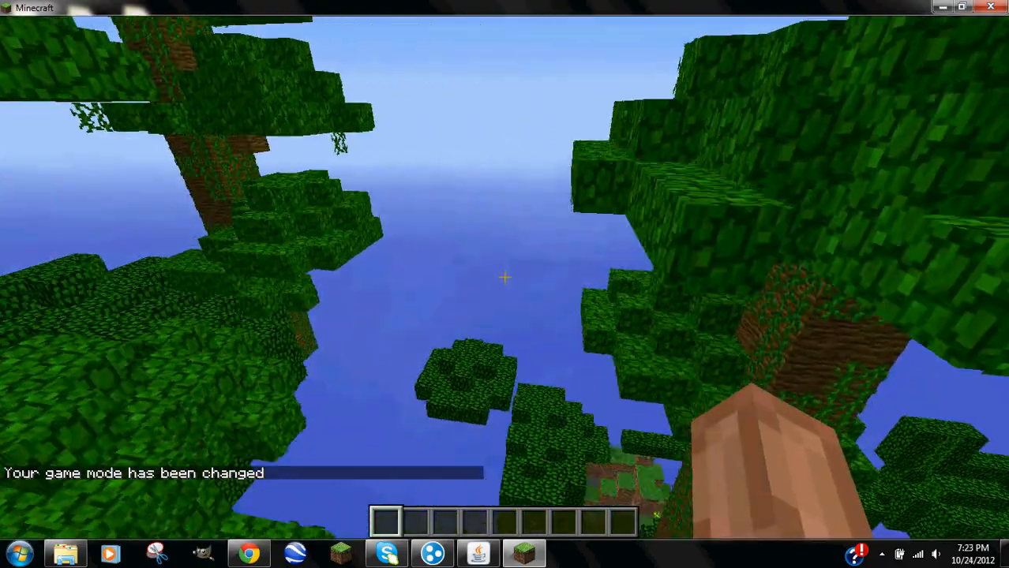
{"action": "key", "text": "w"}
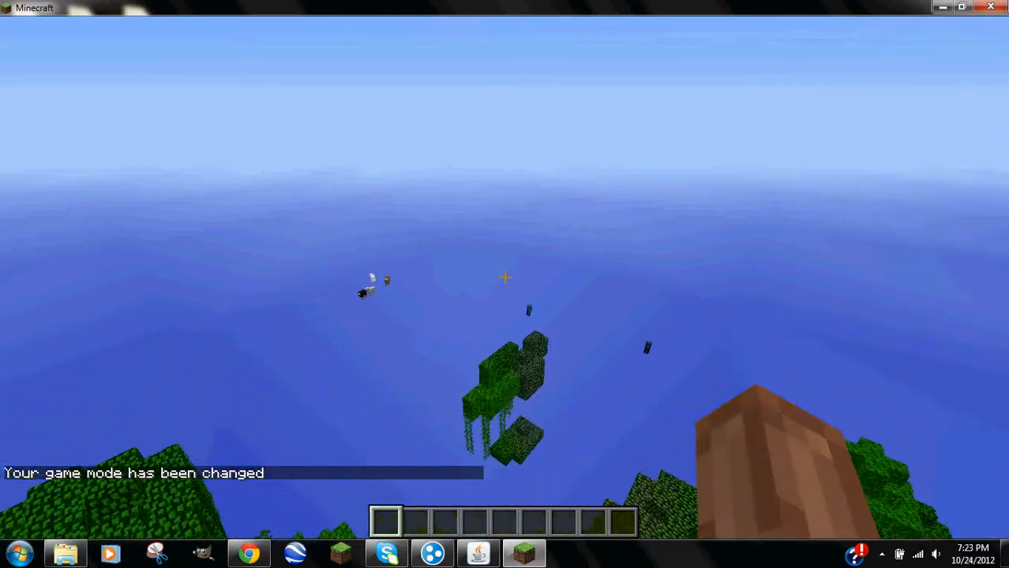
{"action": "key", "text": "w"}
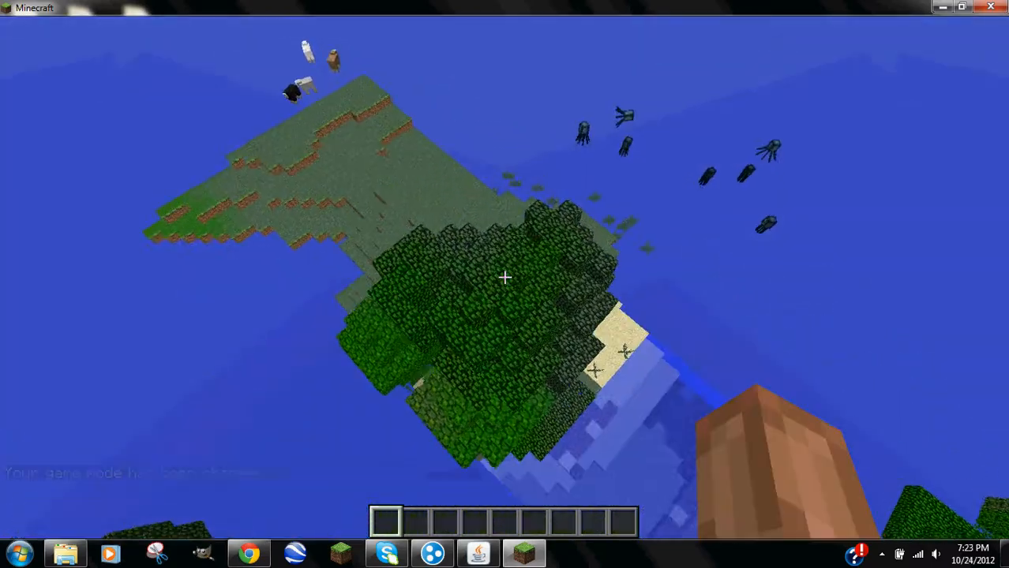
{"action": "key", "text": "w"}
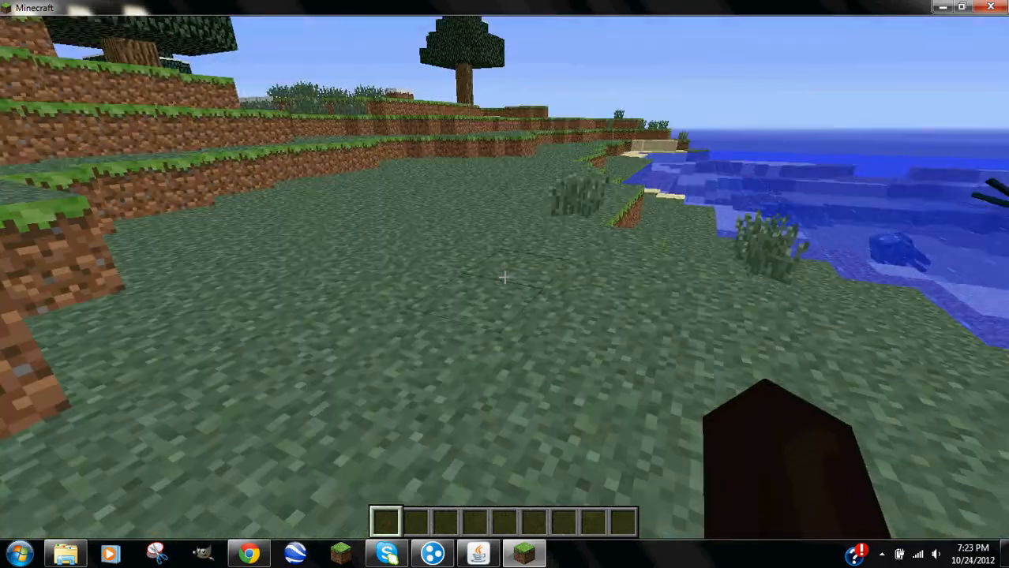
Walk to the lake shore and run /deop on your own username in chat.
{"action": "type", "text": "t"}
{"action": "type", "text": "/deop"}
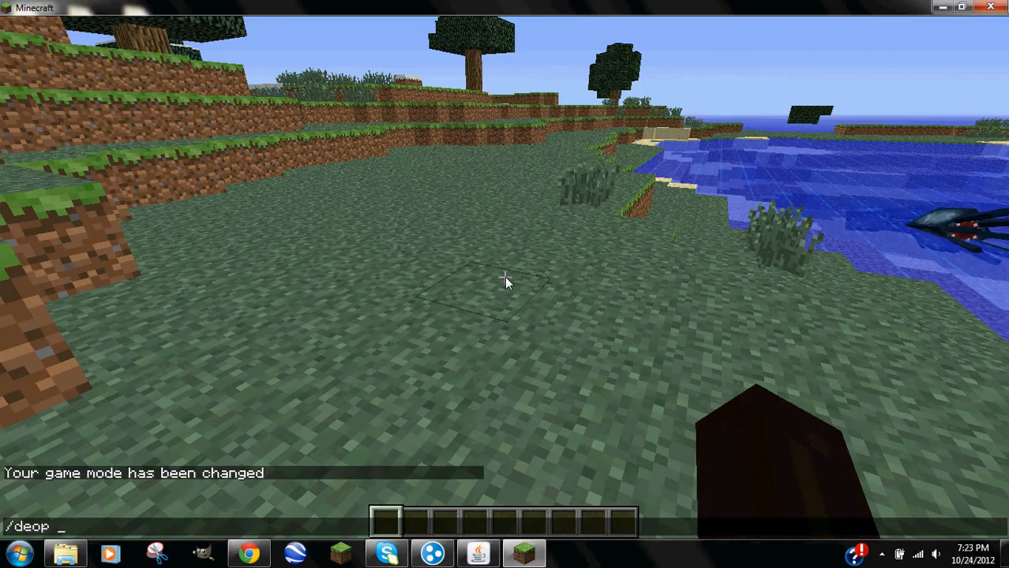
{"action": "key", "text": "Escape"}
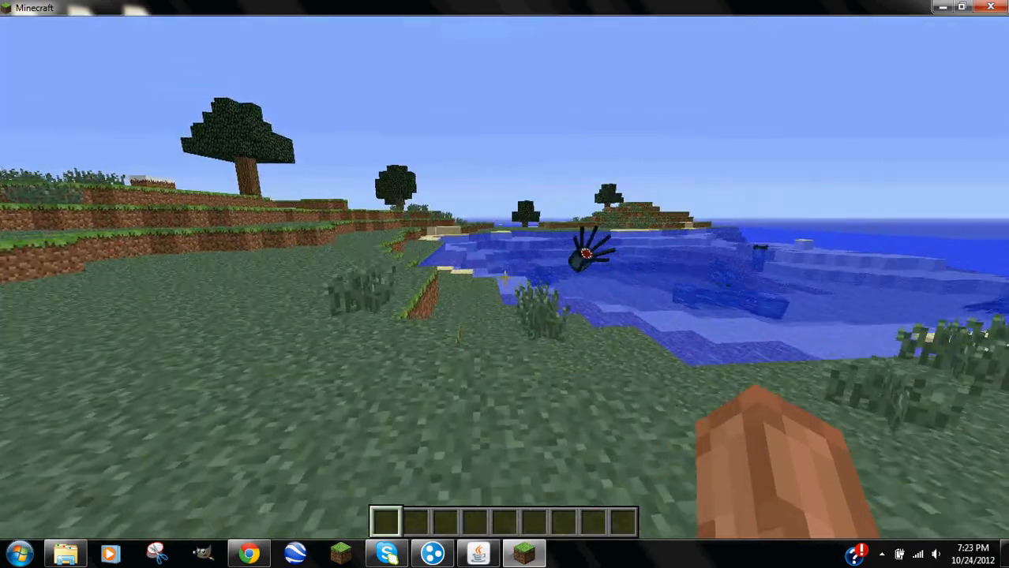
{"action": "key", "text": "w"}
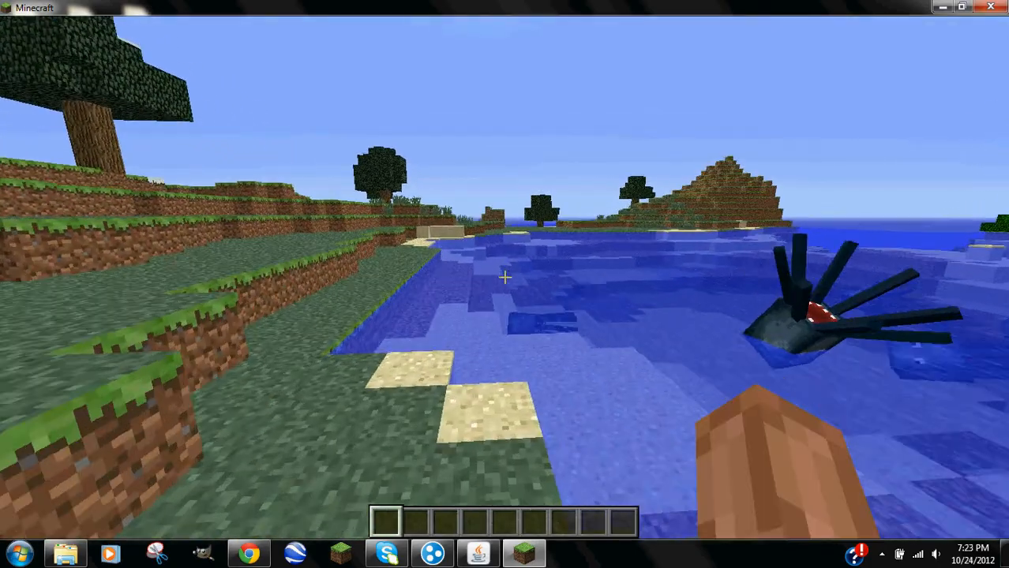
{"action": "key", "text": "w"}
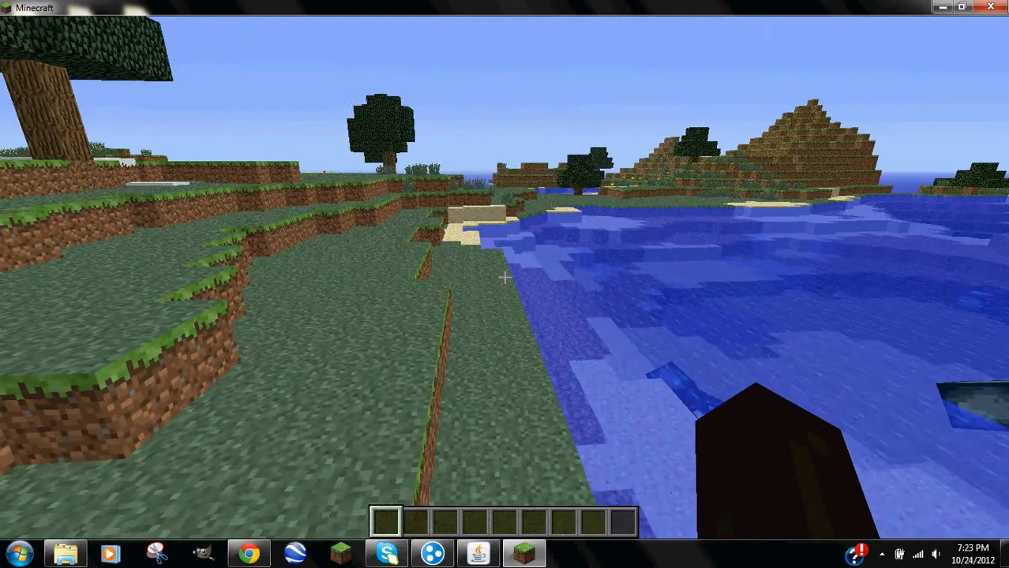
{"action": "type", "text": "/de"}
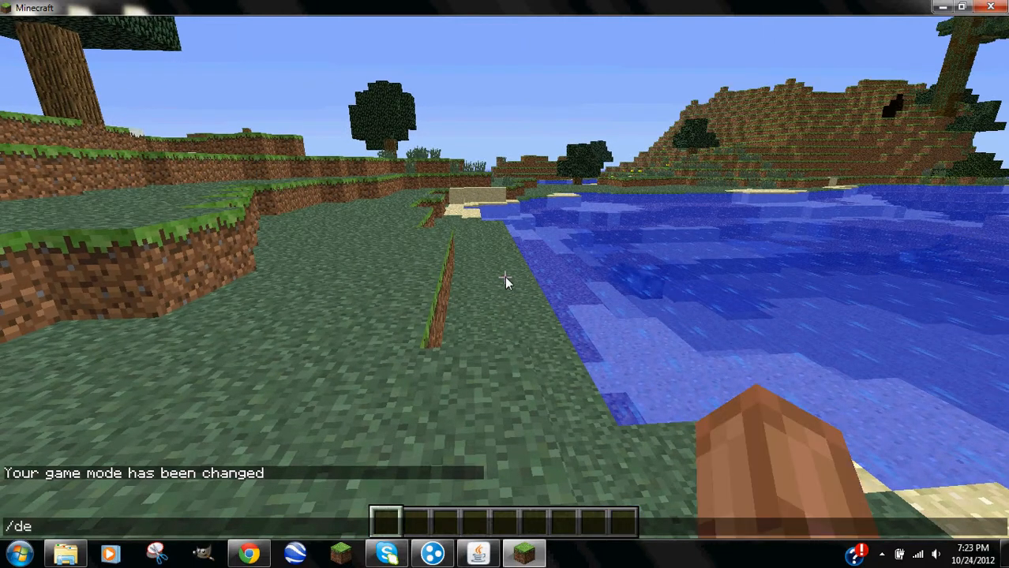
{"action": "type", "text": "op"}
{"action": "key", "text": "Return"}
{"action": "type", "text": "/"}
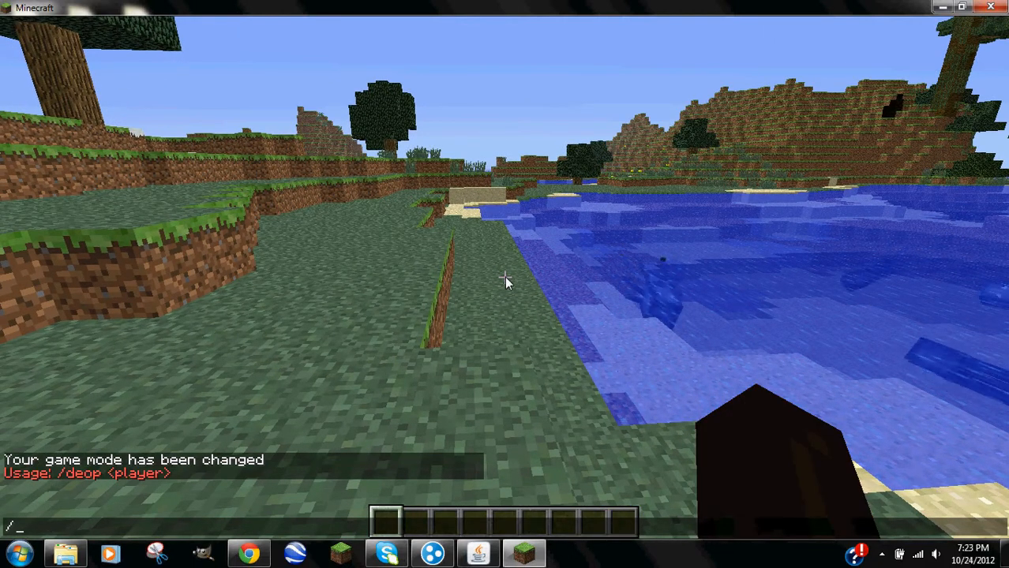
{"action": "type", "text": "deop pimpedkoalas"}
{"action": "key", "text": "Return"}
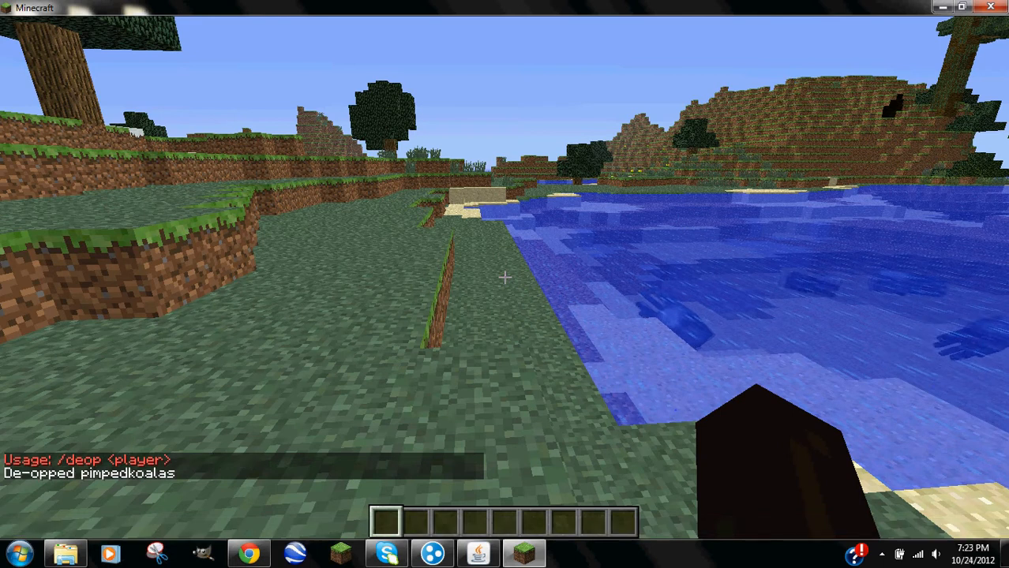
Run /help, see /gamemode 1 refused for lack of permission, then open the game menu.
{"action": "type", "text": "/"}
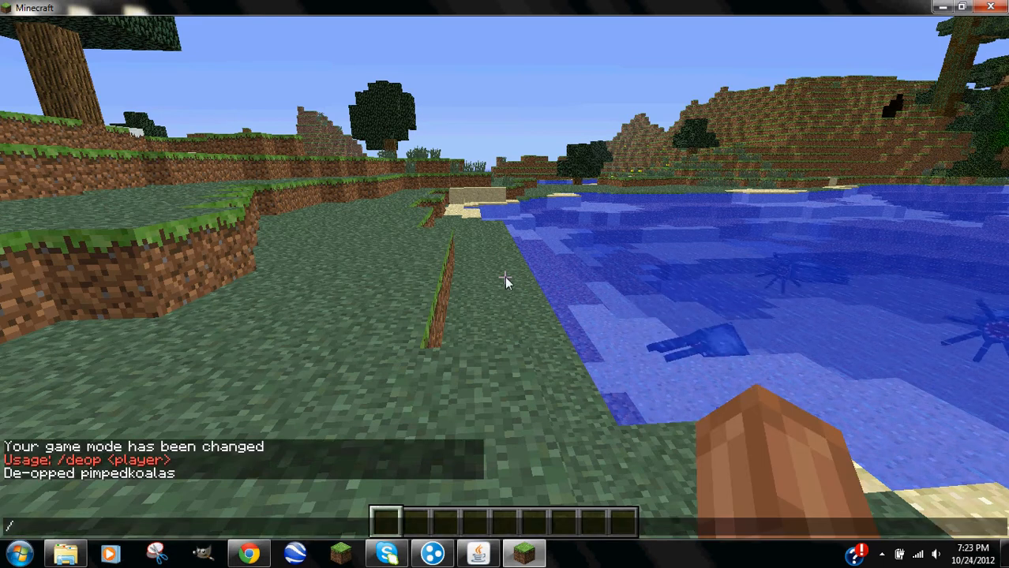
{"action": "key", "text": "Escape"}
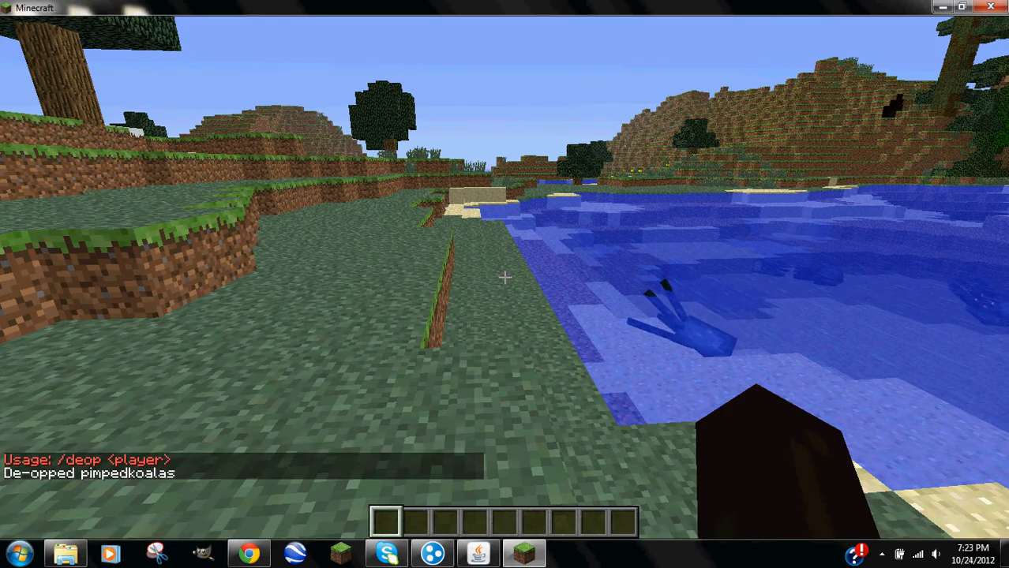
{"action": "type", "text": "/help"}
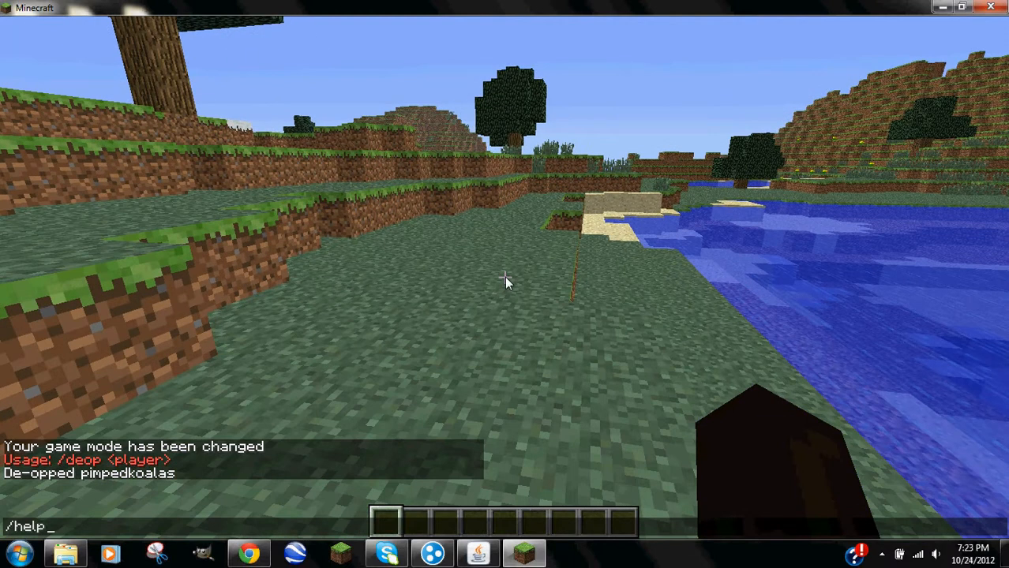
{"action": "key", "text": "Return"}
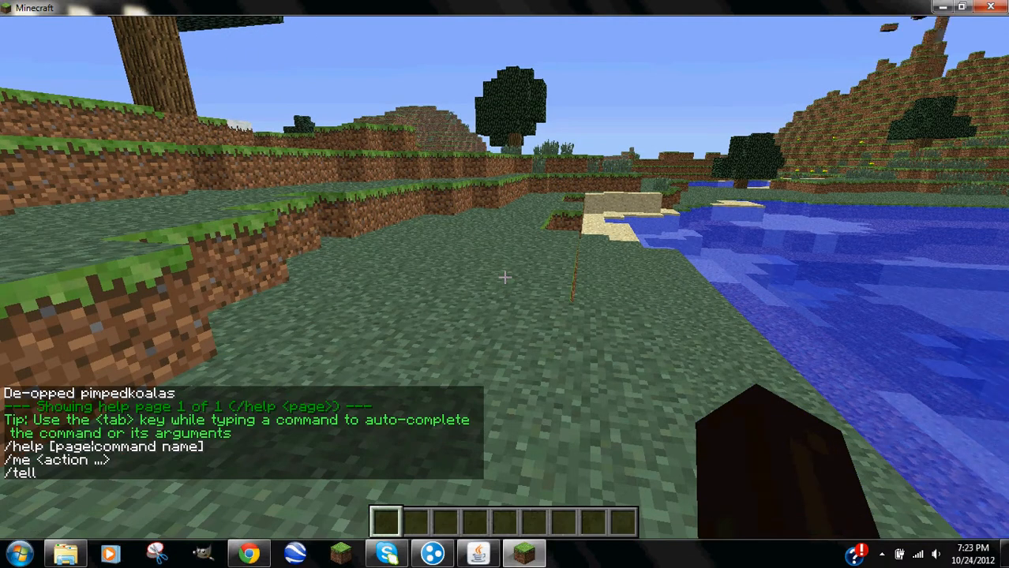
{"action": "type", "text": "/"}
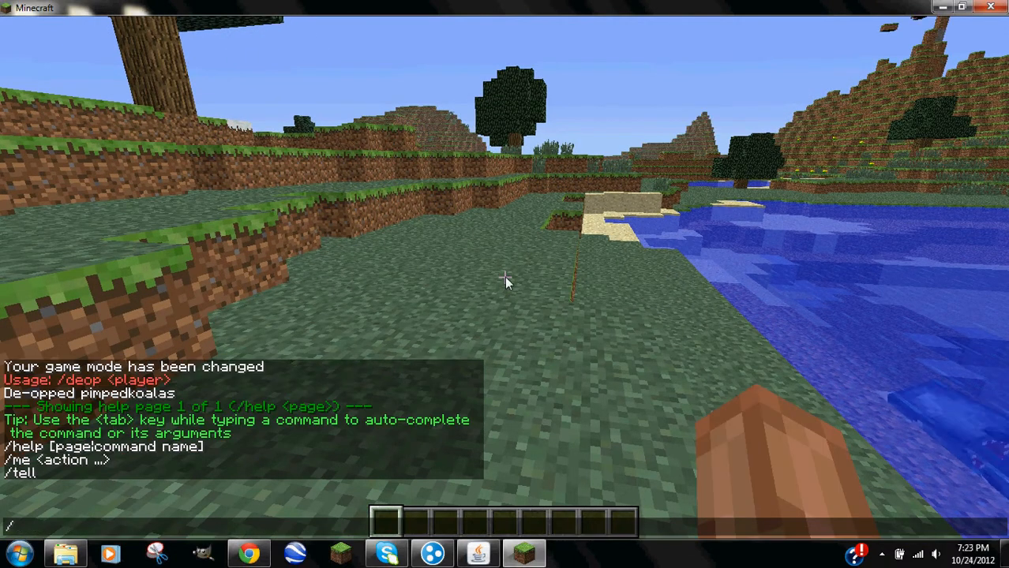
{"action": "type", "text": "ga"}
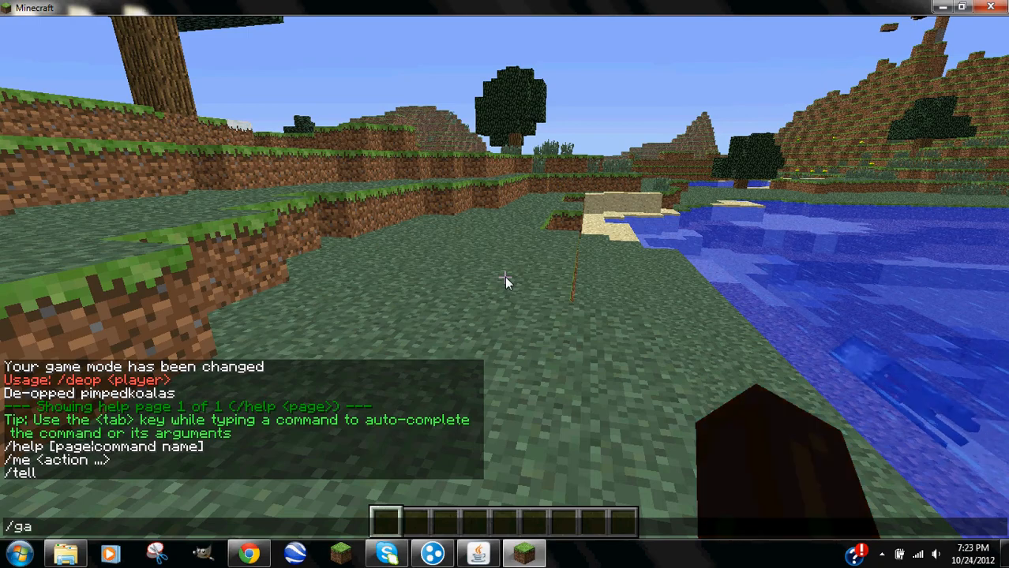
{"action": "type", "text": "memode 1 pi"}
{"action": "key", "text": "Tab"}
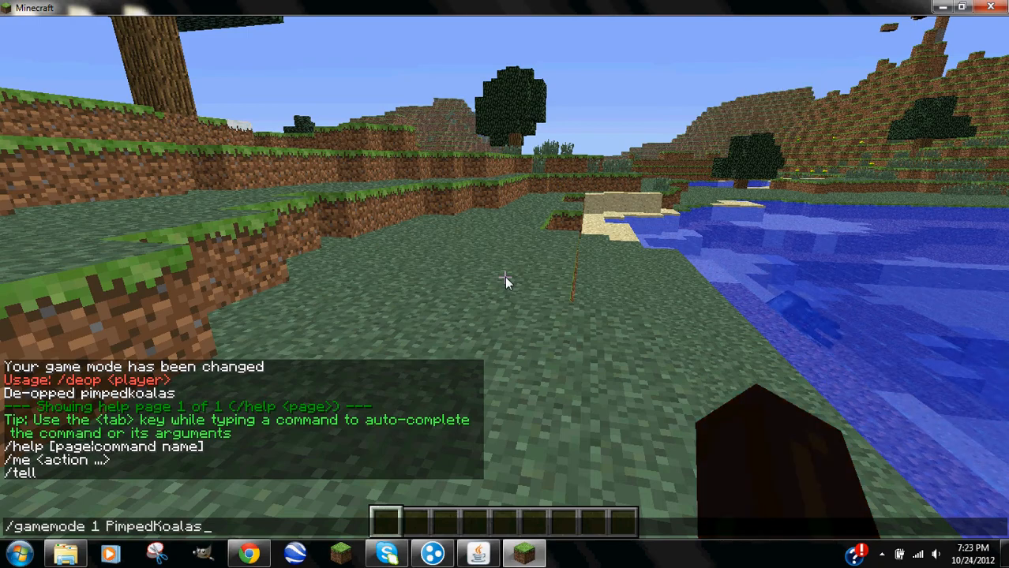
{"action": "key", "text": "Return"}
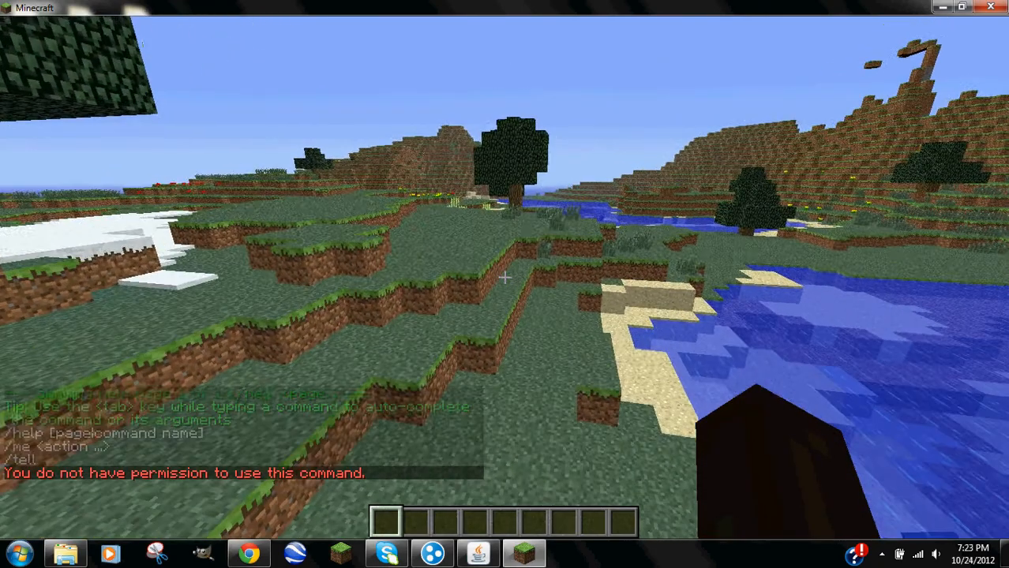
{"action": "key", "text": "Escape"}
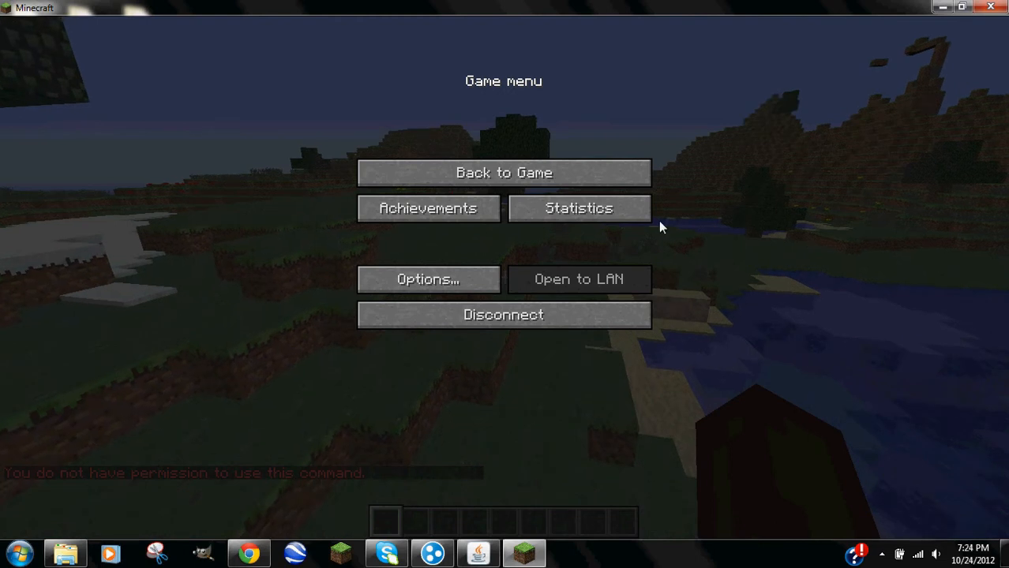
Disconnect and quit the game, then run help and op with the player's username in the server console.
{"action": "left_click", "coordinate": [566, 316]}
{"action": "left_click", "coordinate": [563, 354]}
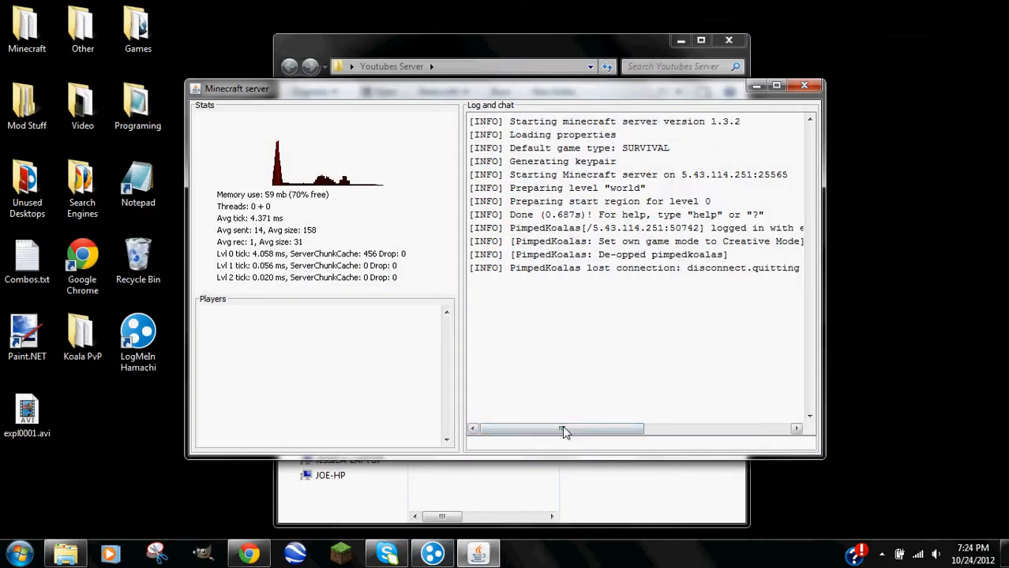
{"action": "type", "text": "help"}
{"action": "key", "text": "Return"}
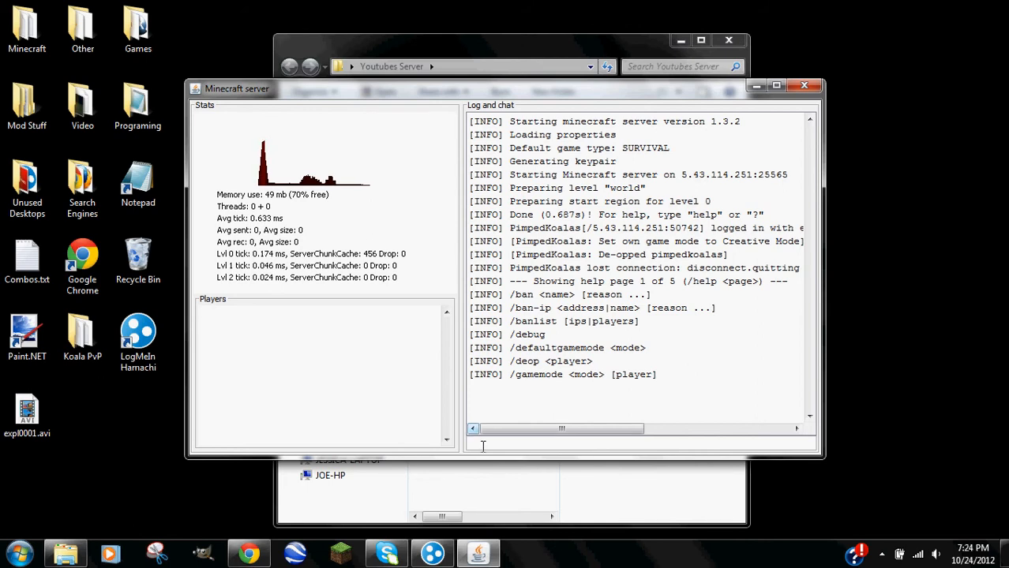
{"action": "type", "text": "op "}
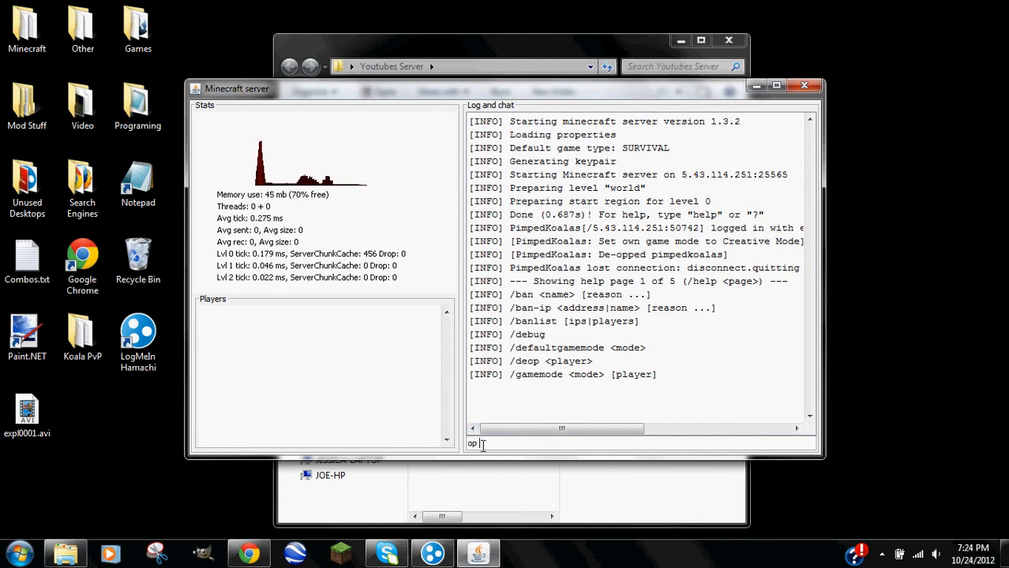
{"action": "type", "text": "pimpedkoalas"}
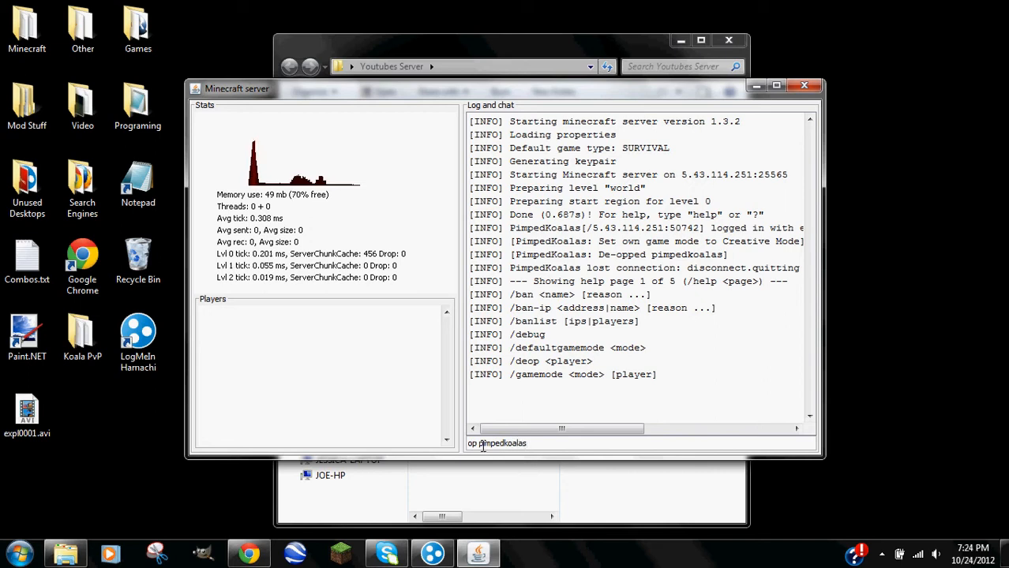
{"action": "key", "text": "Return"}
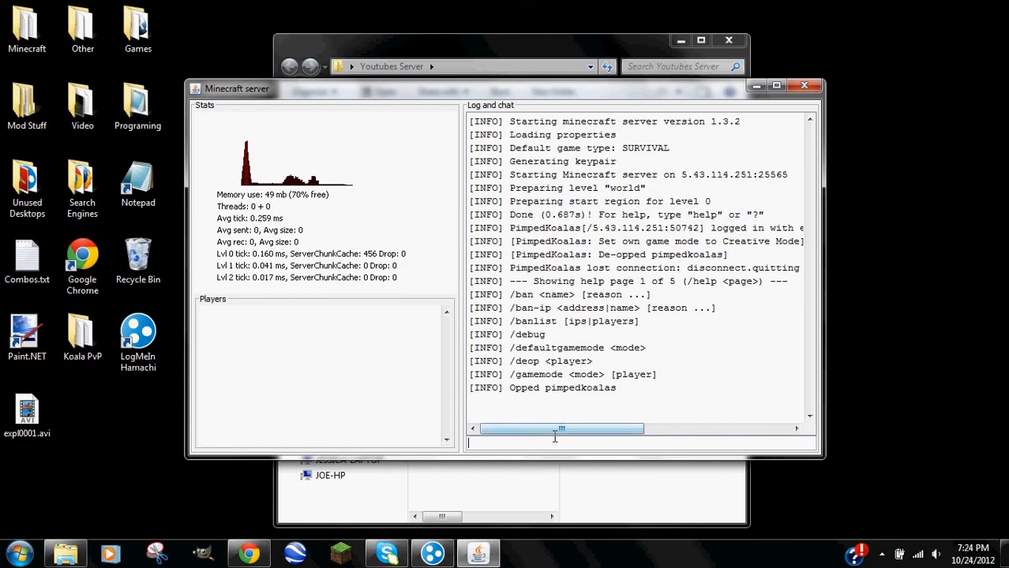
List console command help pages 2, 3, 4 and 5 with help 2 through help 5.
{"action": "type", "text": "help 2"}
{"action": "key", "text": "Return"}
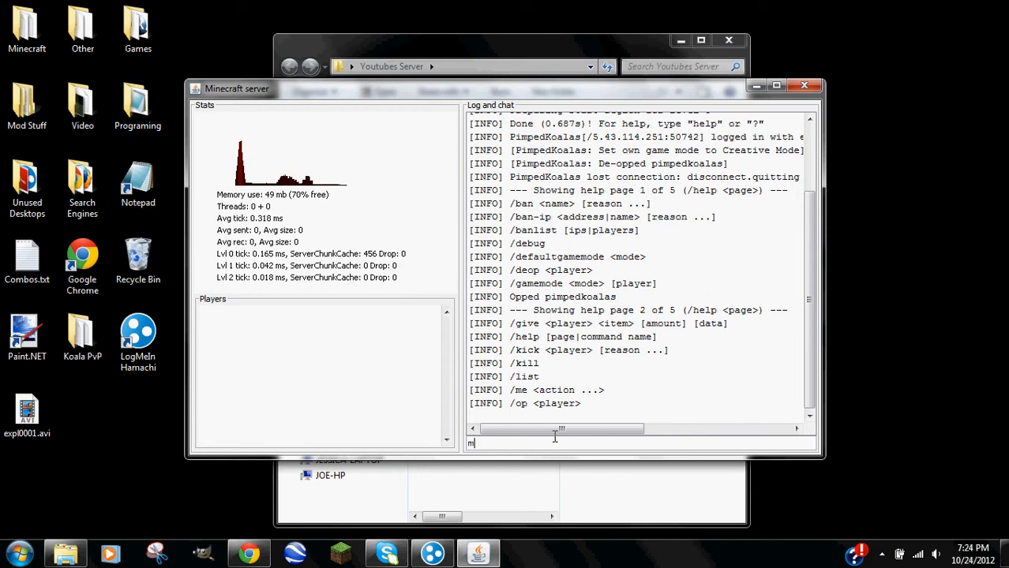
{"action": "type", "text": "me say"}
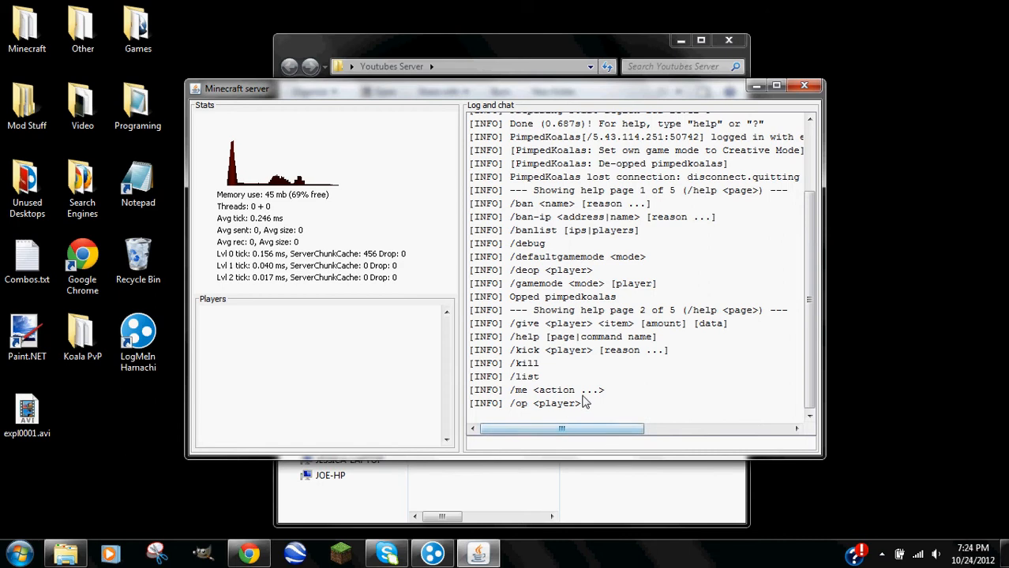
{"action": "type", "text": "help 3"}
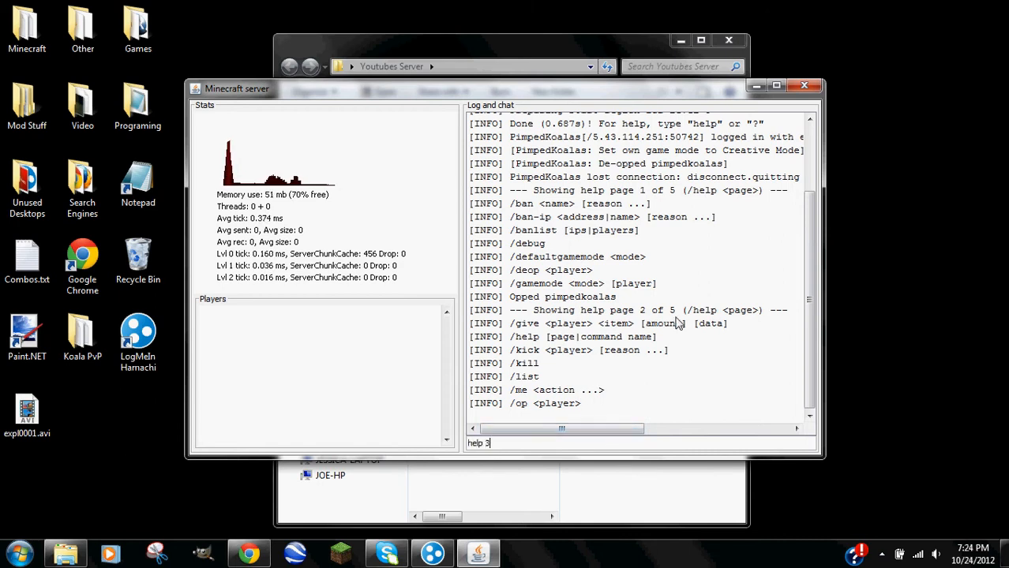
{"action": "key", "text": "Return"}
{"action": "type", "text": "help 4"}
{"action": "key", "text": "Return"}
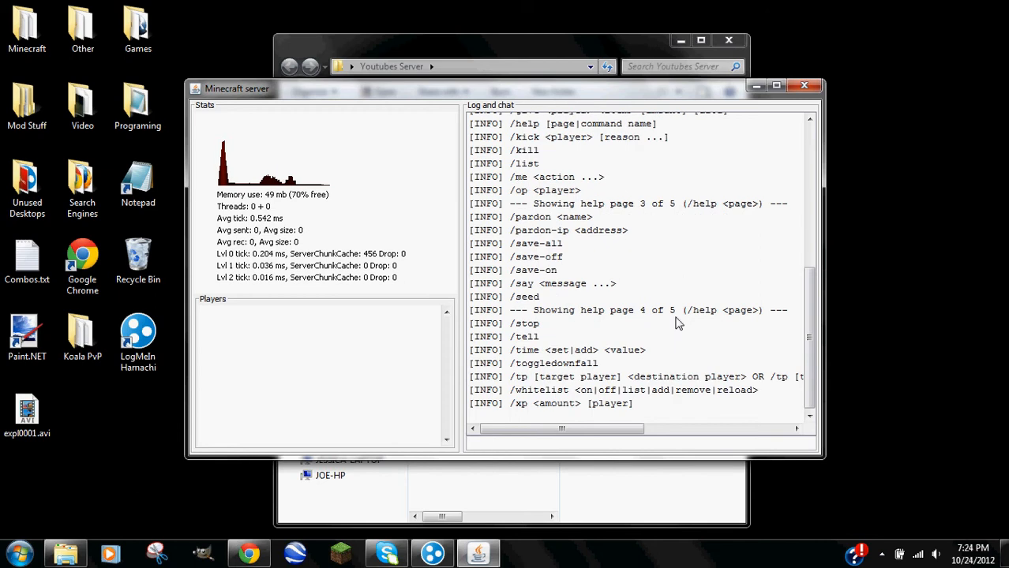
{"action": "type", "text": "help"}
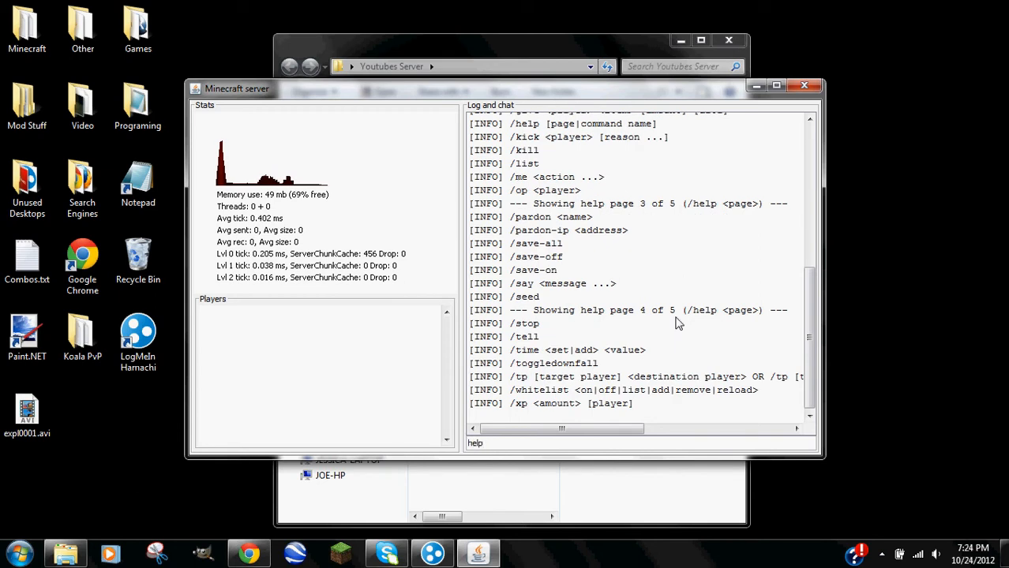
{"action": "type", "text": " 5"}
{"action": "key", "text": "Return"}
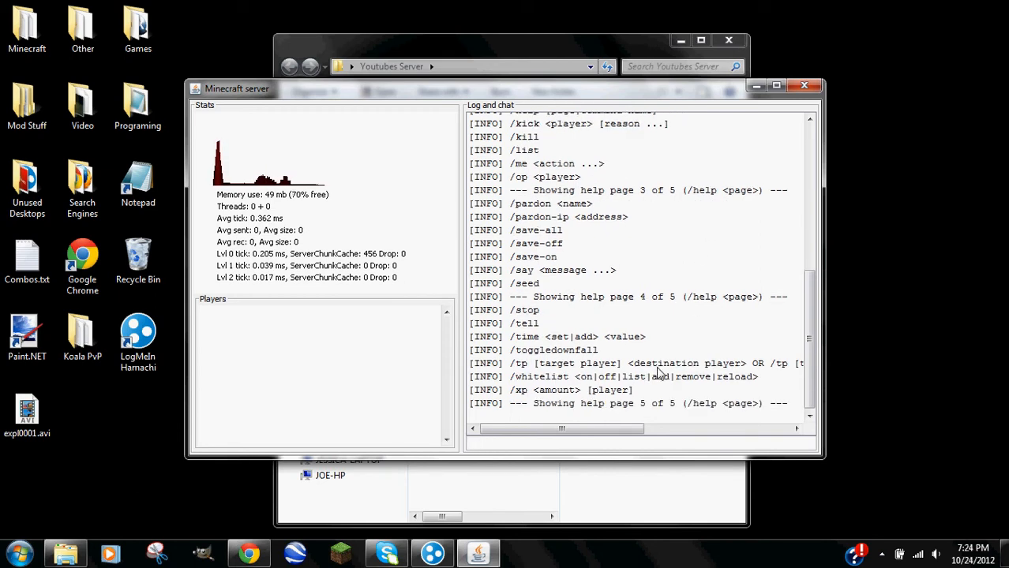
Scroll the log and highlight the help lines from /ban to /gamemode and /give.
{"action": "scroll", "coordinate": [534, 362], "scroll_direction": "up", "scroll_amount": 6}
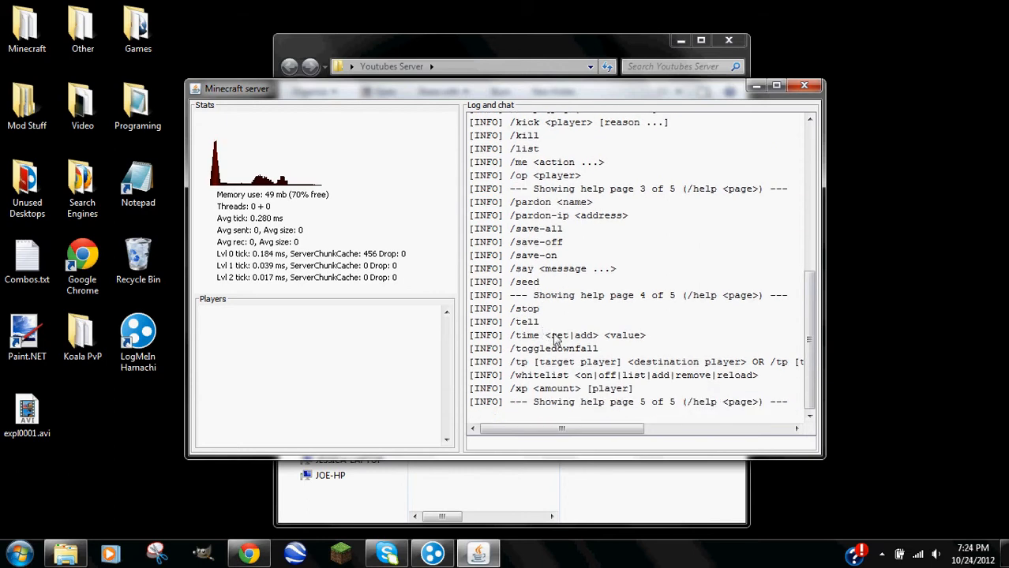
{"action": "left_click_drag", "start_coordinate": [511, 215], "coordinate": [610, 312]}
{"action": "left_click", "coordinate": [610, 336]}
{"action": "scroll", "coordinate": [556, 336], "scroll_direction": "up", "scroll_amount": 2}
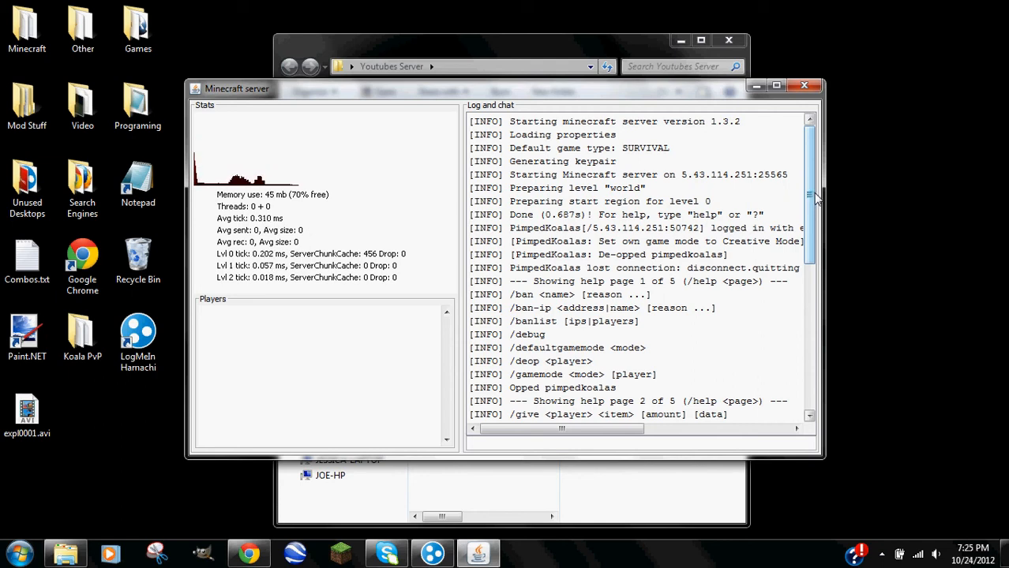
{"action": "scroll", "coordinate": [681, 229], "scroll_direction": "down", "scroll_amount": 2}
{"action": "left_click_drag", "start_coordinate": [509, 214], "coordinate": [675, 356]}
{"action": "left_click", "coordinate": [669, 374]}
{"action": "scroll", "coordinate": [664, 354], "scroll_direction": "down", "scroll_amount": 5}
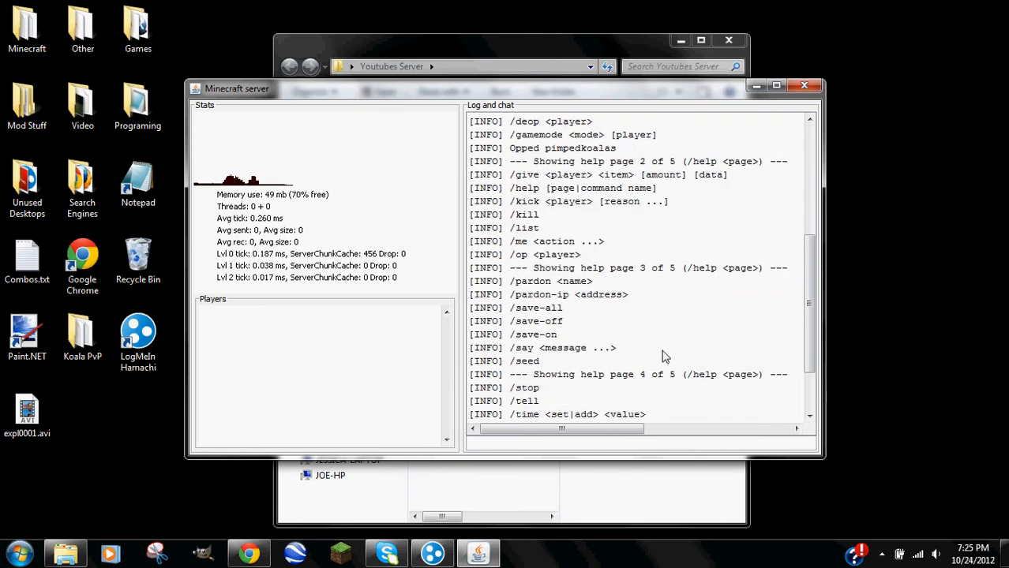
{"action": "scroll", "coordinate": [664, 351], "scroll_direction": "up", "scroll_amount": 7}
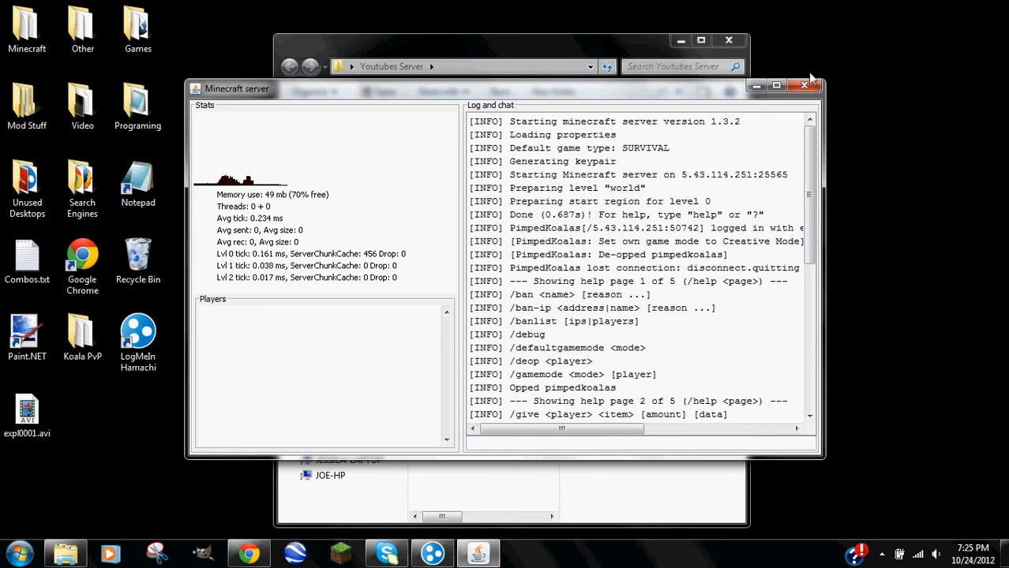
Close the Minecraft server and Youtubes Server folder window, then move the folder icon beside the desktop icons.
{"action": "left_click", "coordinate": [817, 91]}
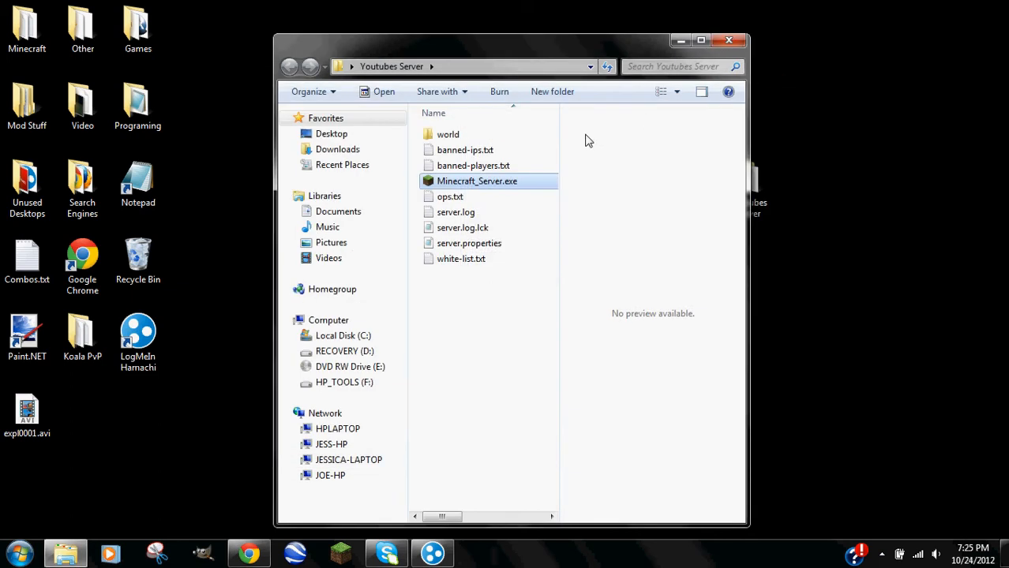
{"action": "left_click", "coordinate": [477, 136]}
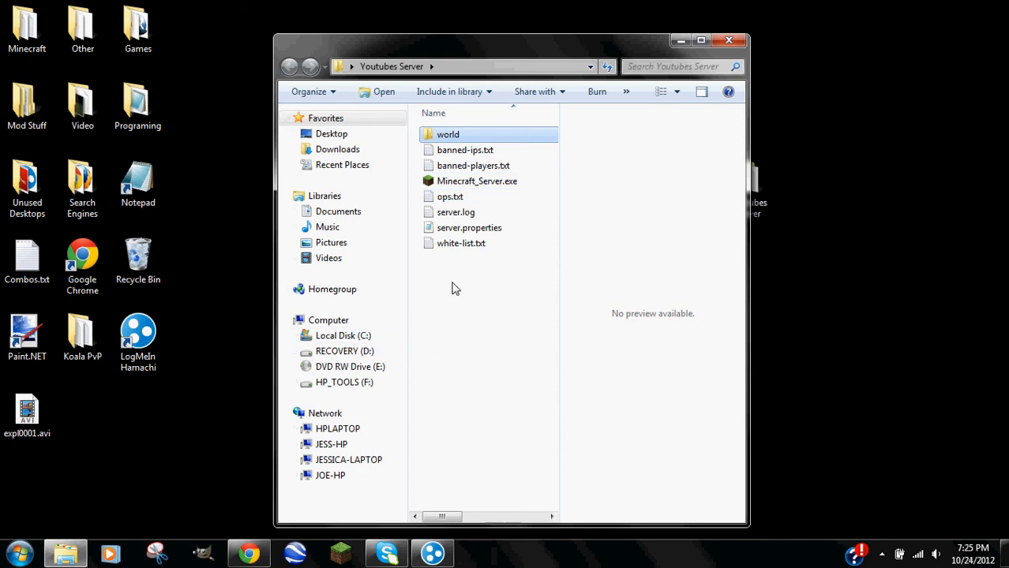
{"action": "left_click", "coordinate": [730, 41]}
{"action": "left_click_drag", "start_coordinate": [746, 193], "coordinate": [245, 227]}
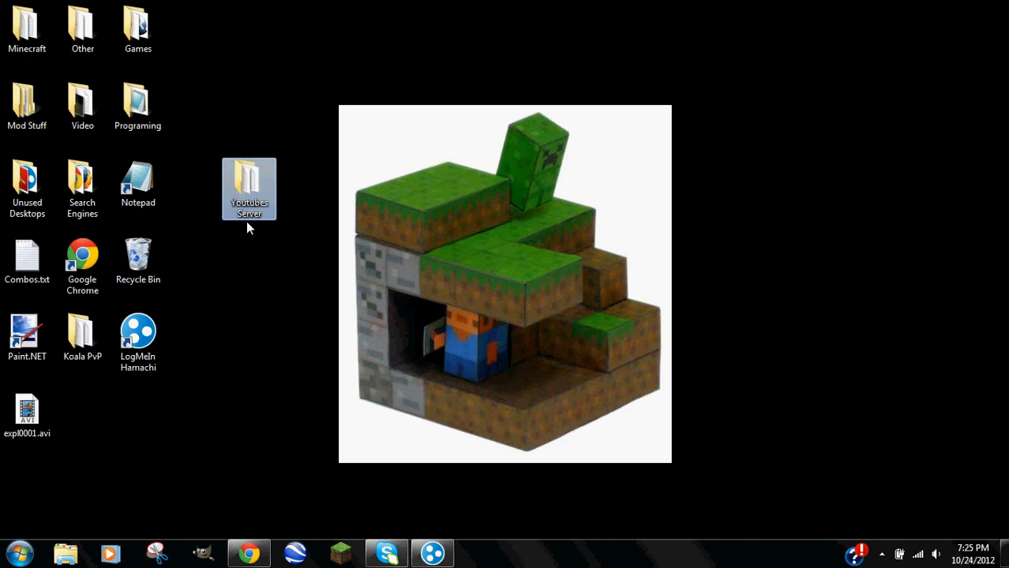